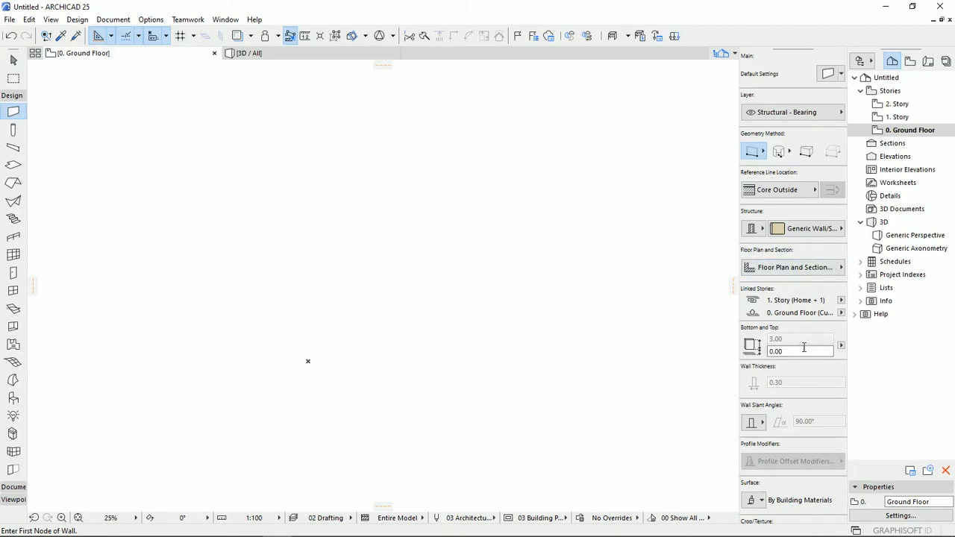
- Draw a single straight vertical wall on the Ground Floor plan using the composite Generic Wall/Shell structure
left_click(825, 75)
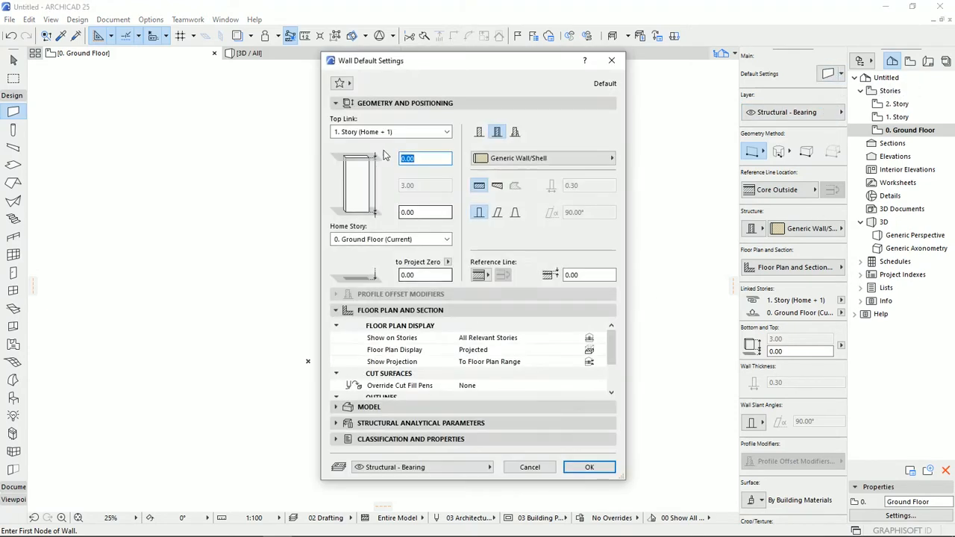
left_click(531, 467)
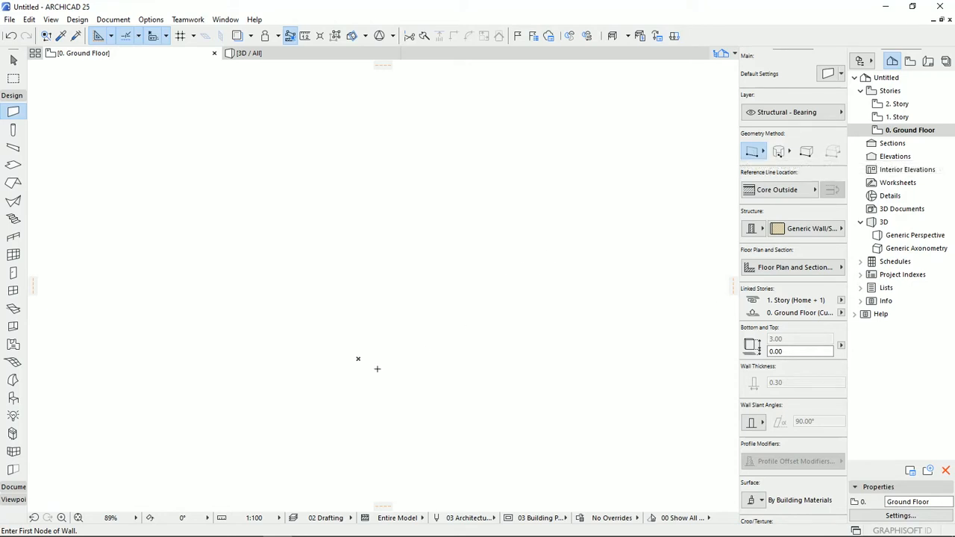
left_click(360, 357)
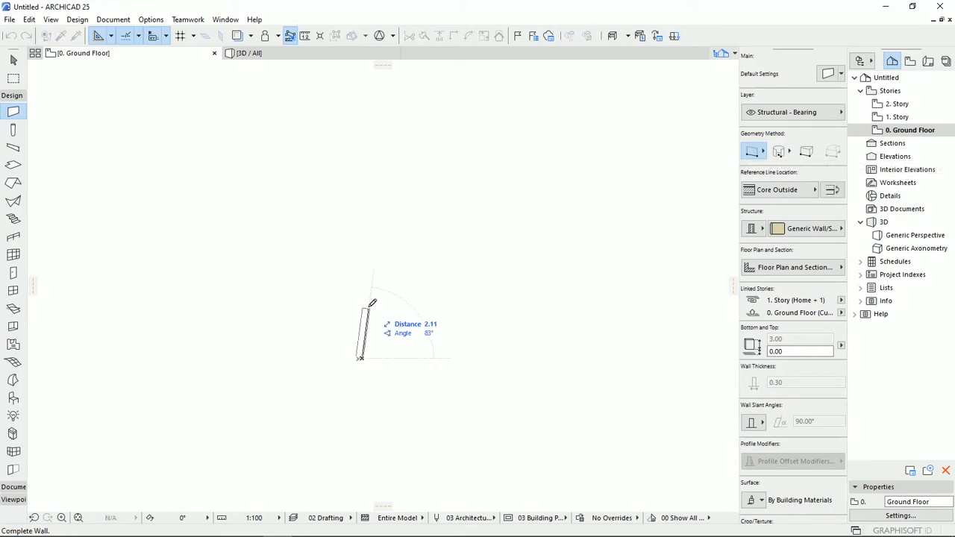
left_click(362, 275)
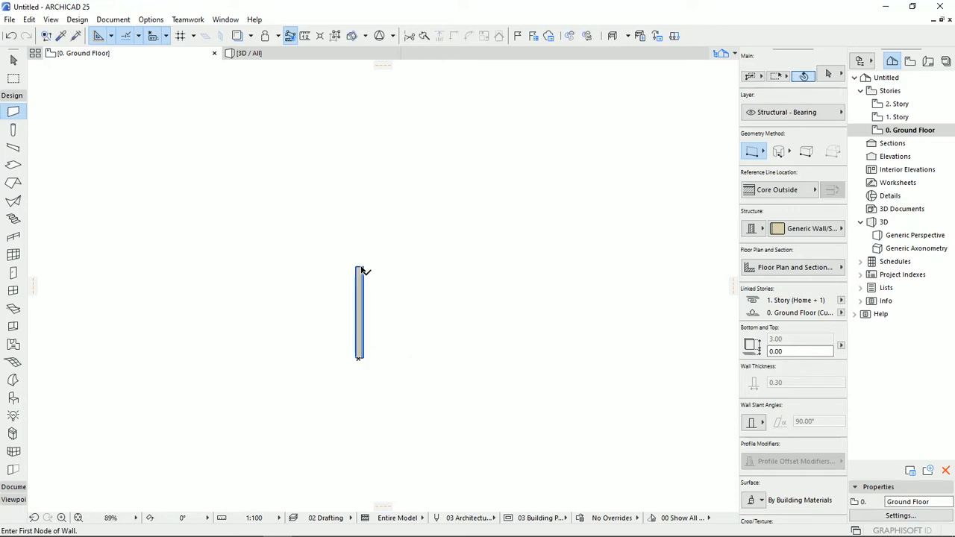
- Change the drawn wall's structure from composite to basic, using the GENERIC - STRUCTURAL building material
scroll(378, 329, "up", 2)
scroll(378, 328, "up", 2)
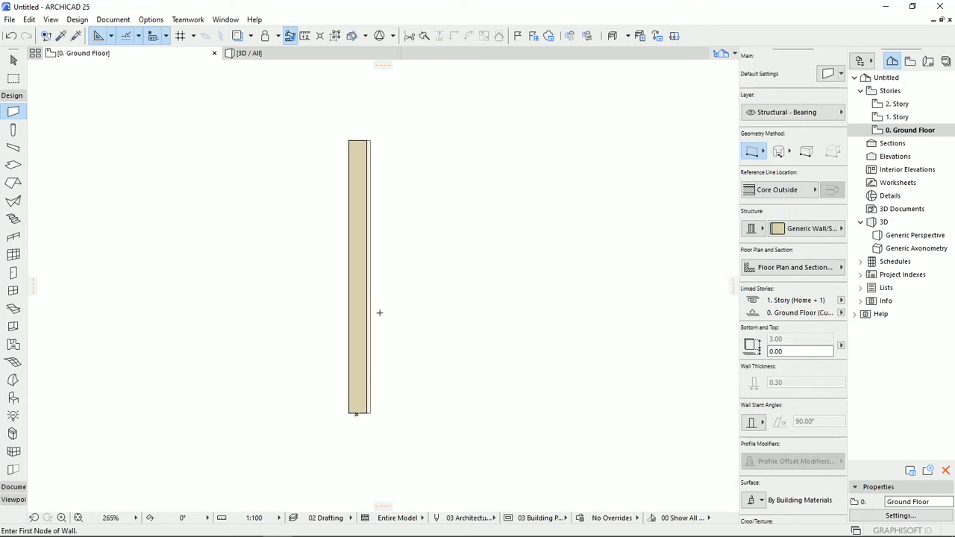
left_click(14, 60)
left_click(369, 251)
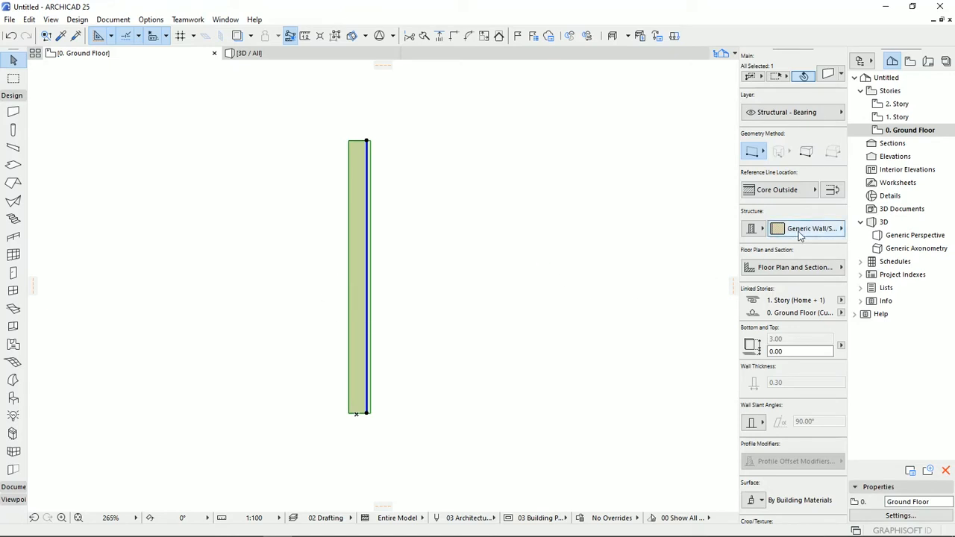
left_click(761, 230)
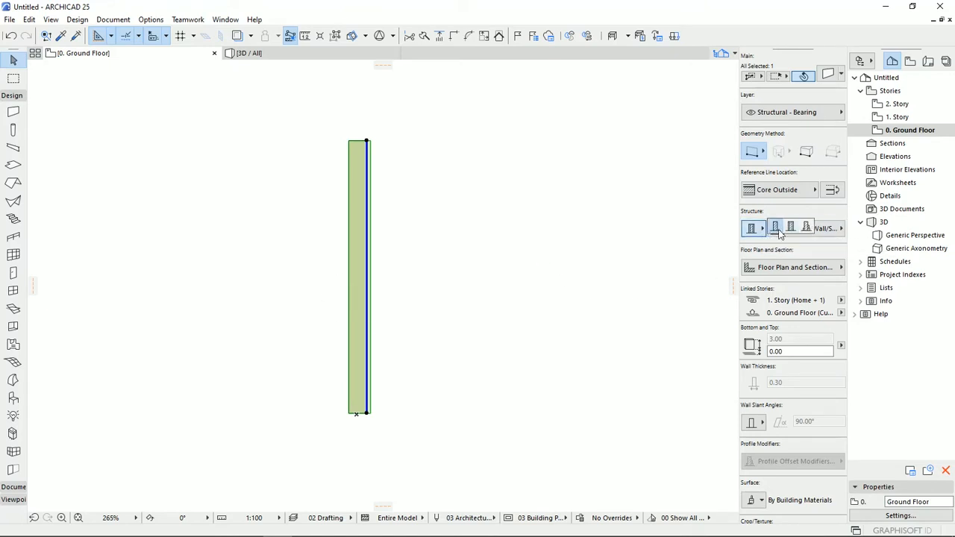
left_click(775, 228)
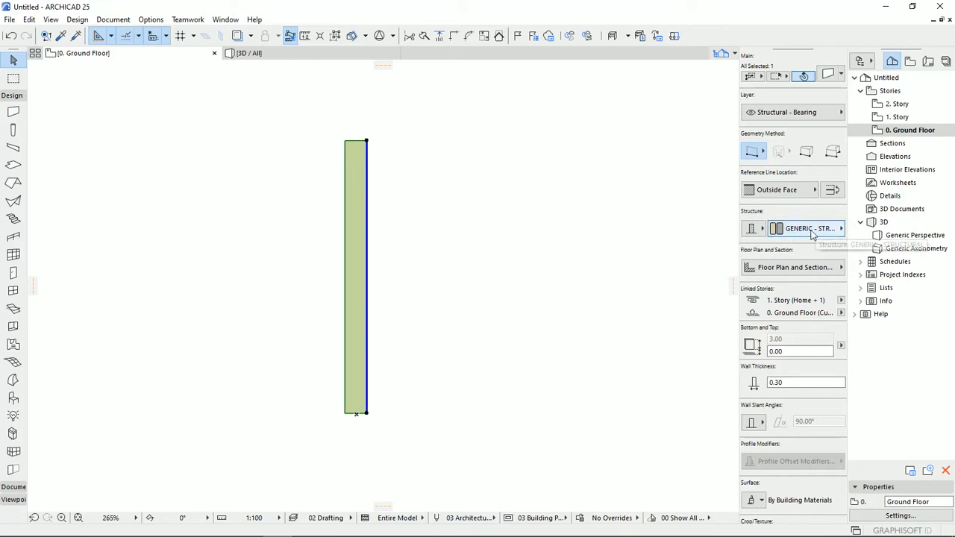
middle_click_drag(427, 296, 370, 301)
scroll(370, 301, "down", 2)
key("Escape")
- Draw a stepped three-segment chained wall beside the first wall, using the basic GENERIC - STRUCTURAL structure
left_click(13, 112)
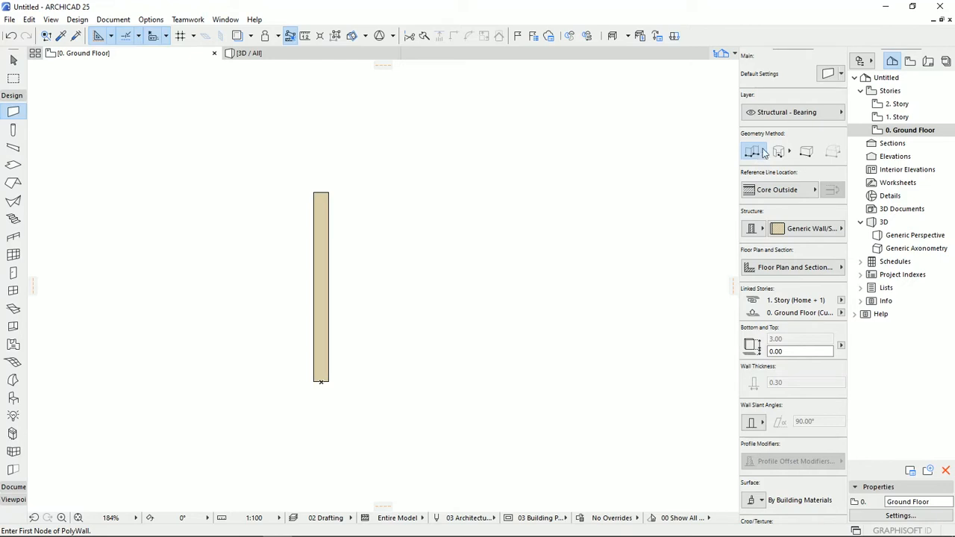
left_click(753, 231)
left_click(779, 230)
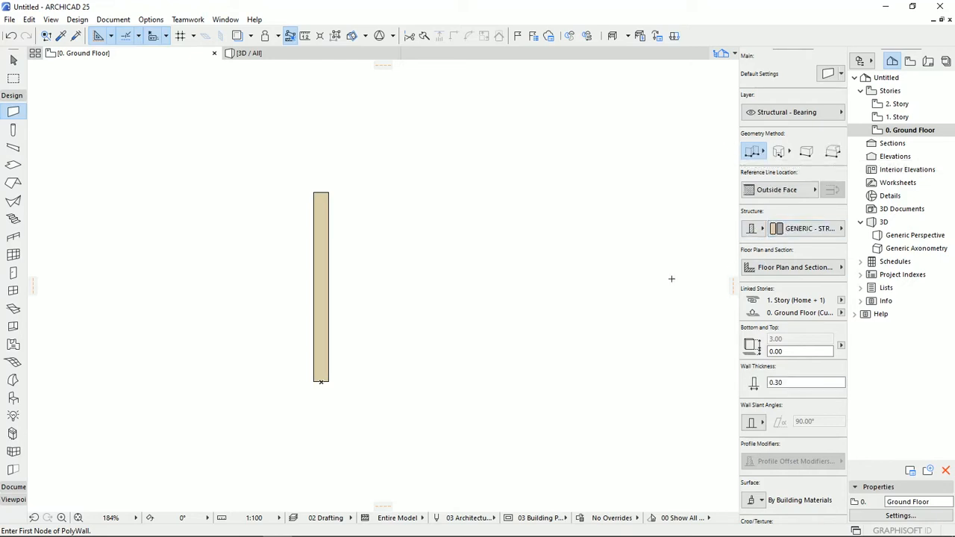
left_click(408, 383)
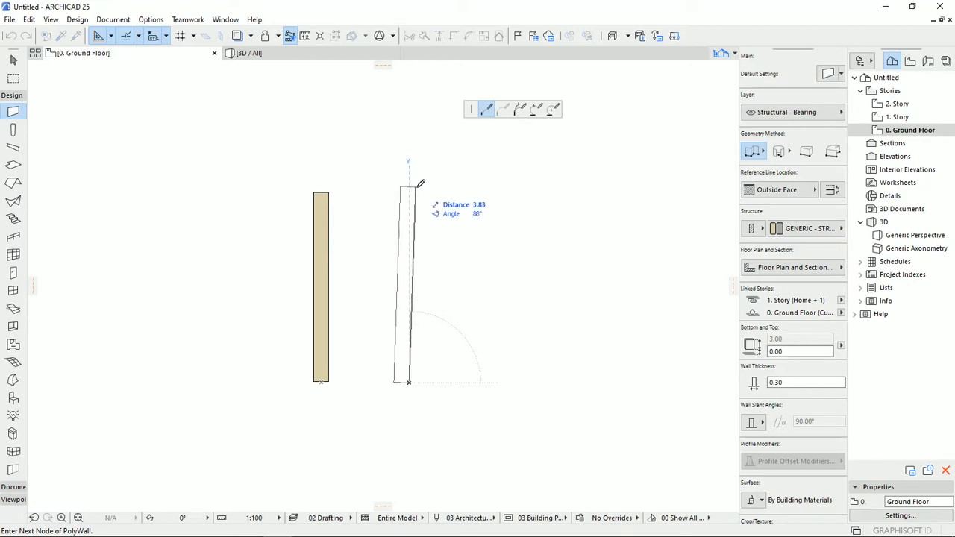
left_click(410, 185)
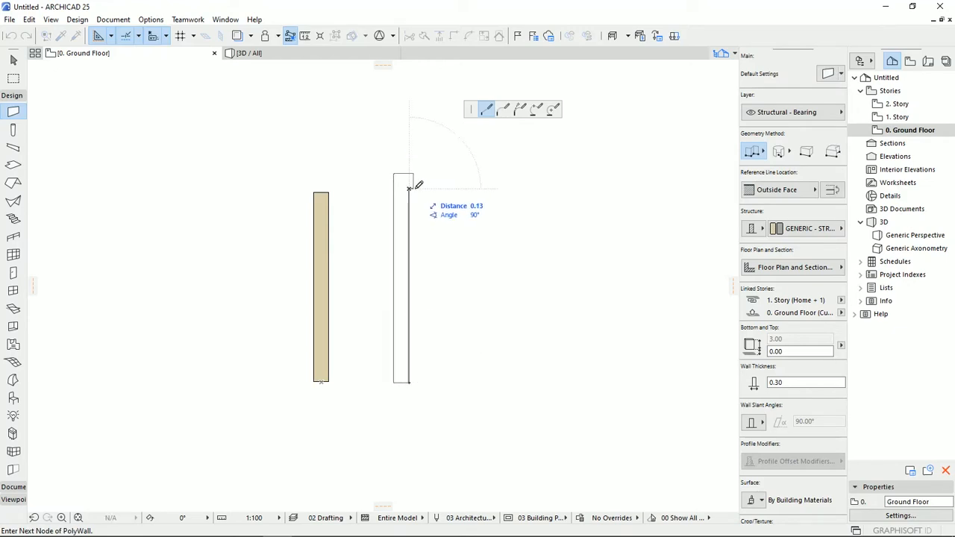
left_click(520, 186)
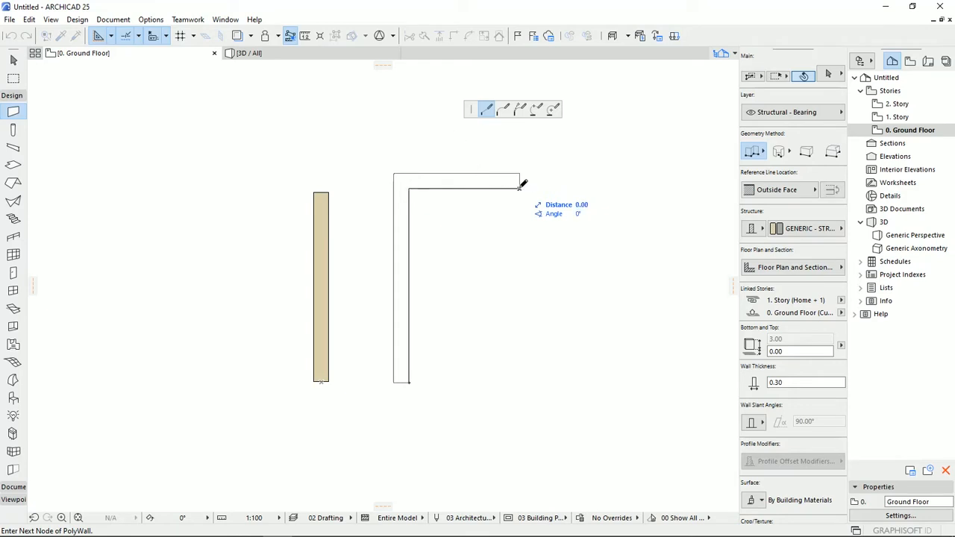
left_click(519, 68)
right_click(585, 117)
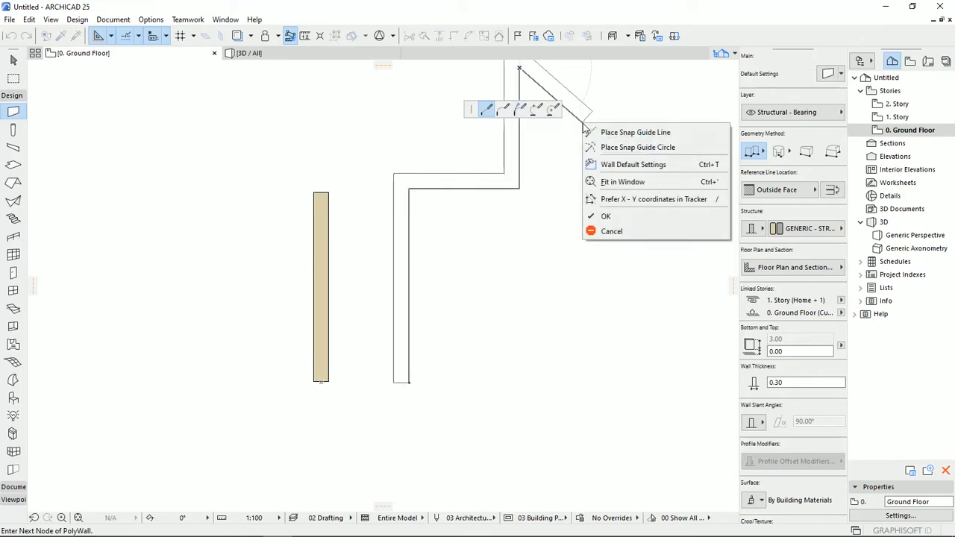
left_click(622, 215)
- Draw a rectangular wall enclosure 3 by 5 m to the right of the stepped wall
left_click(753, 153)
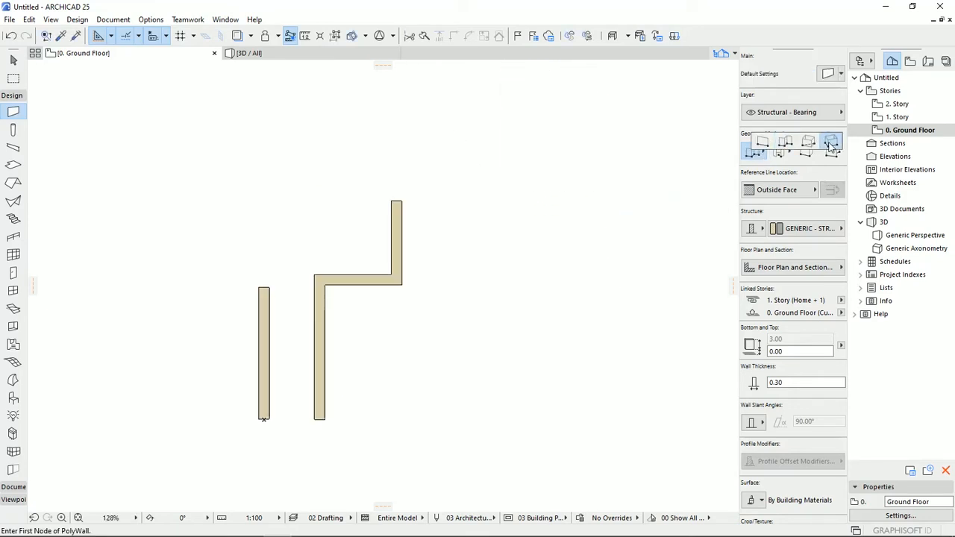
left_click(808, 150)
left_click(472, 416)
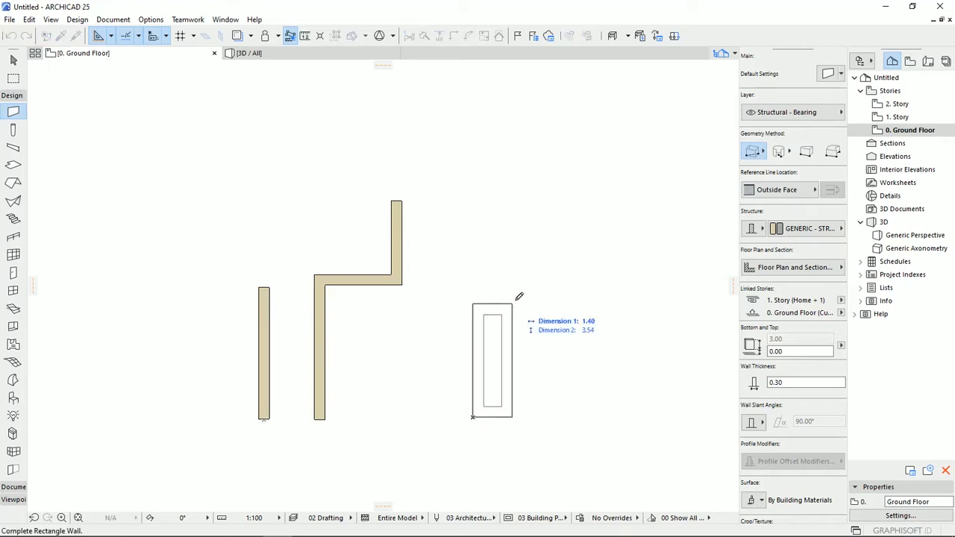
type("3")
key("Tab")
type("5")
key("Return")
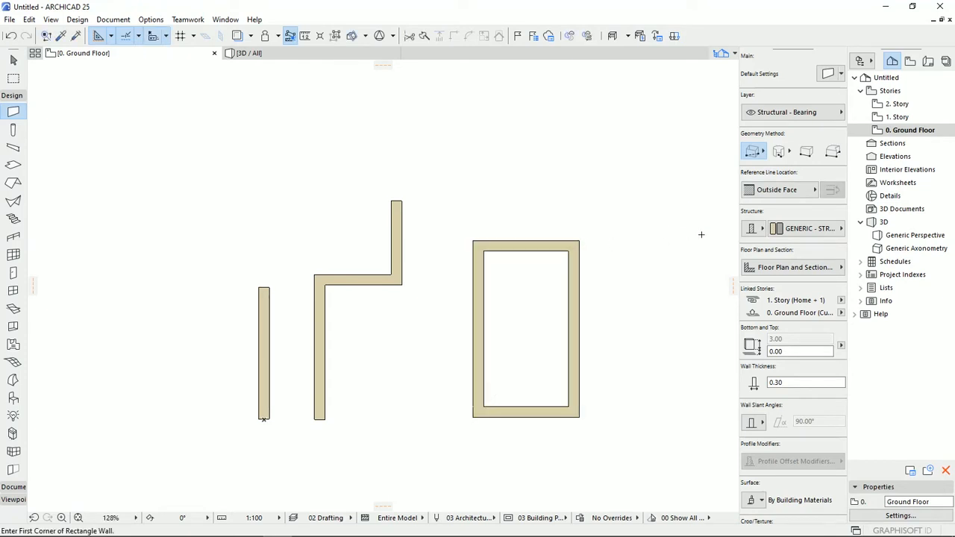
- Draw a rotated rectangular wall enclosure with a 3 m base side at a 25° angle and a 5 m long side
left_click(753, 150)
left_click(833, 146)
middle_click_drag(627, 321, 348, 213)
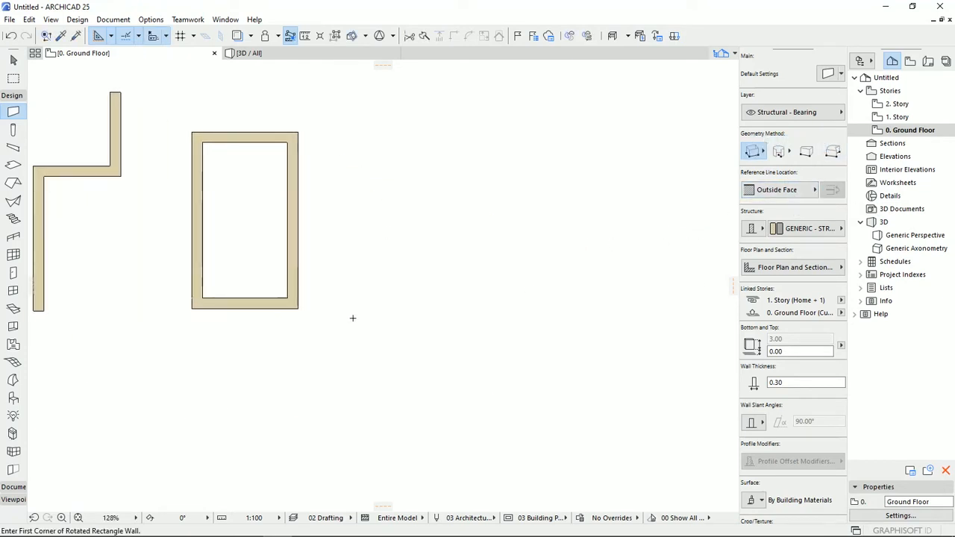
left_click(344, 248)
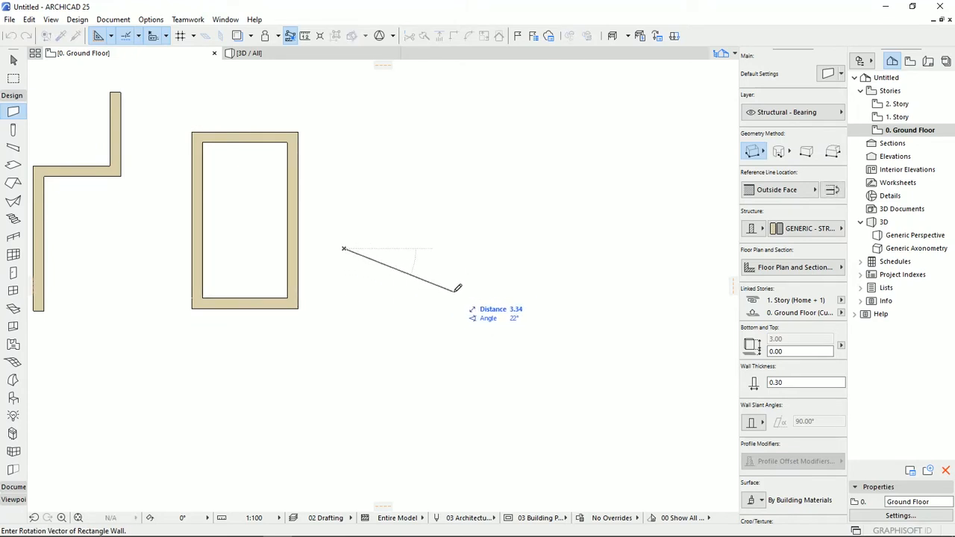
type("3")
key("Tab")
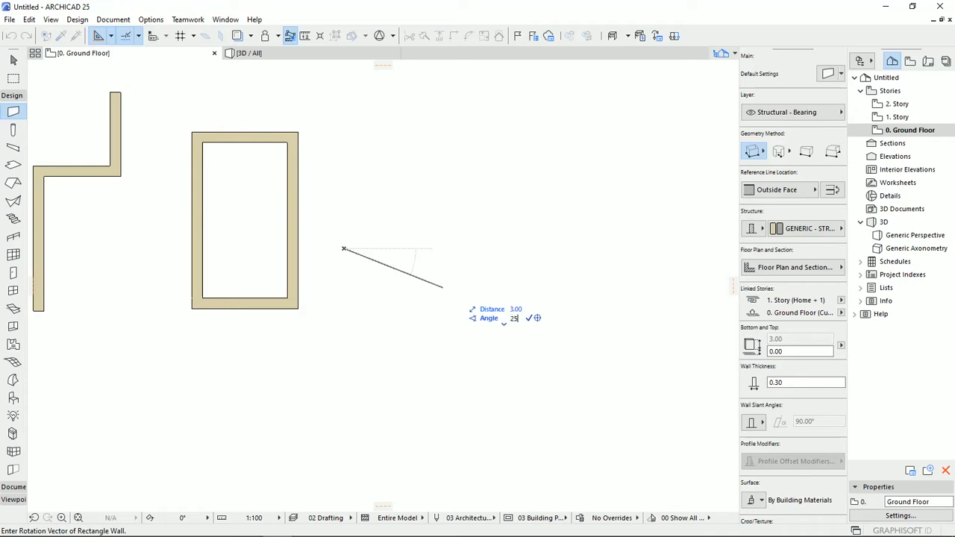
key("Return")
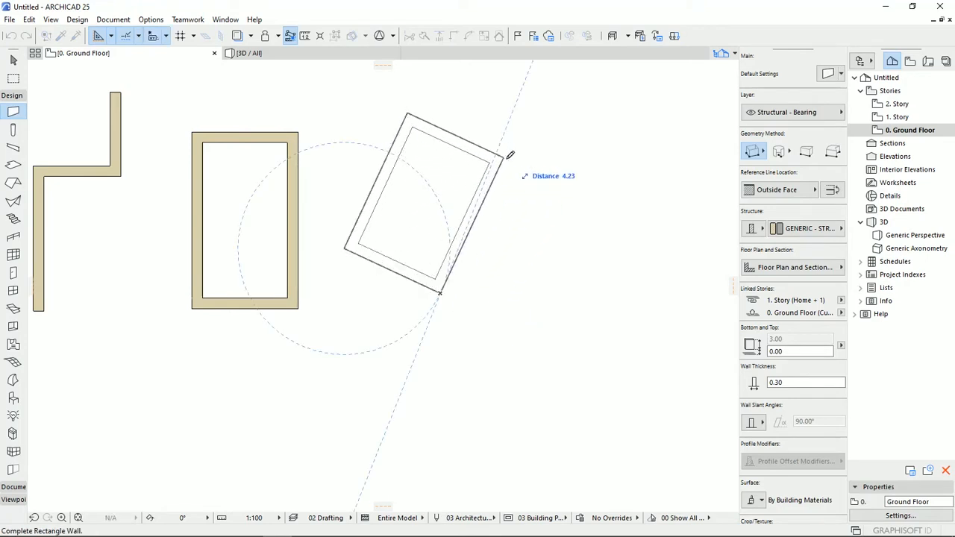
key("Tab")
type("5")
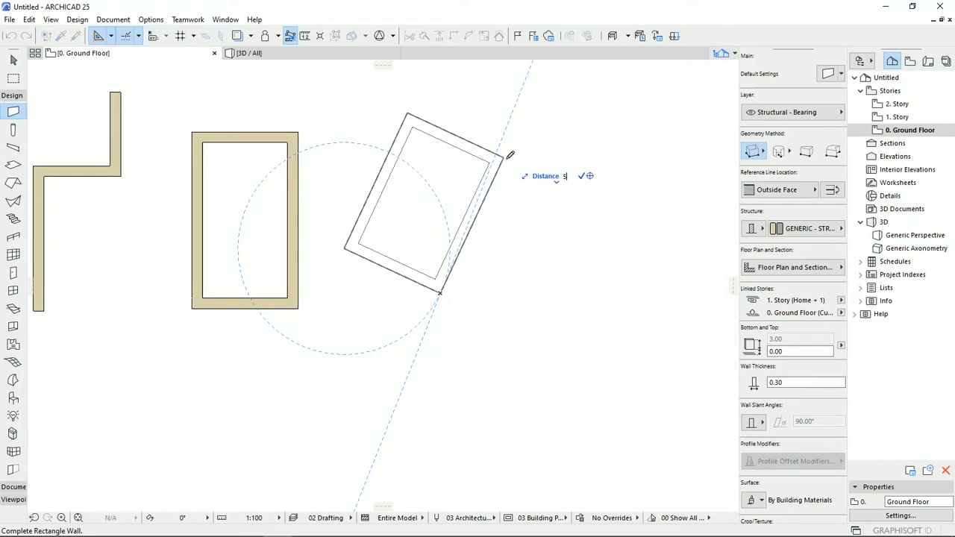
key("Return")
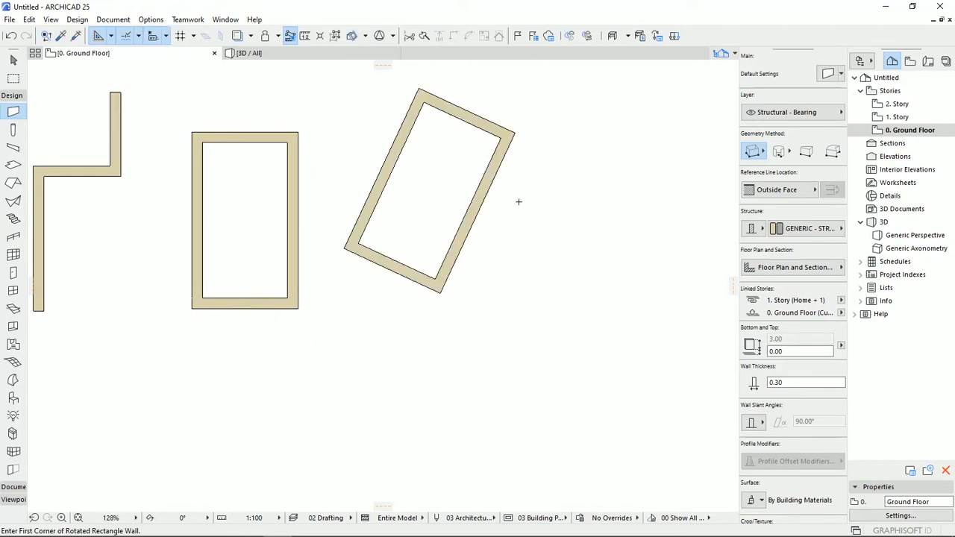
- Draw a curved wall by centerpoint above the straight walls, sweeping an arc of about 85°
scroll(573, 375, "down", 2)
left_click(753, 151)
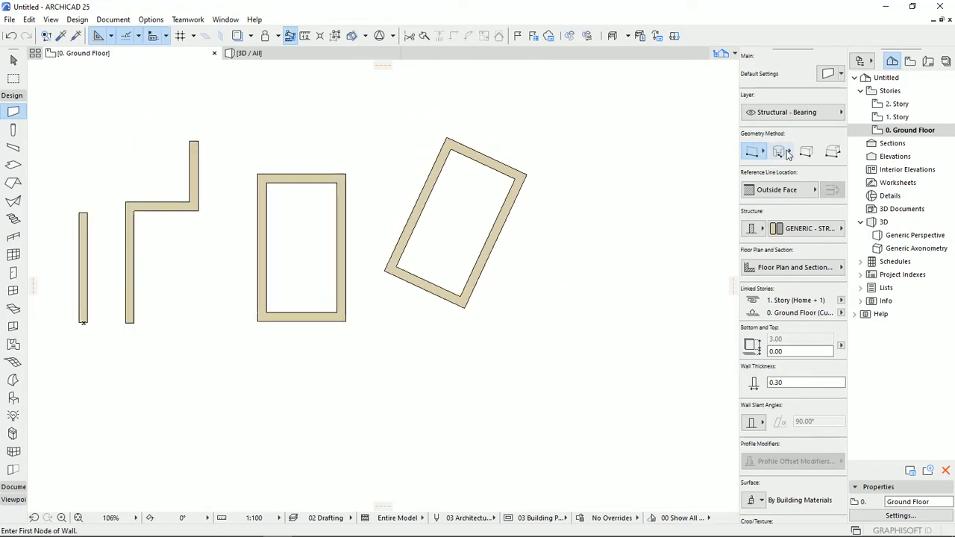
left_click(788, 153)
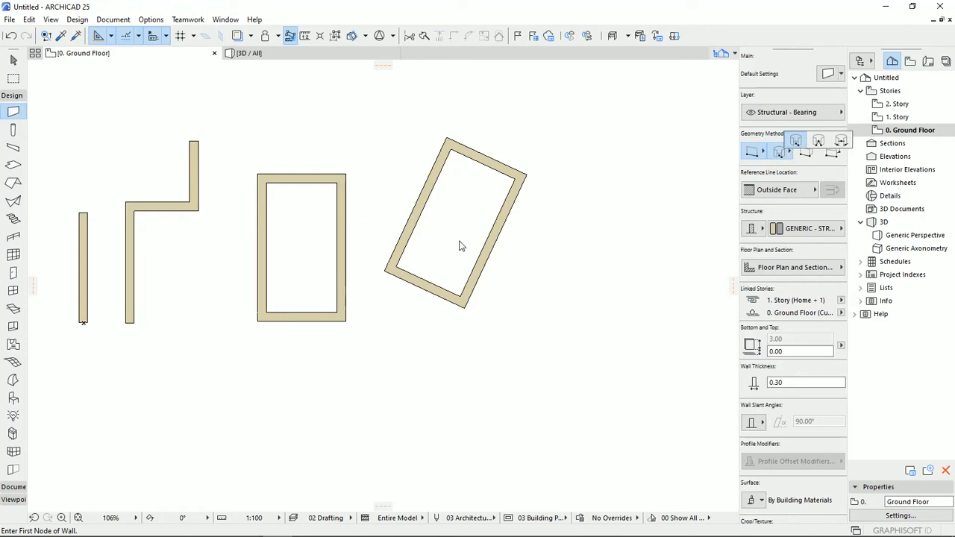
left_click(796, 141)
middle_click_drag(242, 203, 417, 397)
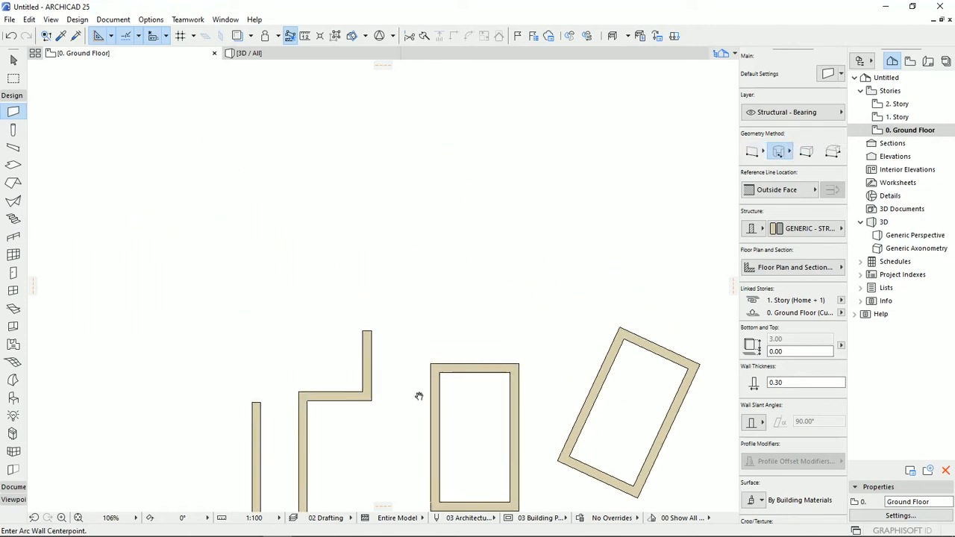
left_click(293, 204)
left_click(372, 203)
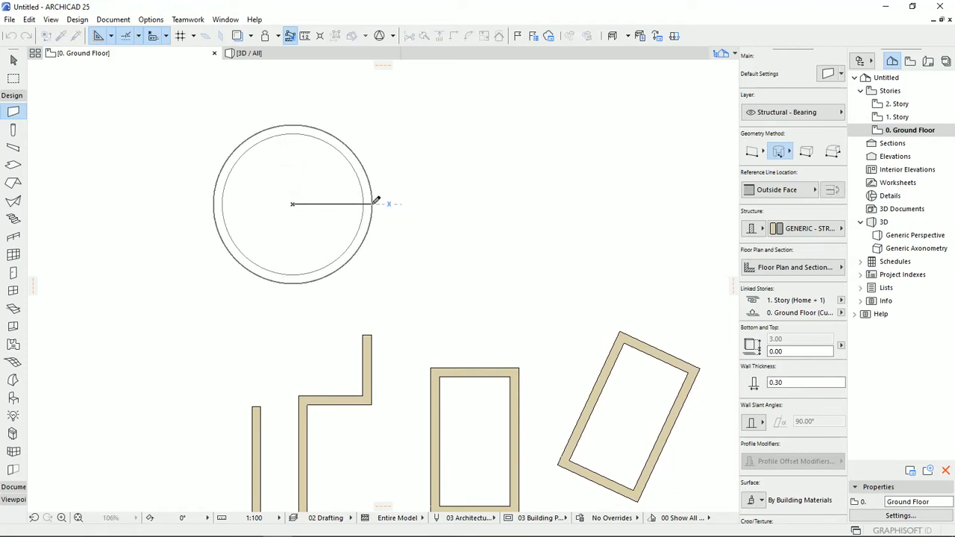
left_click(302, 118)
- Draw a three-point arc wall to the right of the first curved wall, open at the bottom
left_click(780, 153)
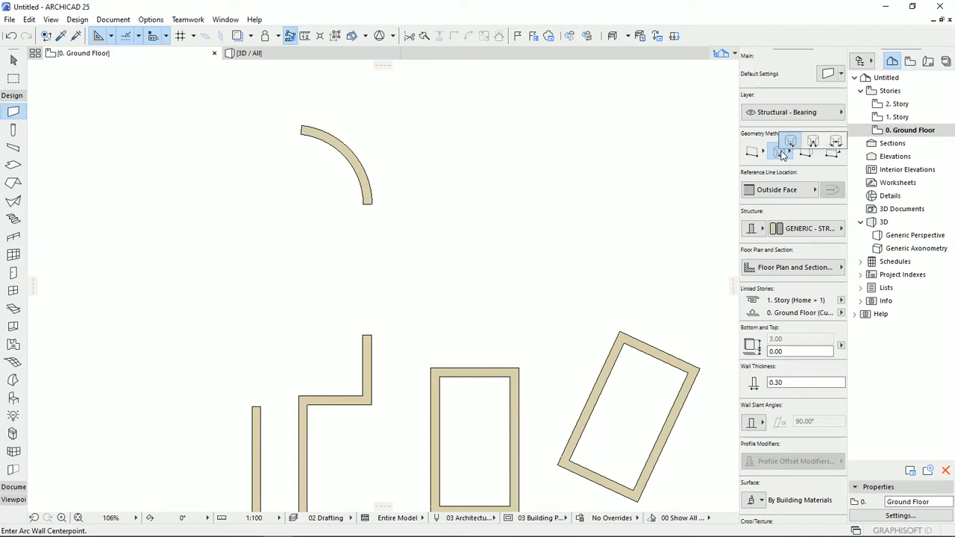
left_click(815, 148)
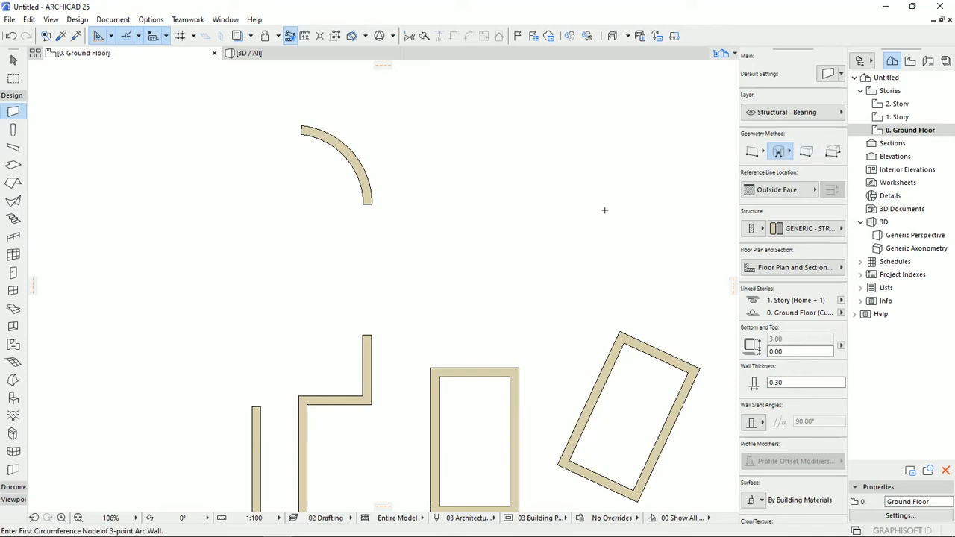
left_click(474, 201)
left_click(519, 122)
left_click(582, 196)
left_click(582, 202)
- Draw a full circular wall above the two arc walls using the circumference and tangency geometry method
middle_click_drag(527, 226, 541, 360)
left_click(789, 152)
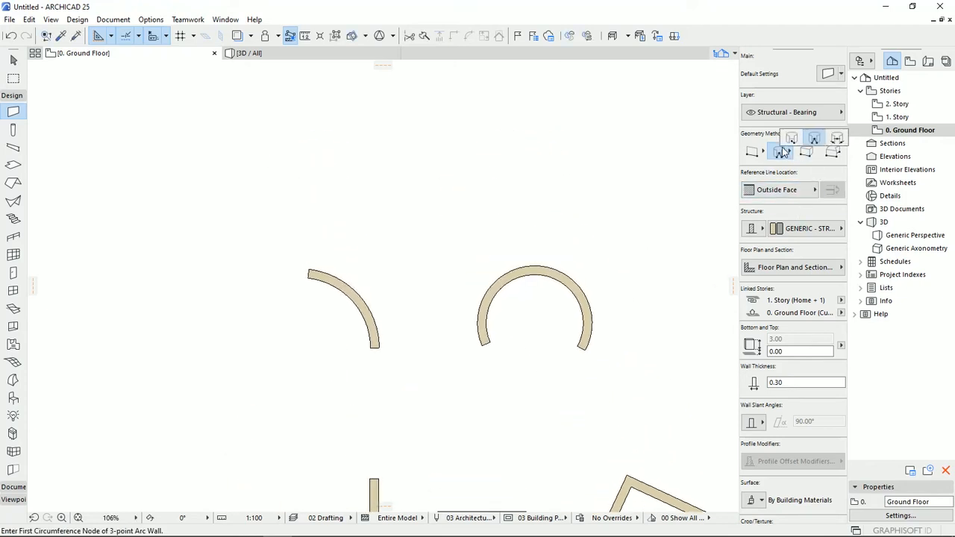
left_click(837, 140)
middle_click_drag(334, 171, 348, 275)
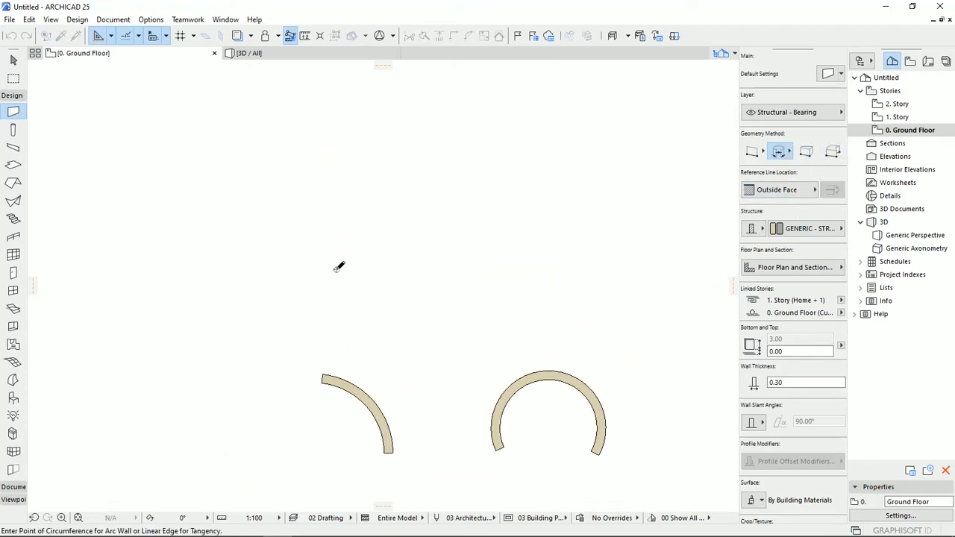
left_click(441, 262)
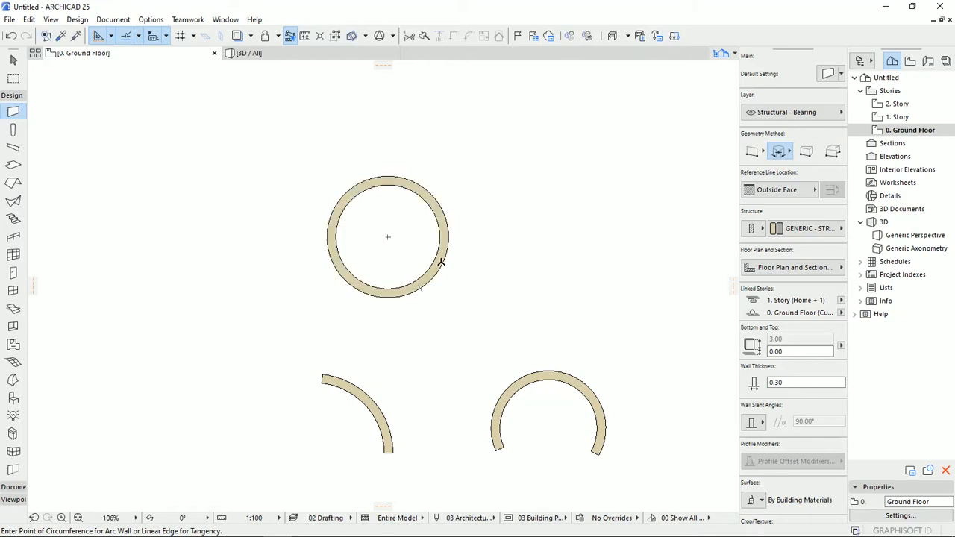
- Draw a horizontal wall with the Trapezoid geometry method, in the open space beside the three-point arc wall
middle_click_drag(512, 259, 480, 217)
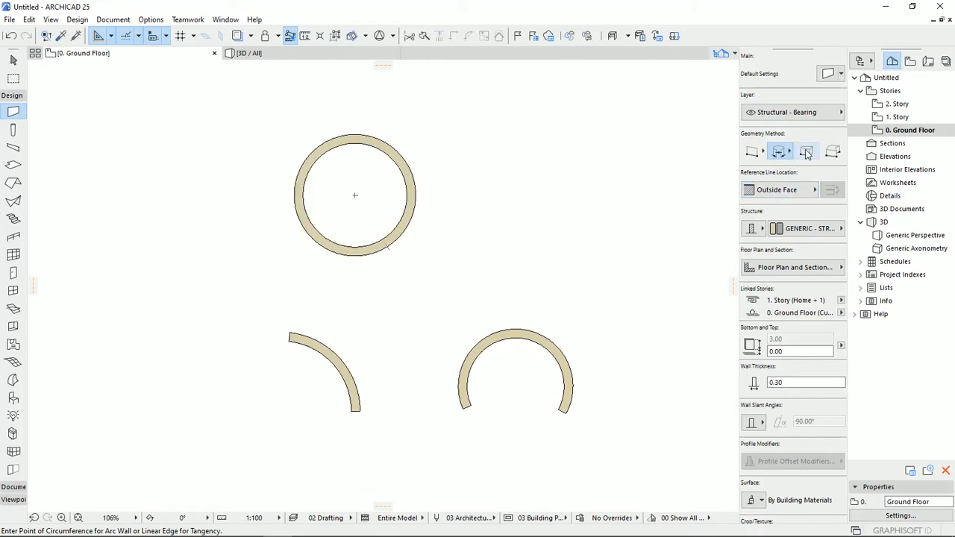
left_click(809, 155)
middle_click_drag(575, 277, 320, 247)
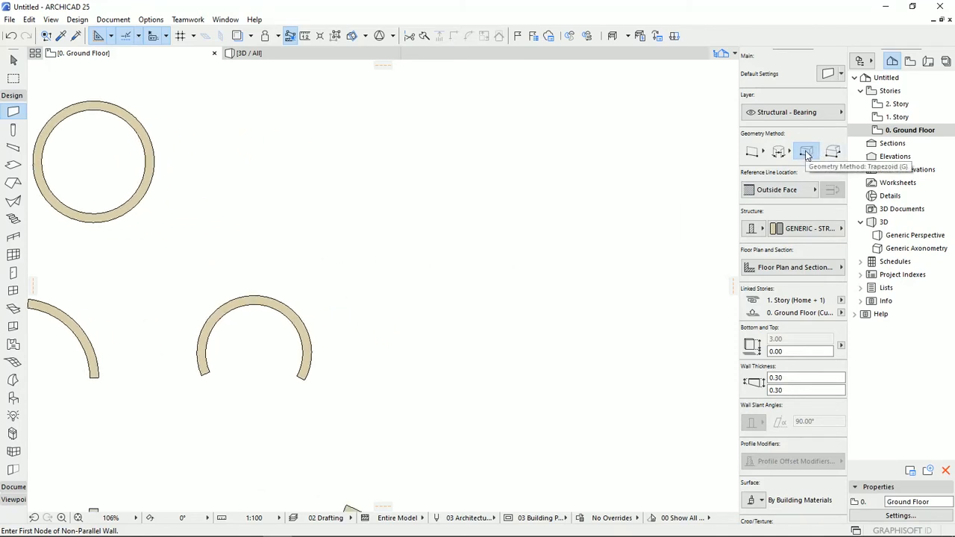
middle_click_drag(407, 348, 409, 314)
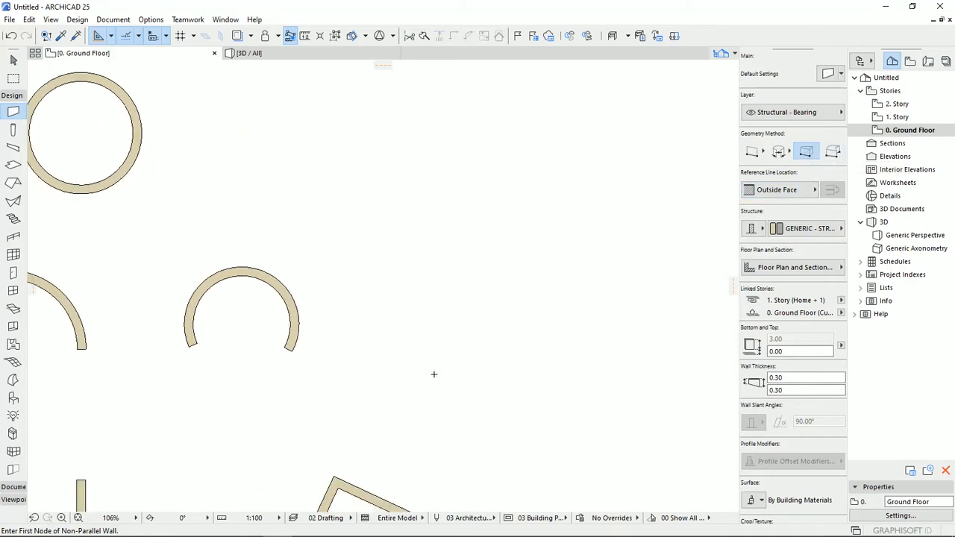
left_click(439, 362)
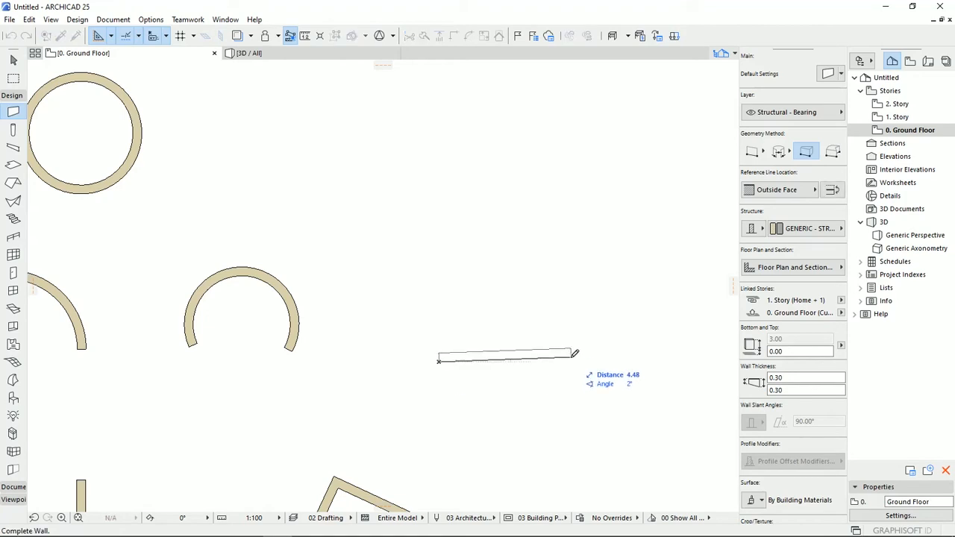
left_click(603, 357)
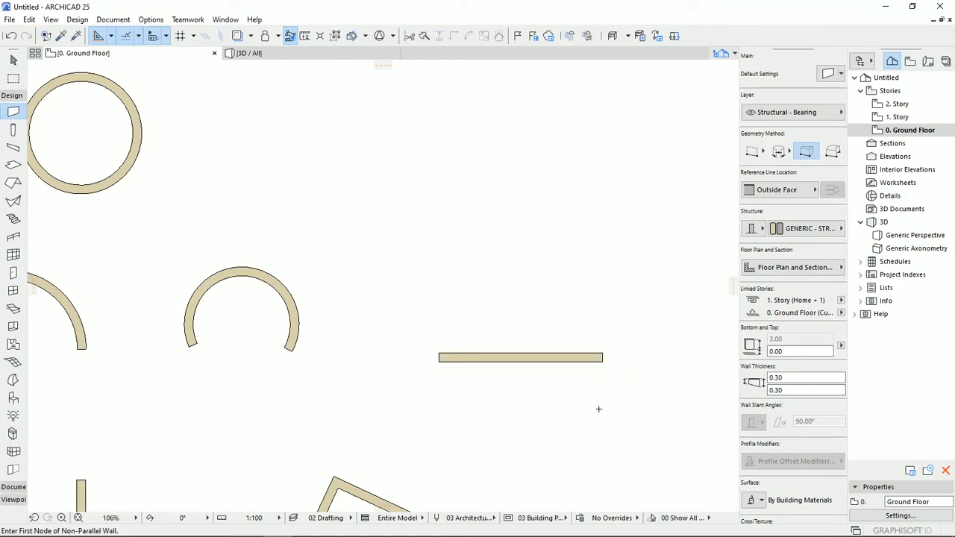
- Select the new trapezoid wall and set its first end thickness to 0.80 m so that it tapers
key("Escape")
left_click(601, 358)
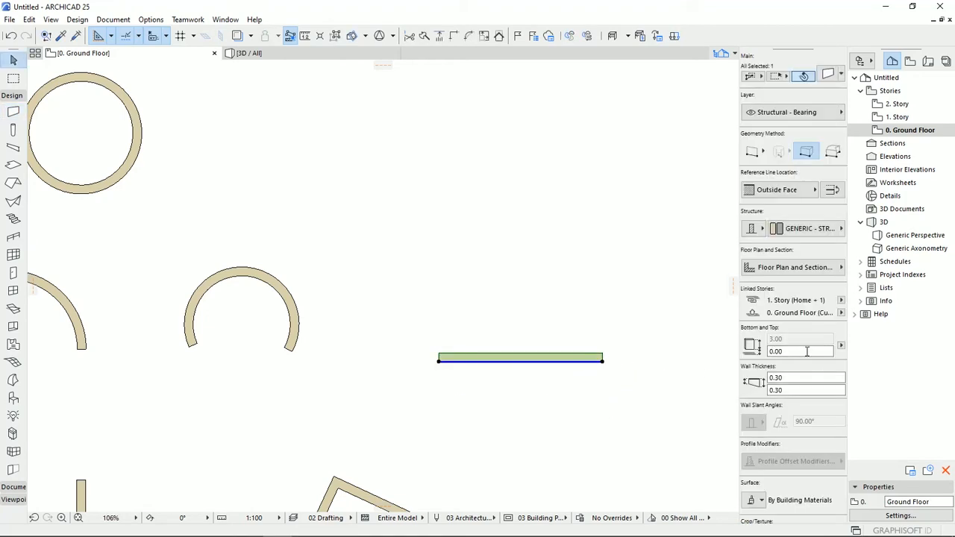
left_click(779, 378)
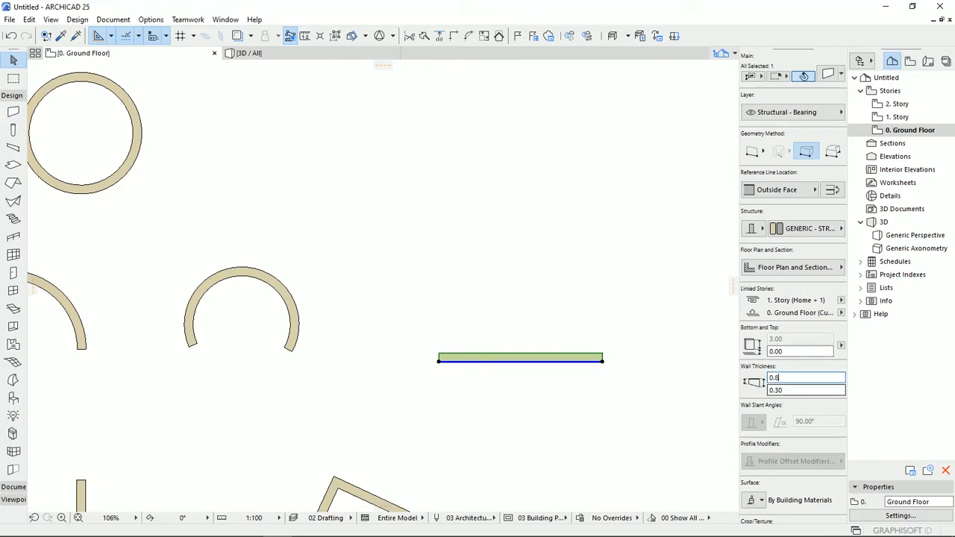
key("Return")
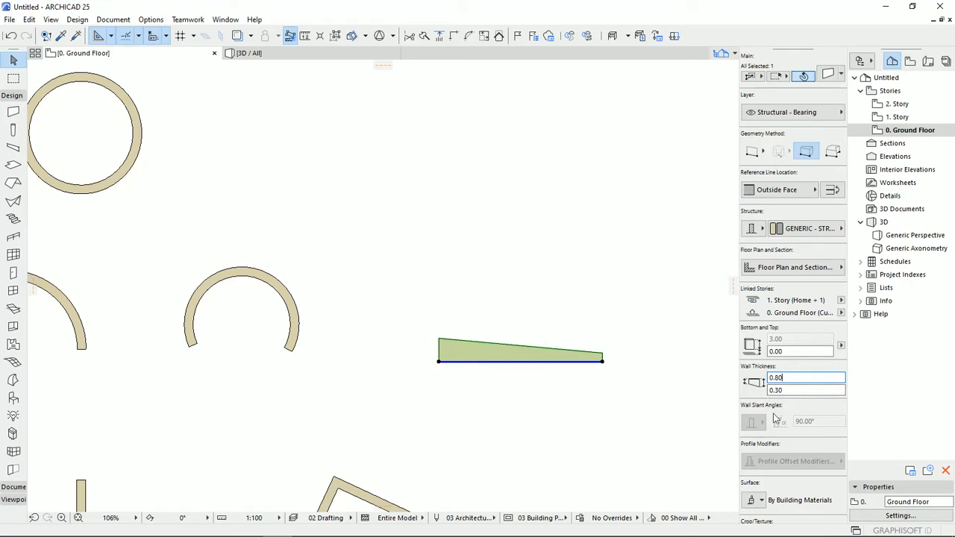
left_click_drag(783, 378, 776, 379)
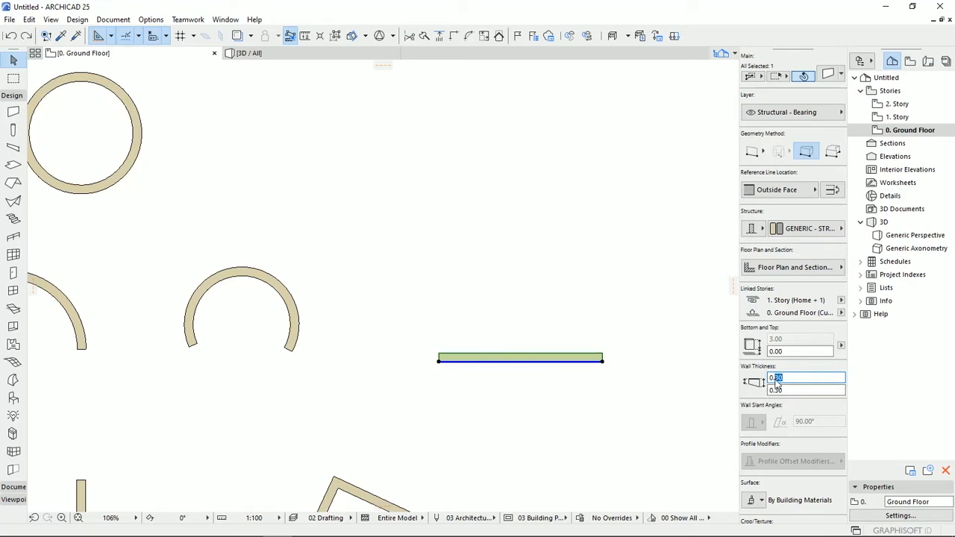
type("80")
key("Return")
left_click(524, 422)
middle_click_drag(536, 399, 453, 319)
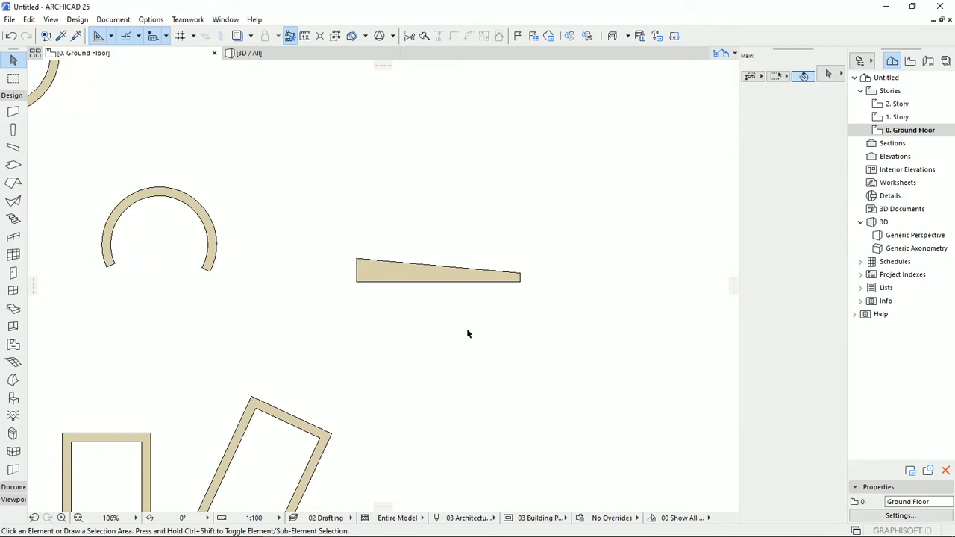
- Draw a closed, irregular polygon wall with straight edges in the open area above the trapezoid wall
left_click(13, 112)
left_click(832, 152)
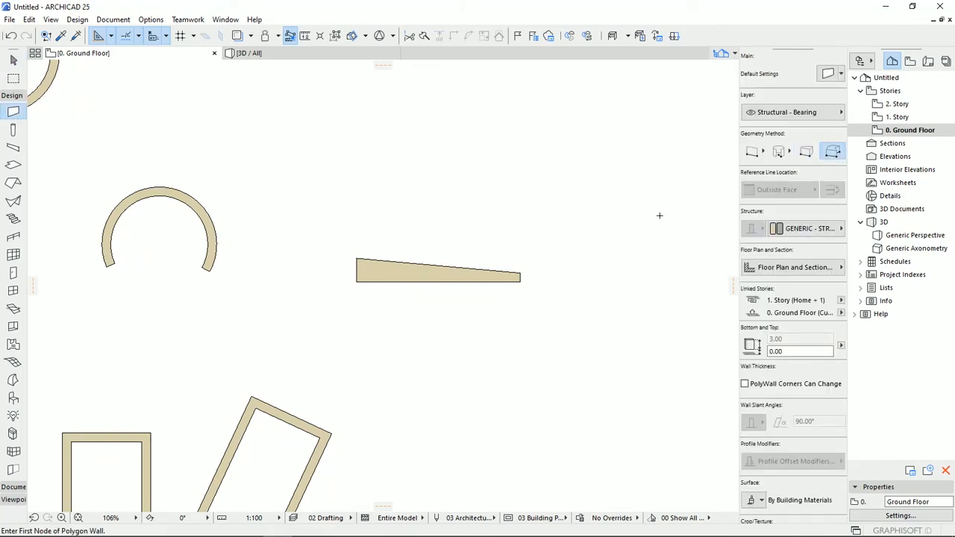
middle_click_drag(658, 221, 651, 332)
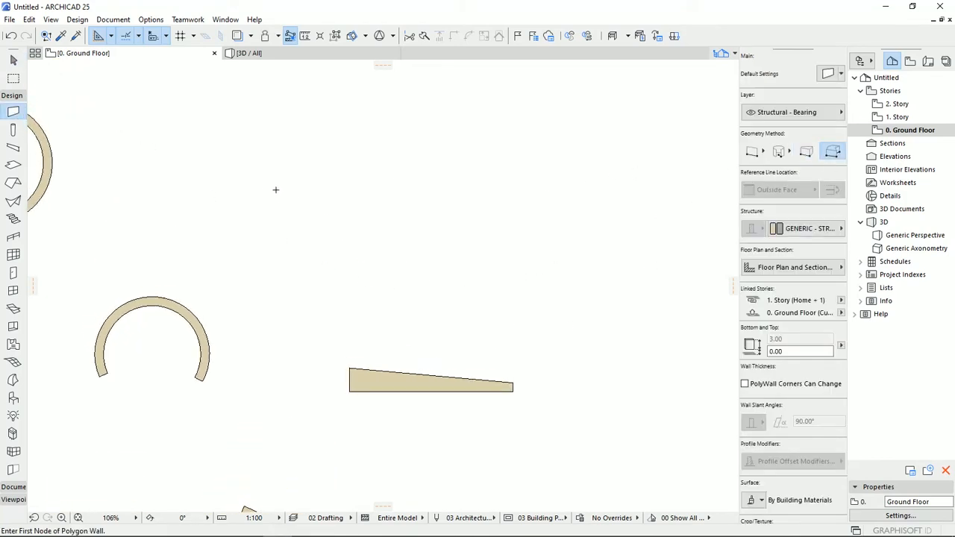
left_click(267, 189)
left_click(315, 184)
left_click(336, 246)
left_click(411, 308)
left_click(430, 236)
left_click(394, 181)
left_click(432, 133)
left_click(510, 193)
left_click(551, 196)
middle_click_drag(532, 130, 566, 247)
left_click(537, 191)
left_click(421, 188)
left_click(351, 257)
left_click(250, 252)
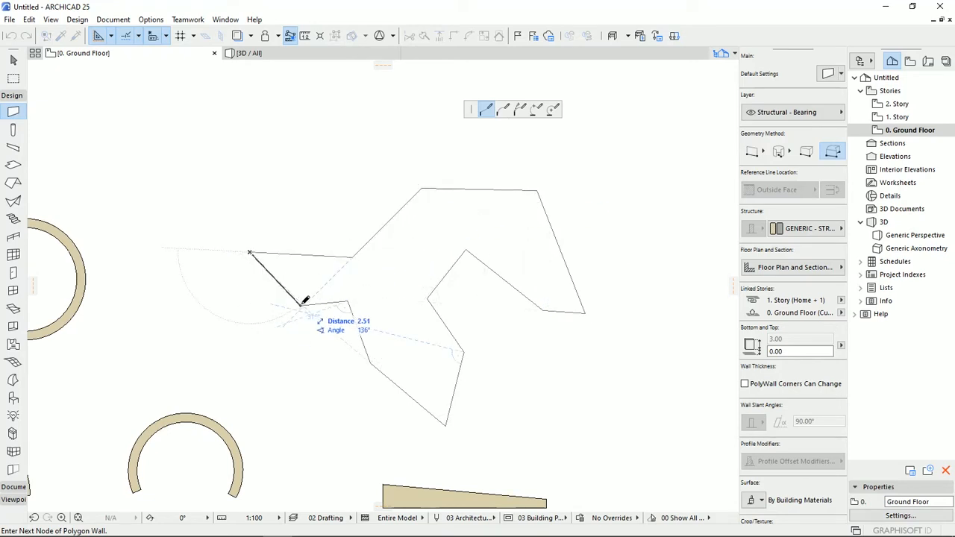
left_click(302, 301)
middle_click_drag(364, 399, 432, 357)
scroll(475, 246, "down", 6)
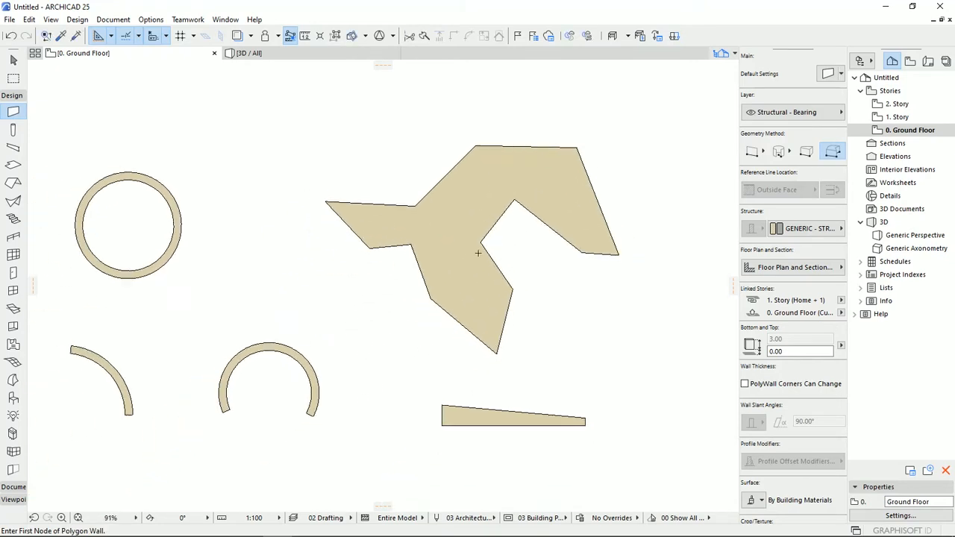
- Select the polygon wall and examine its Floor Plan and Section settings
middle_click_drag(478, 306, 511, 235)
middle_click_drag(508, 322, 485, 324)
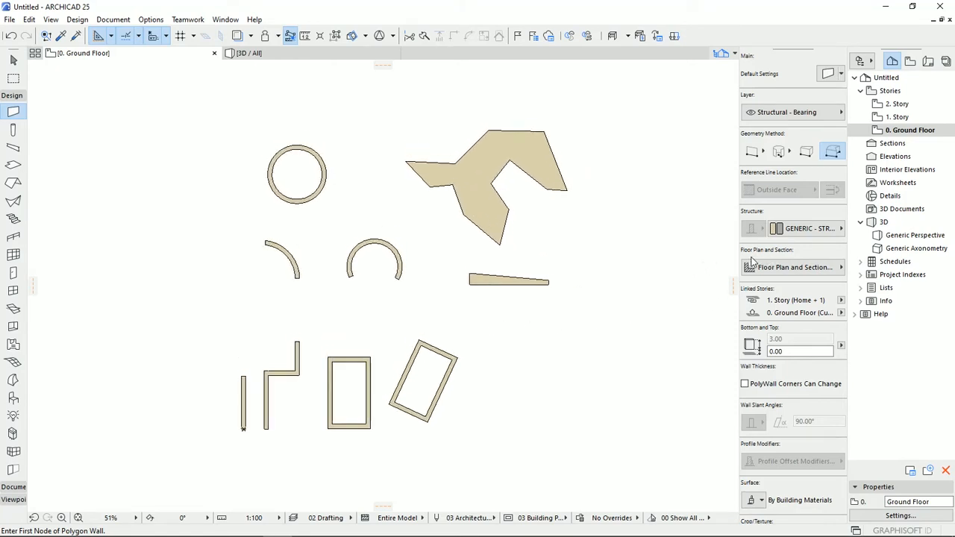
middle_click_drag(777, 270, 786, 267)
left_click(786, 268)
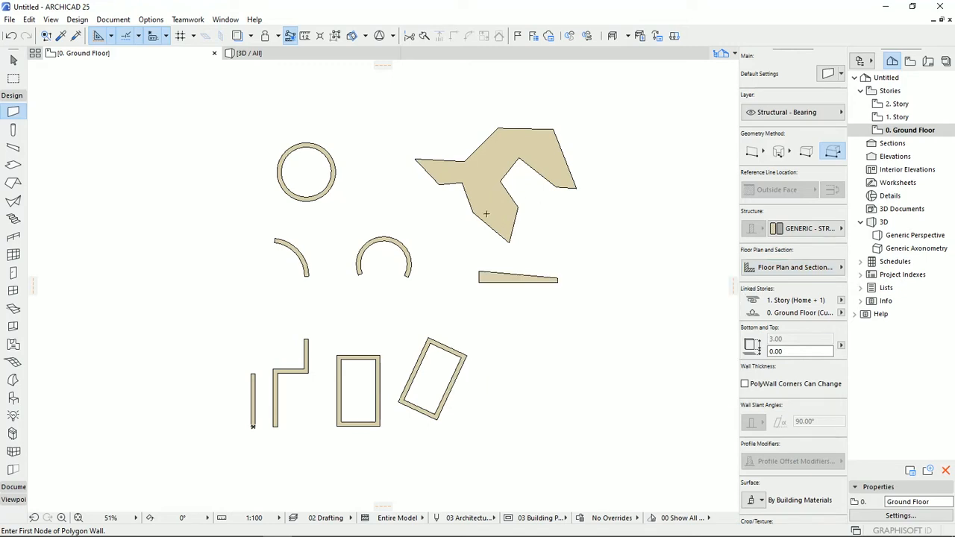
middle_click_drag(501, 195, 457, 275)
scroll(484, 231, "up", 4)
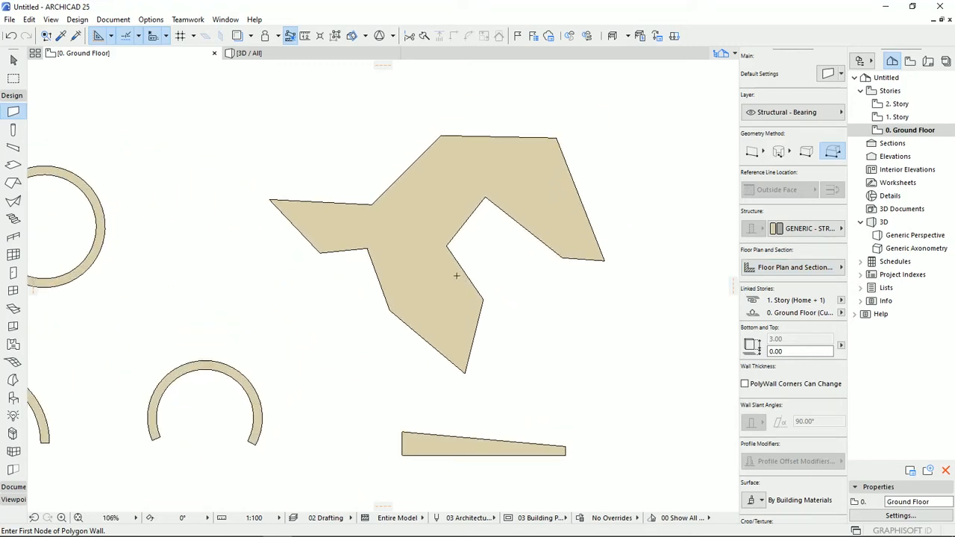
key("Escape")
left_click(456, 282)
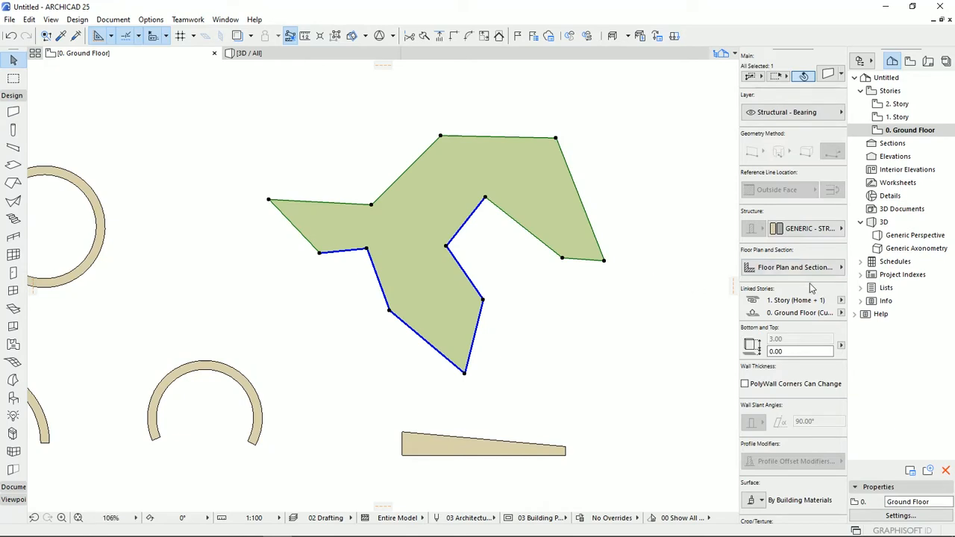
left_click(830, 273)
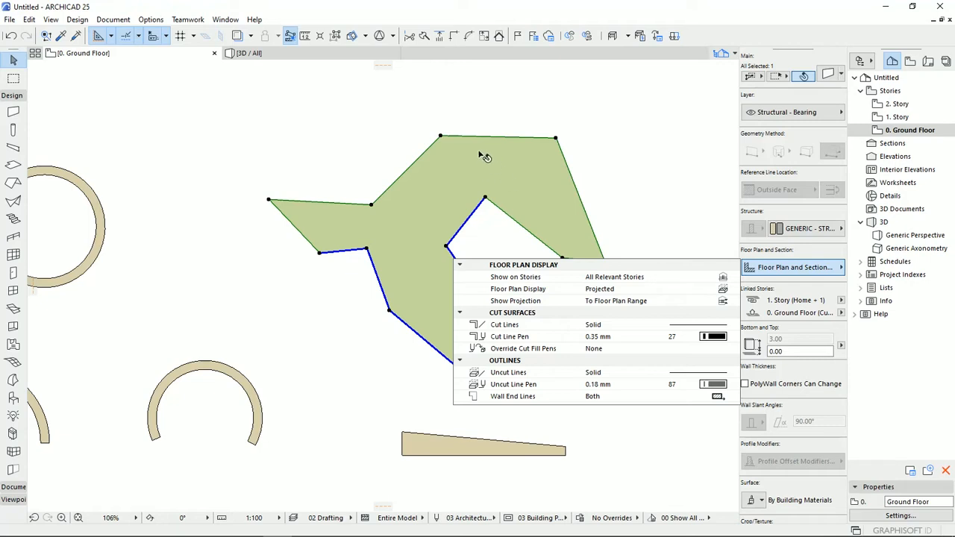
left_click(422, 205)
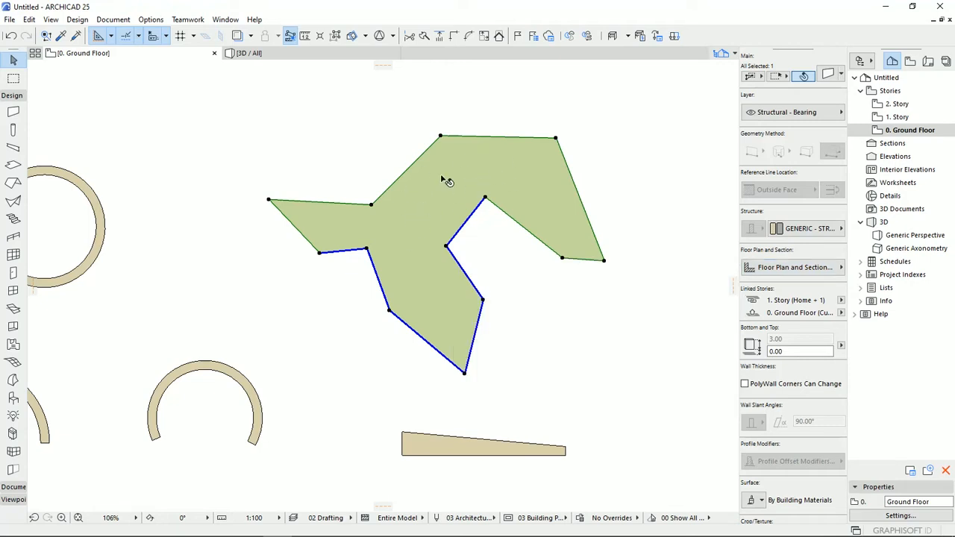
- Select the single straight wall beside the chained walls and examine its Show on Stories and Floor Plan Display options
middle_click_drag(416, 281, 598, 69)
middle_click_drag(461, 312, 530, 207)
key("Escape")
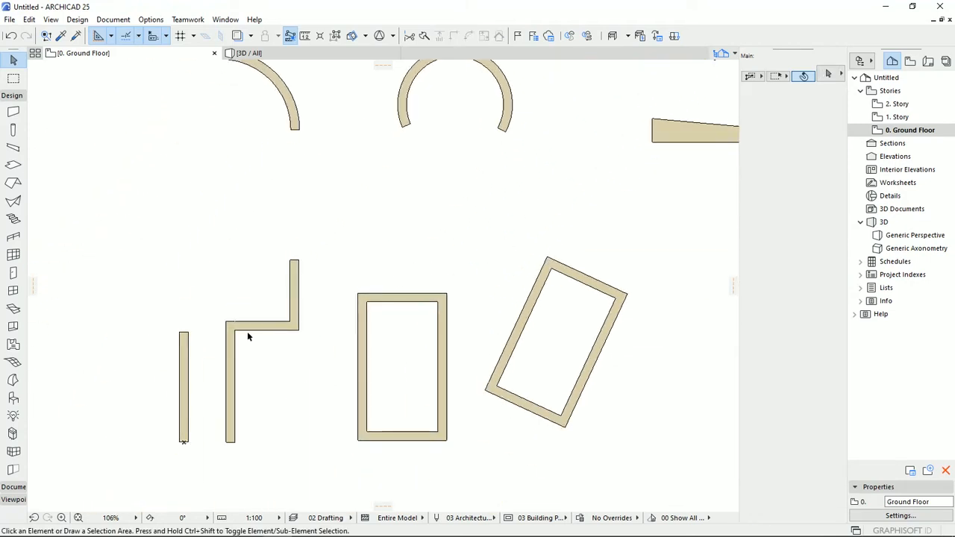
middle_click_drag(155, 389, 405, 299)
scroll(405, 300, "up", 3)
scroll(457, 311, "up", 3)
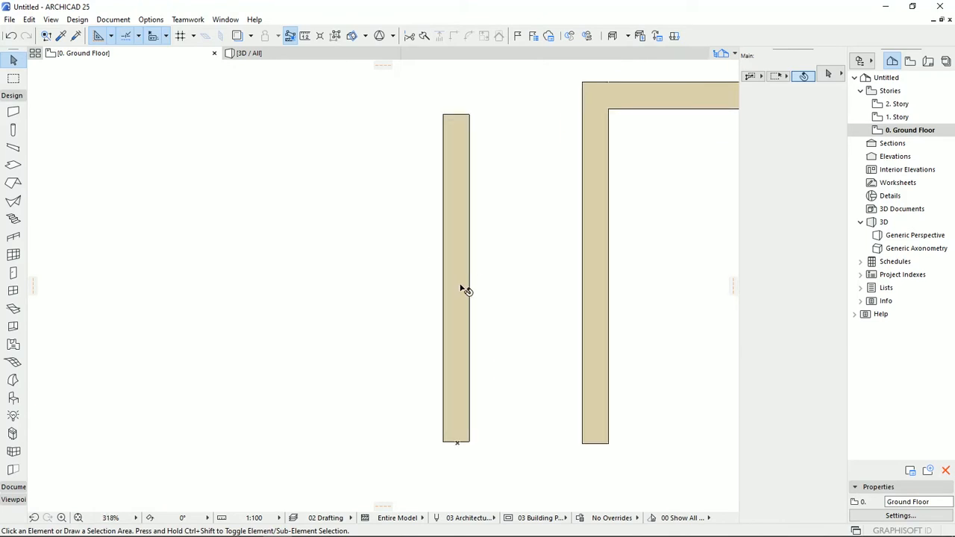
left_click(464, 285)
middle_click_drag(518, 292, 469, 307)
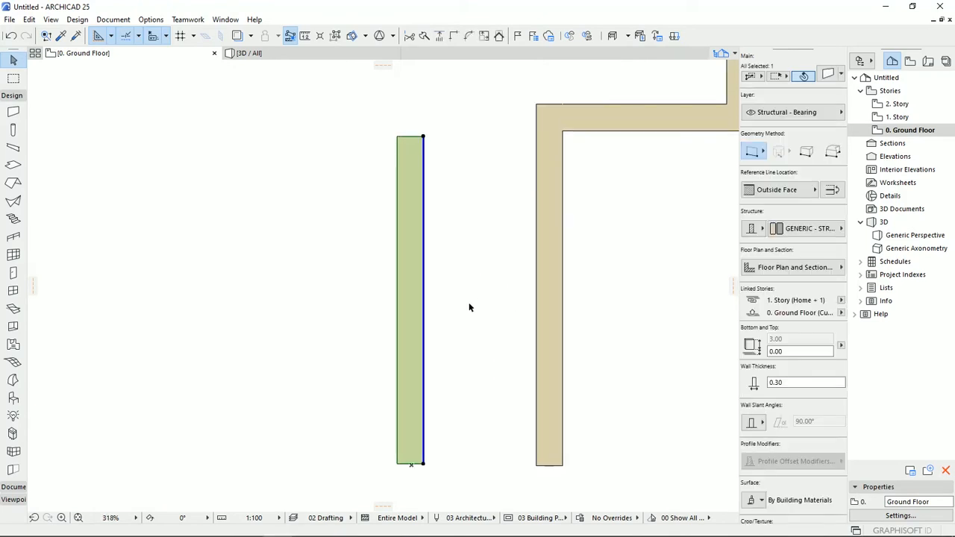
left_click(782, 272)
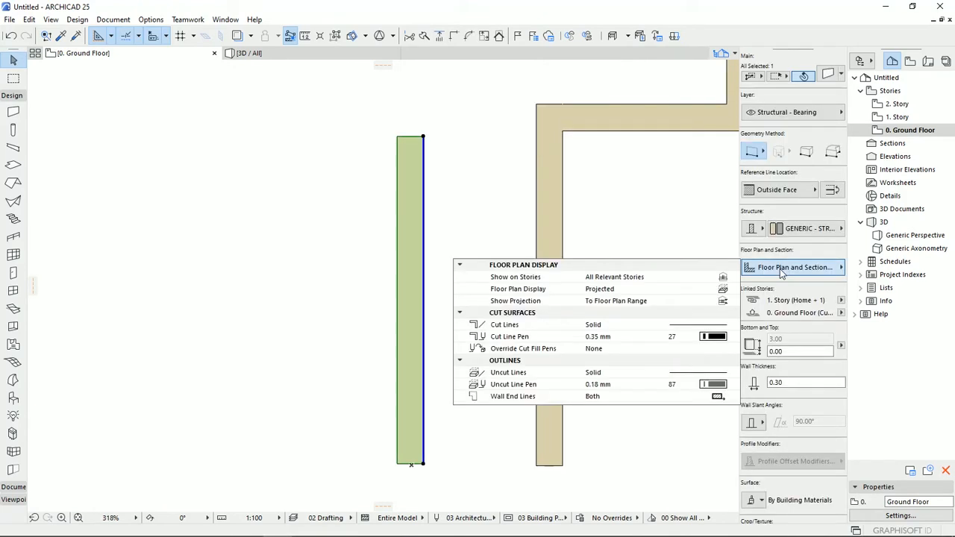
left_click(723, 282)
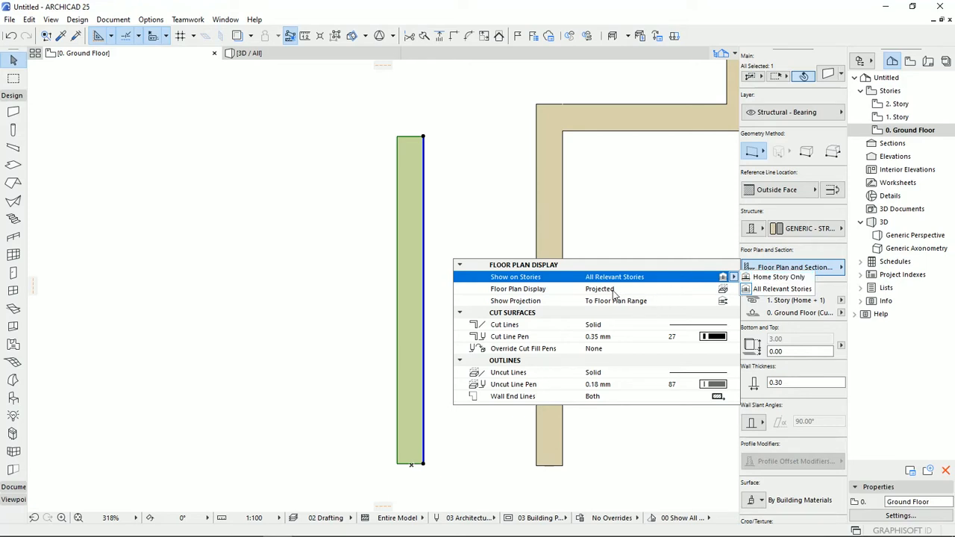
left_click(725, 291)
left_click(423, 235)
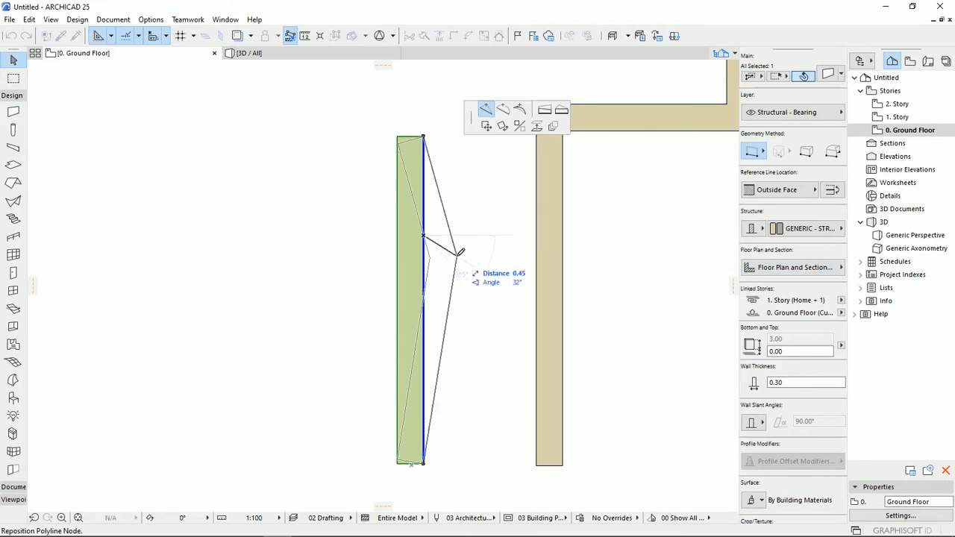
key("Escape")
key("Escape")
middle_click_drag(417, 275, 412, 272)
- Unlink the straight wall's top from the story above and reduce its height to below the floor plan cut level
left_click(406, 339)
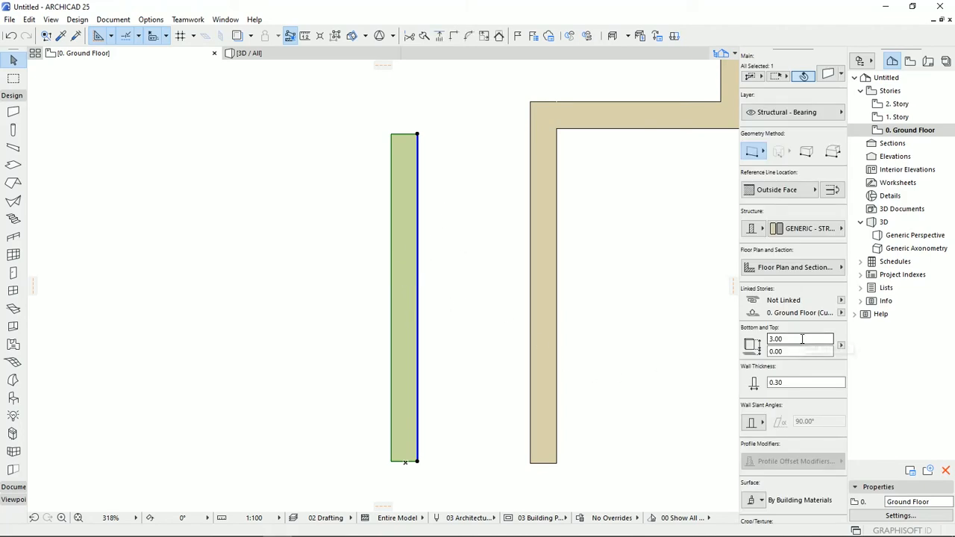
left_click(772, 339)
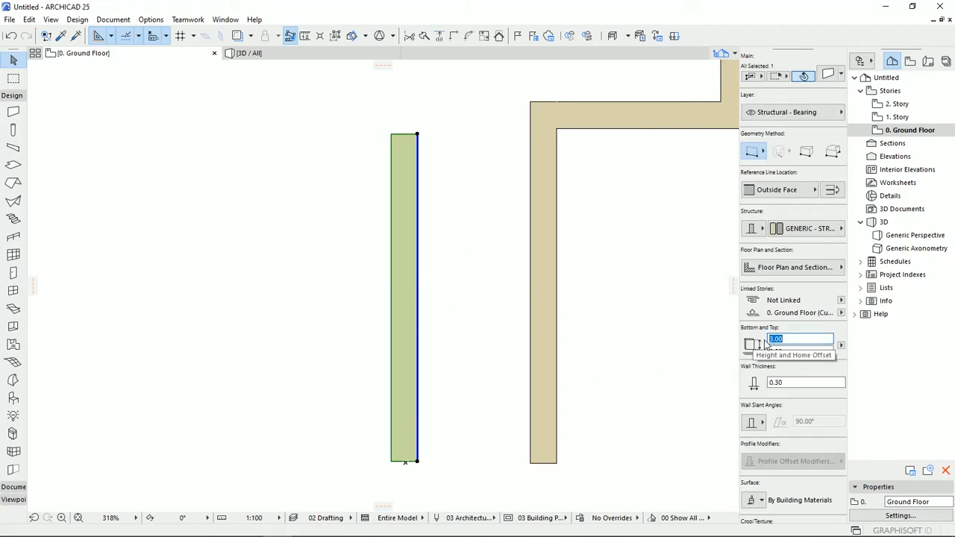
type(".")
key("Return")
key("Escape")
middle_click_drag(469, 398, 426, 400)
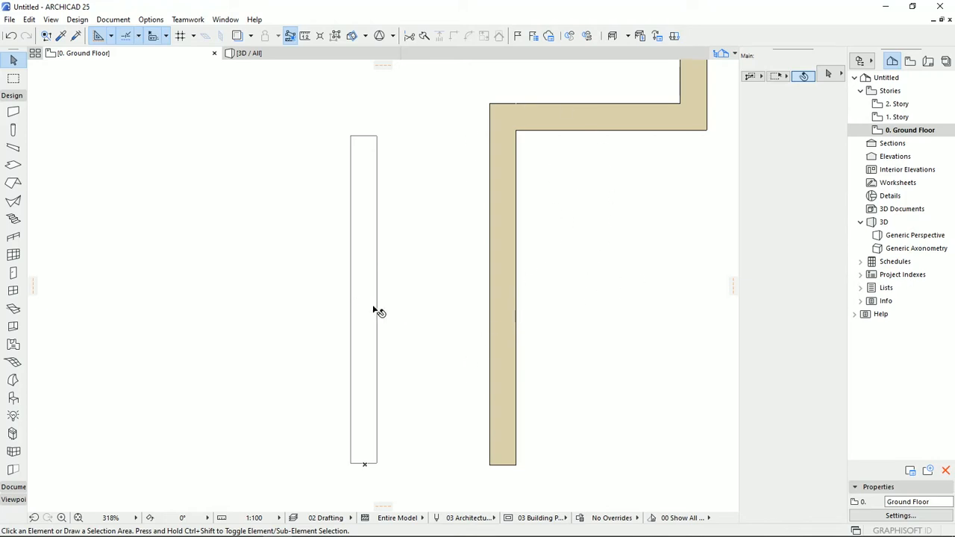
middle_click_drag(362, 305, 375, 311)
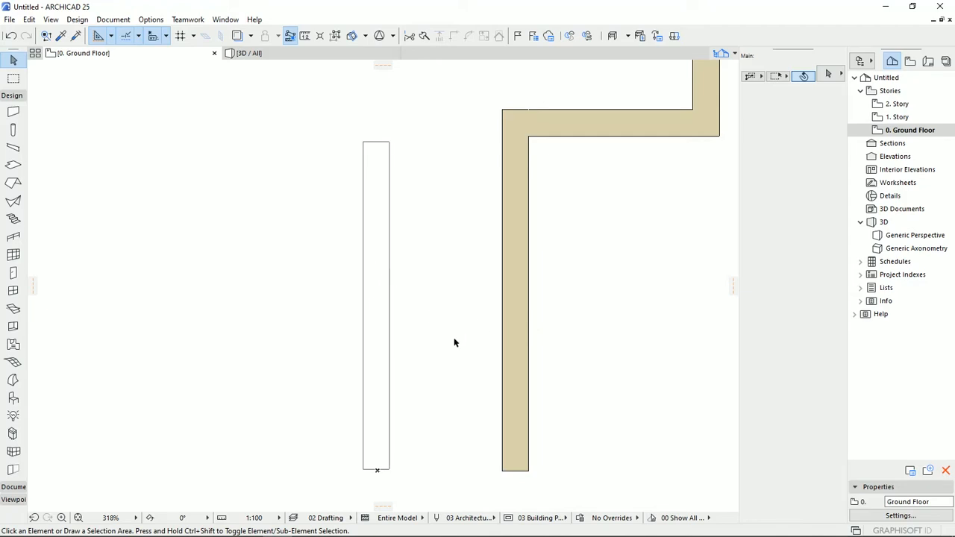
- Select the straight wall and set its height to 3.00 m
left_click(377, 341)
type("3.00")
key("Return")
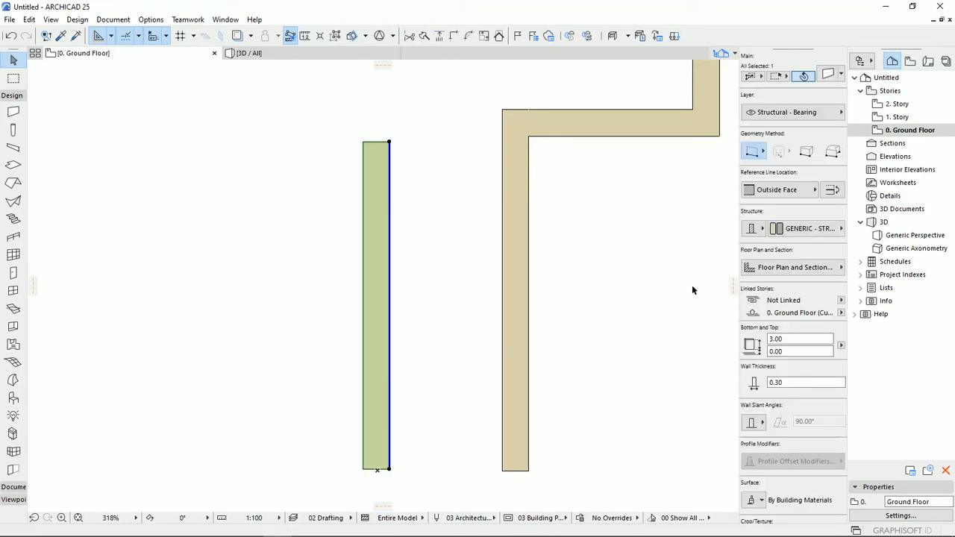
- Change the straight wall's cut surface line type to Dashed Long, and reselect the wall
left_click(789, 268)
left_click(427, 250)
left_click(373, 258)
left_click(791, 273)
left_click(690, 325)
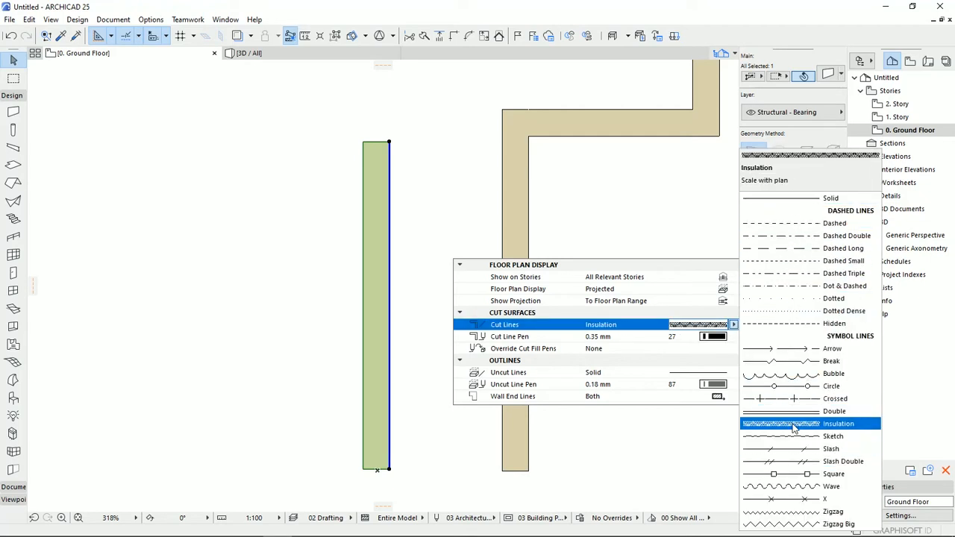
left_click(805, 253)
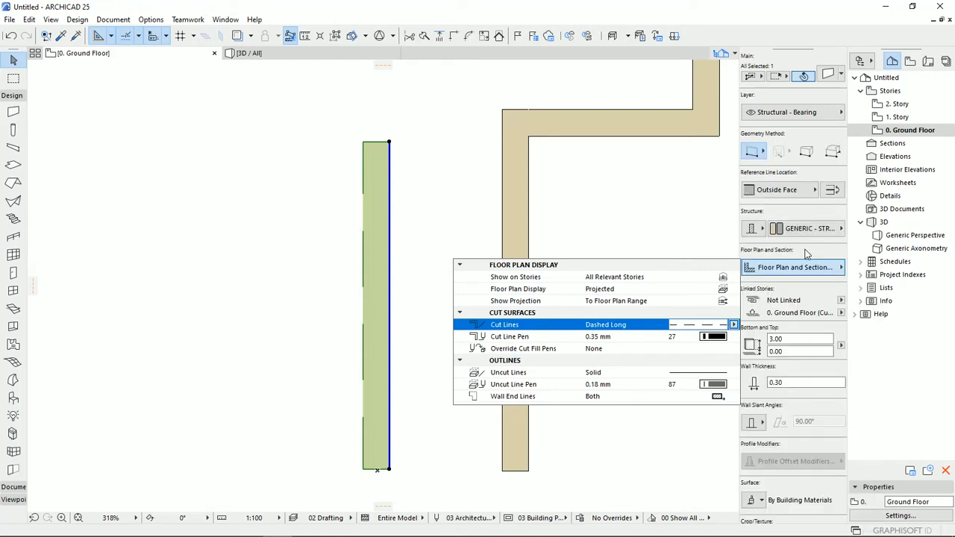
left_click(447, 344)
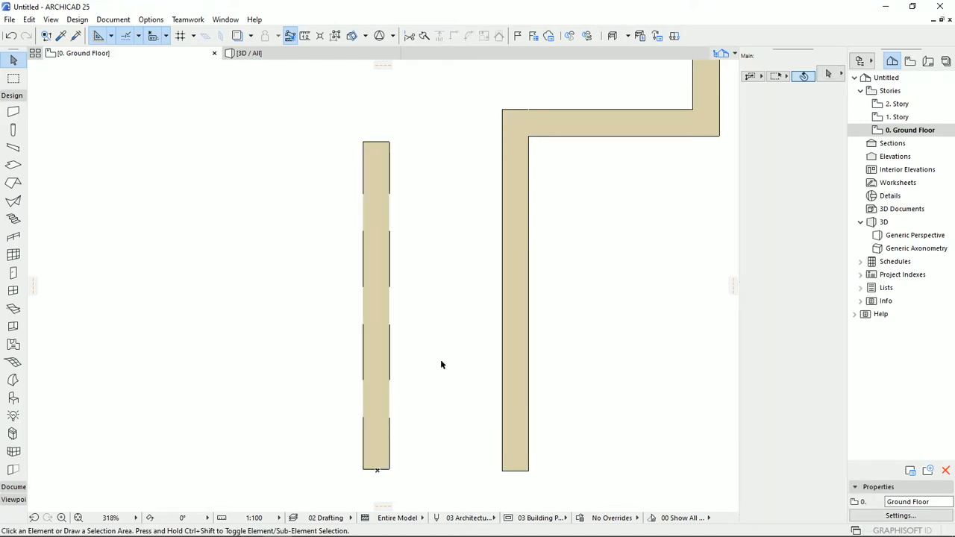
left_click(373, 335)
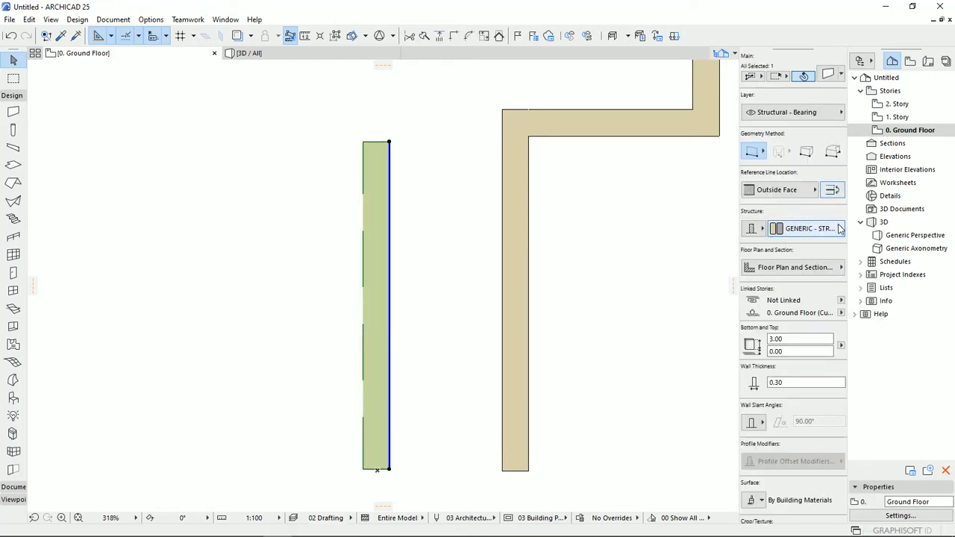
- Change the straight wall's cut surface line type to Hidden and deselect the wall
left_click(781, 269)
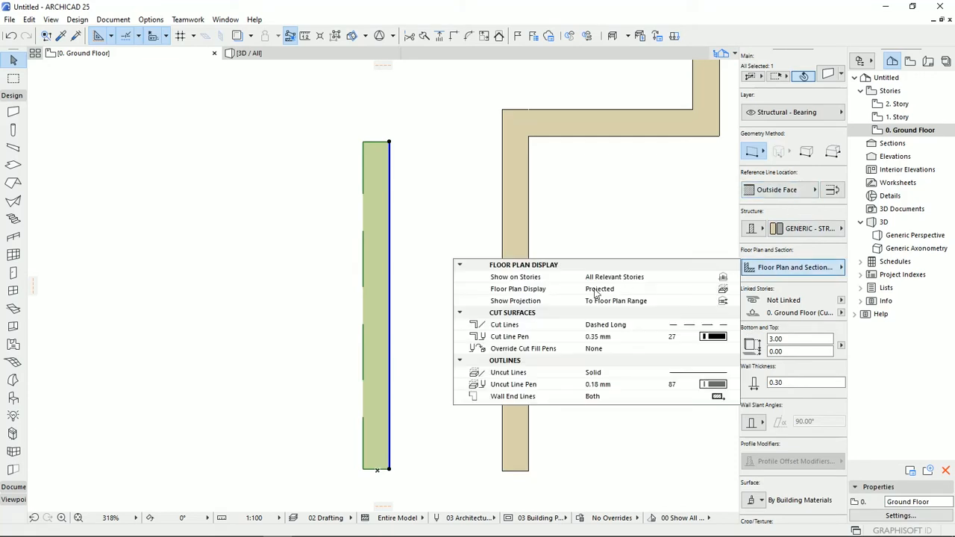
left_click(707, 326)
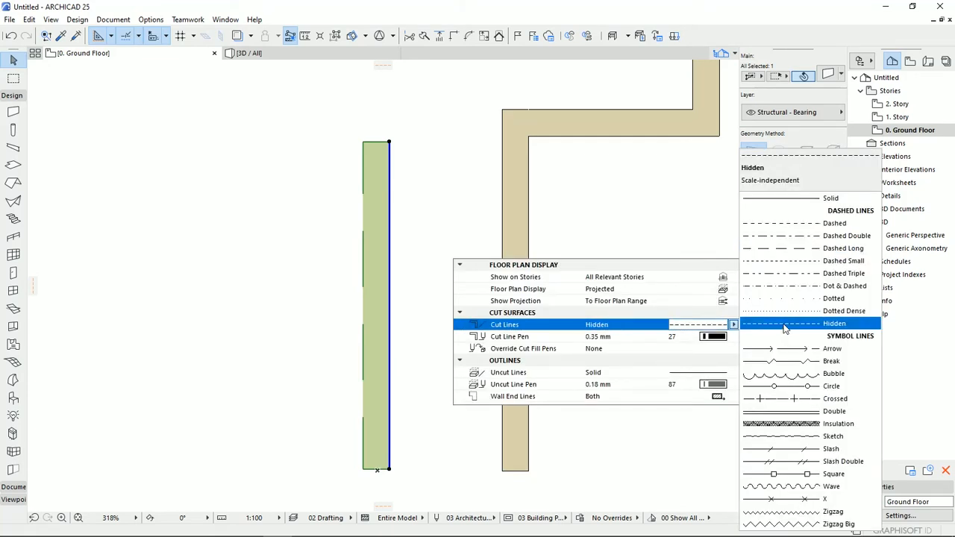
left_click(828, 323)
left_click(420, 329)
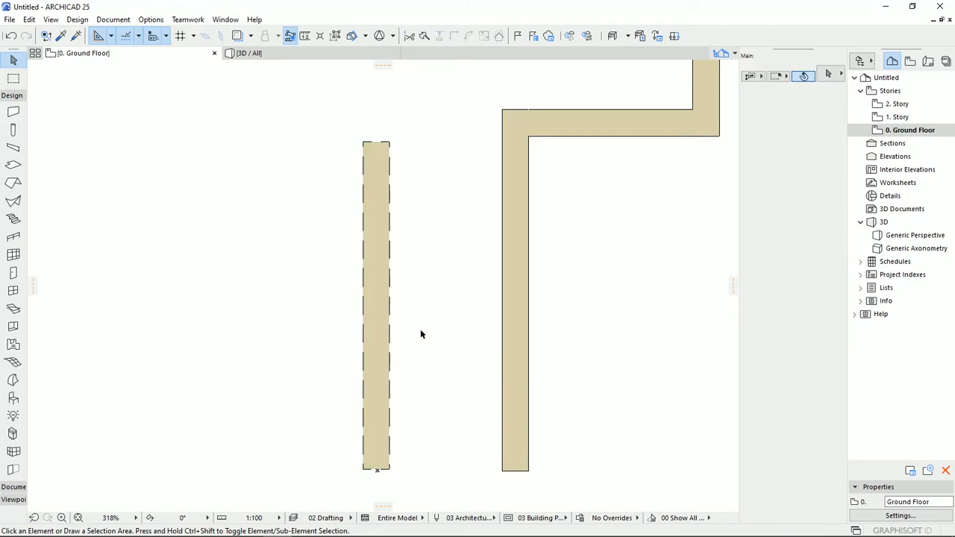
- Select the straight wall and set its cut surface line type to Solid
left_click(373, 336)
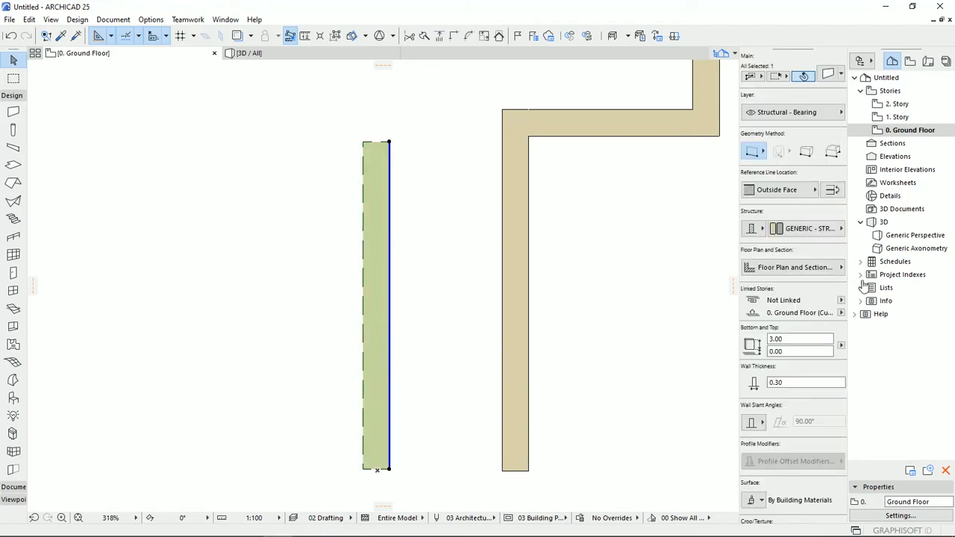
left_click(819, 229)
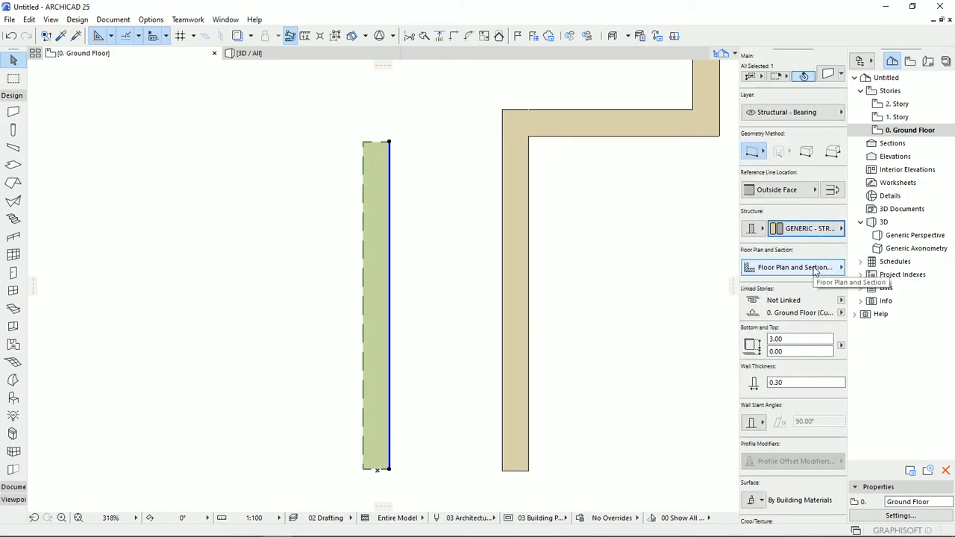
left_click(790, 269)
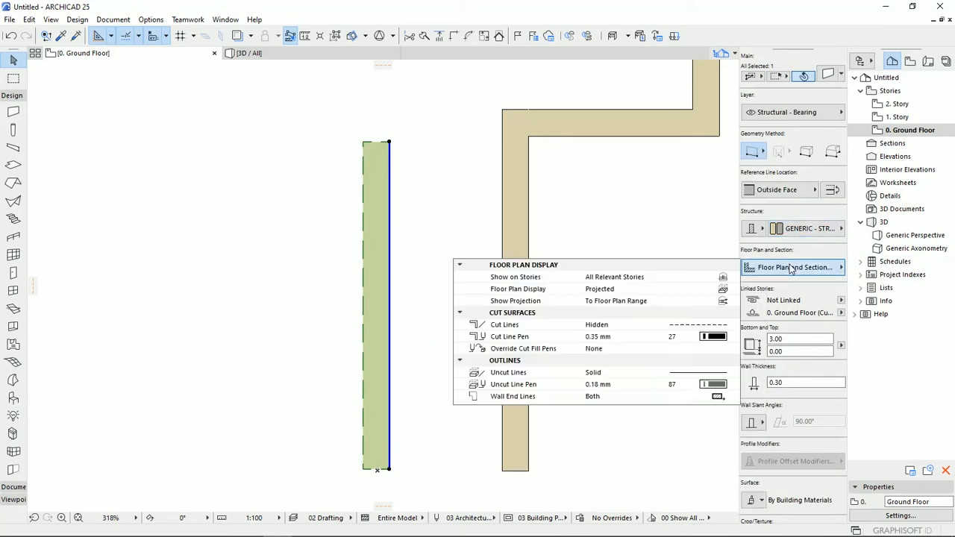
left_click(698, 328)
left_click(779, 199)
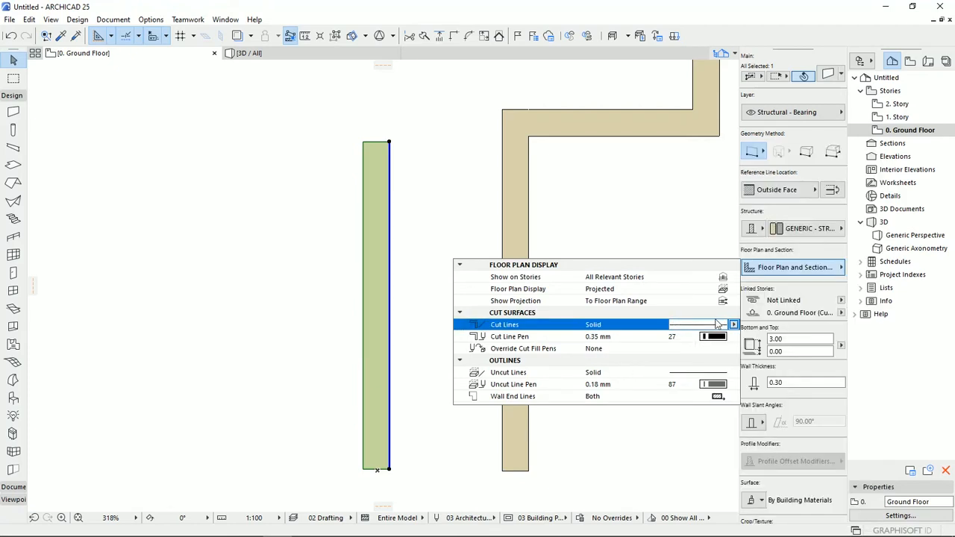
- Set the straight wall's cut line pen to red pen 48 (0.25 mm) and deselect the wall
left_click(721, 337)
left_click(721, 336)
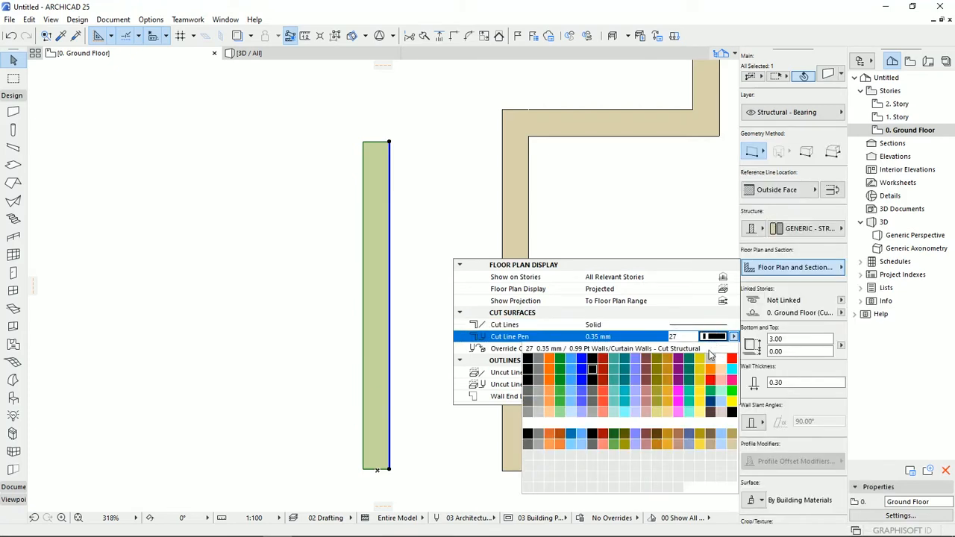
left_click(608, 384)
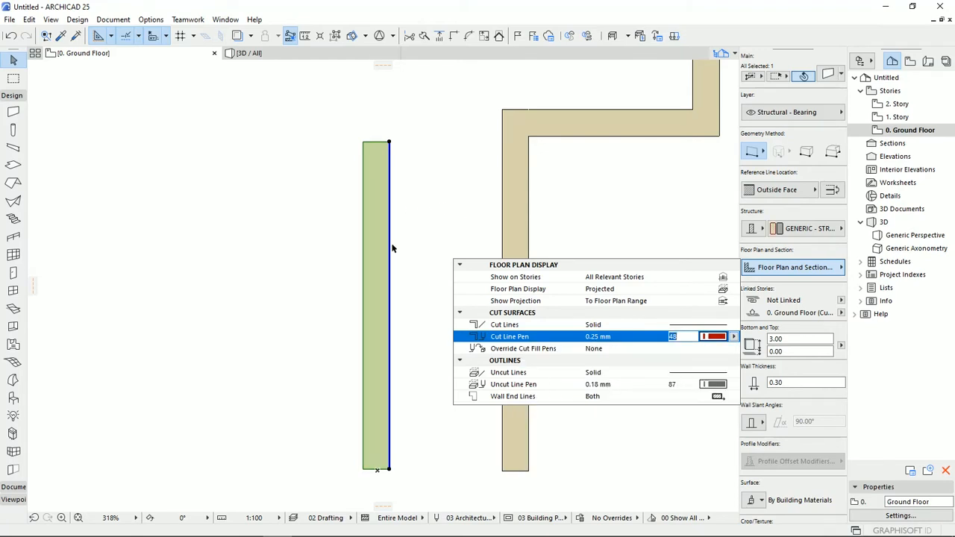
left_click(429, 253)
left_click(429, 284)
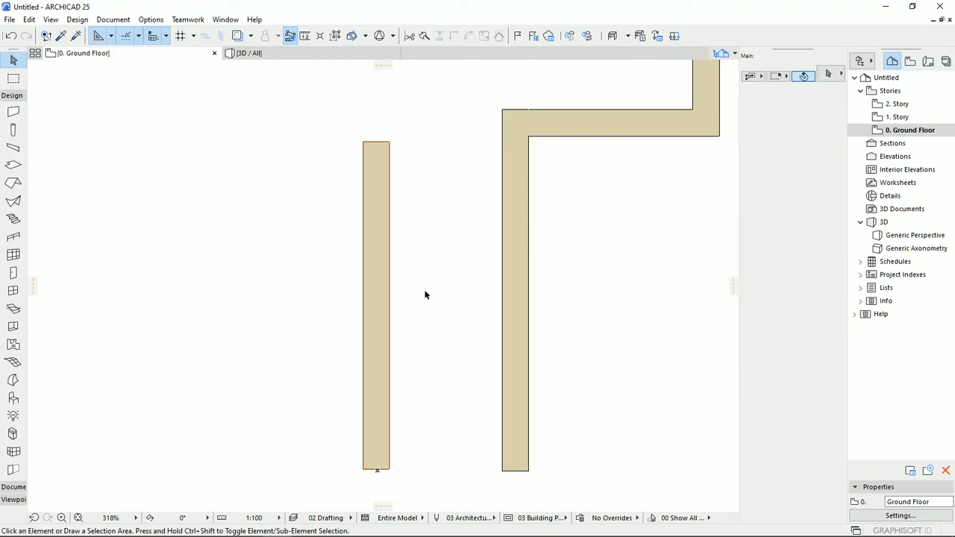
- Reselect the straight wall and set its cut line pen to black pen 1 (0.13 mm)
left_click(377, 300)
left_click(824, 268)
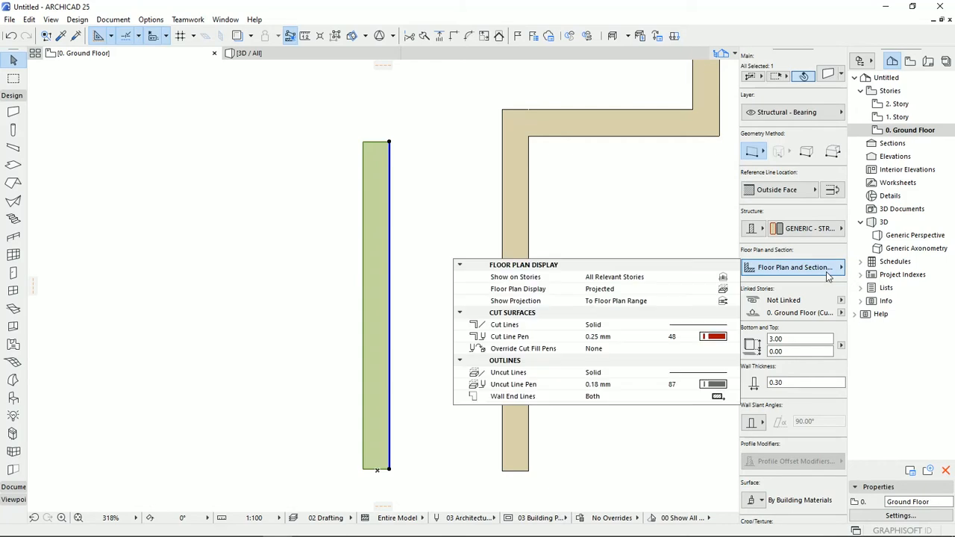
left_click(721, 337)
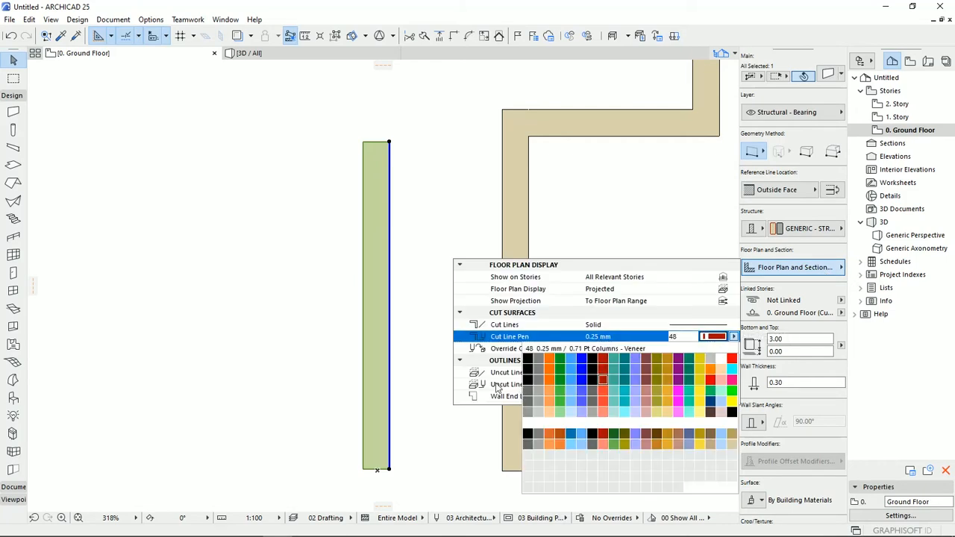
left_click(527, 361)
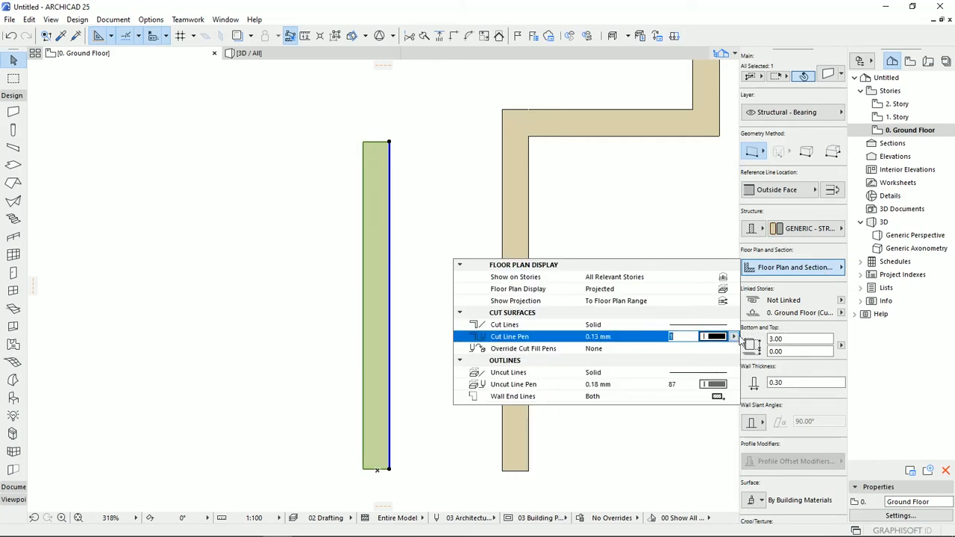
left_click(735, 338)
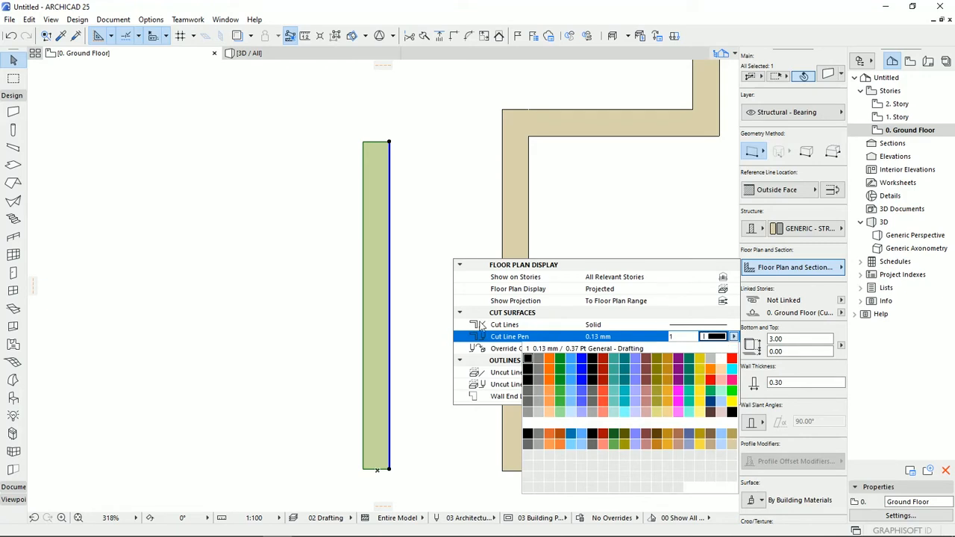
left_click(464, 350)
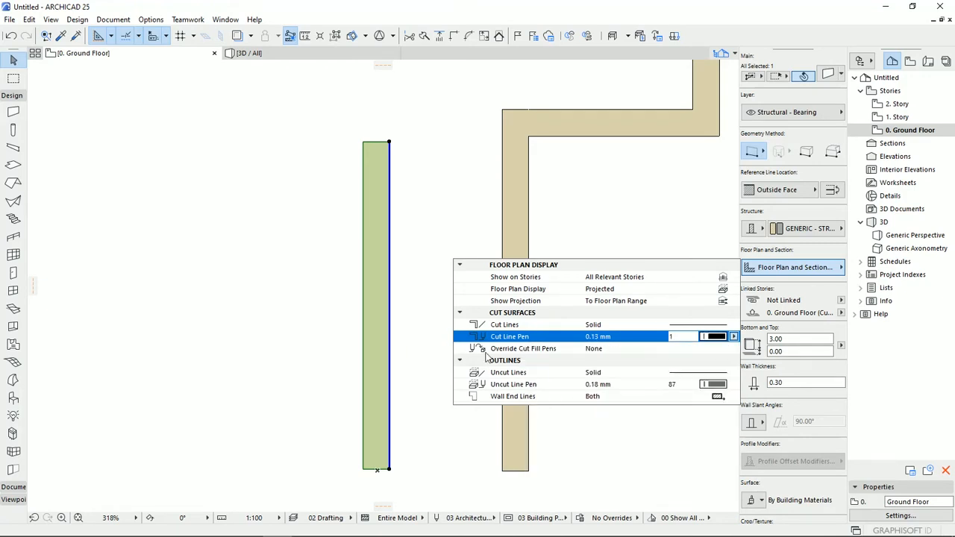
left_click(734, 336)
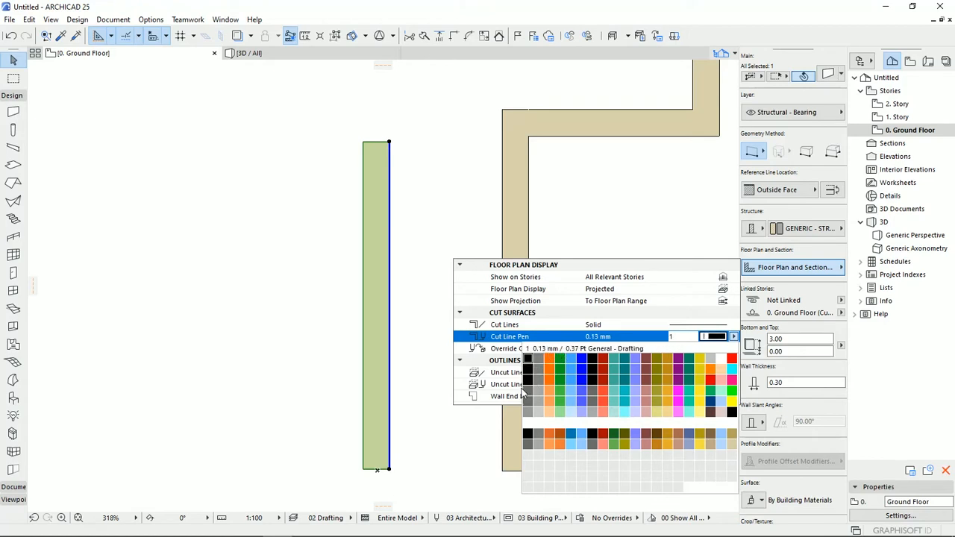
left_click(527, 361)
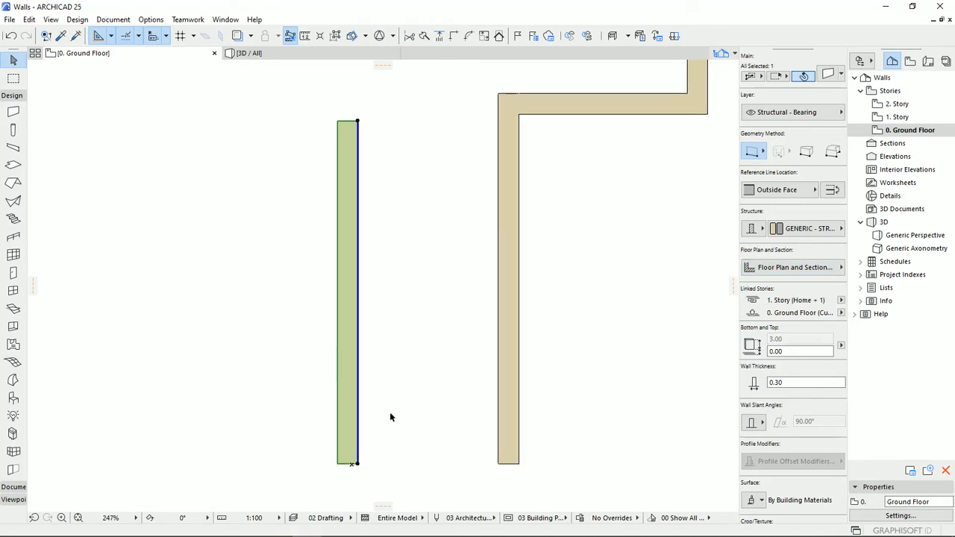
- Set the straight wall's Override Cut Fill Pens option to Both and deselect the wall
left_click(793, 267)
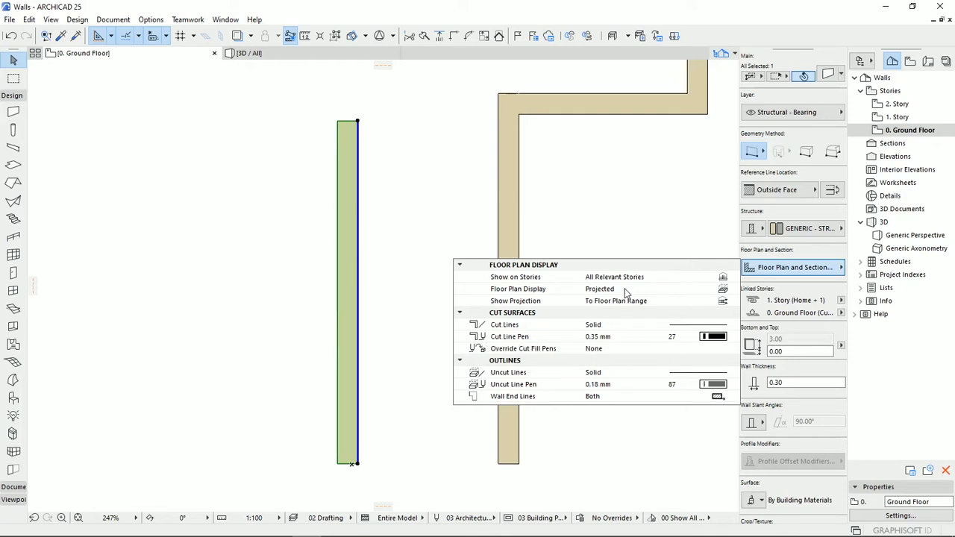
left_click(734, 350)
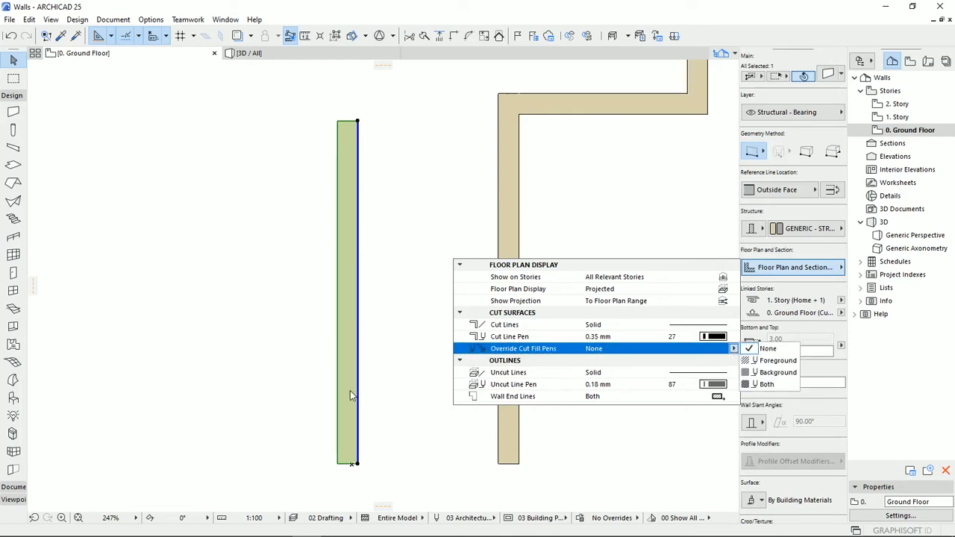
left_click(766, 385)
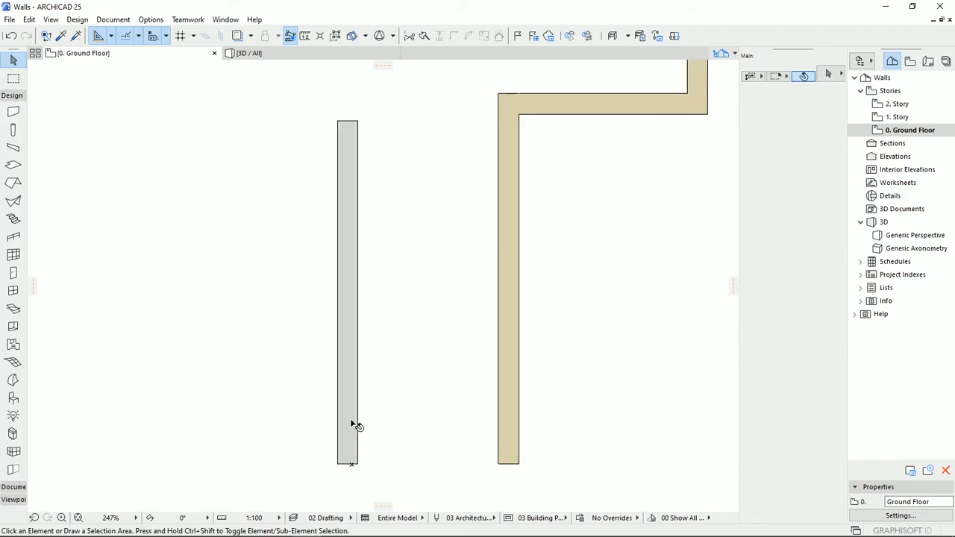
left_click(366, 396)
- Set the straight wall's cut fill foreground pen to orange pen 3 and its cut fill background pen to black pen 1
left_click(345, 405)
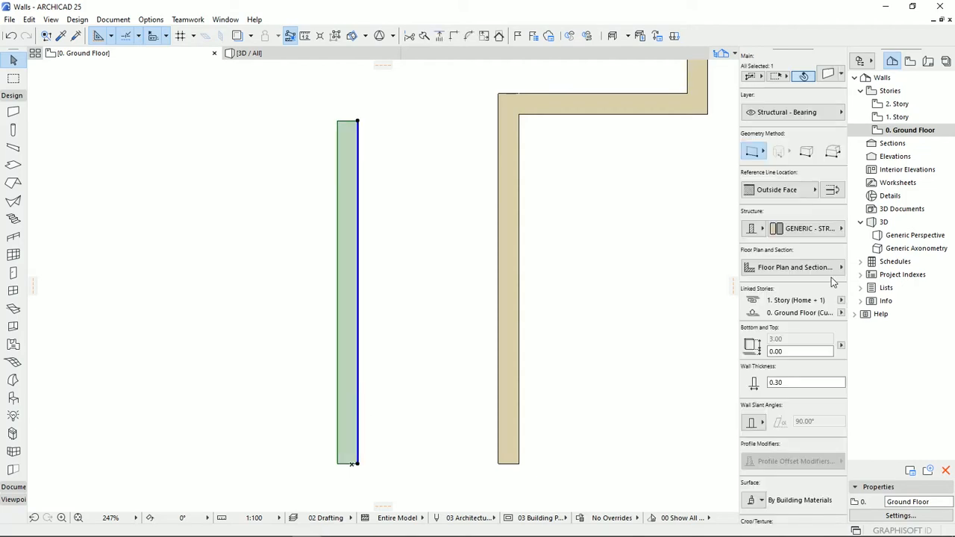
left_click(839, 272)
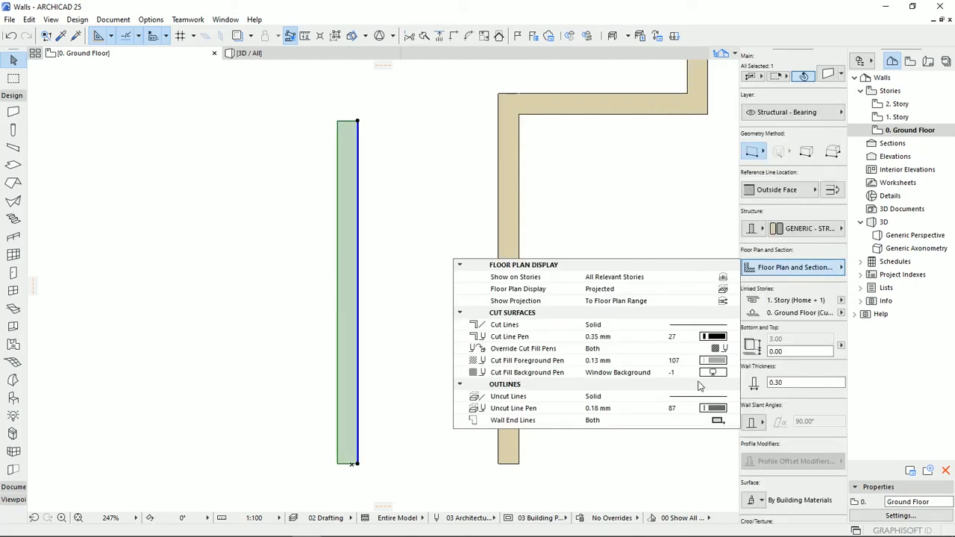
left_click(716, 364)
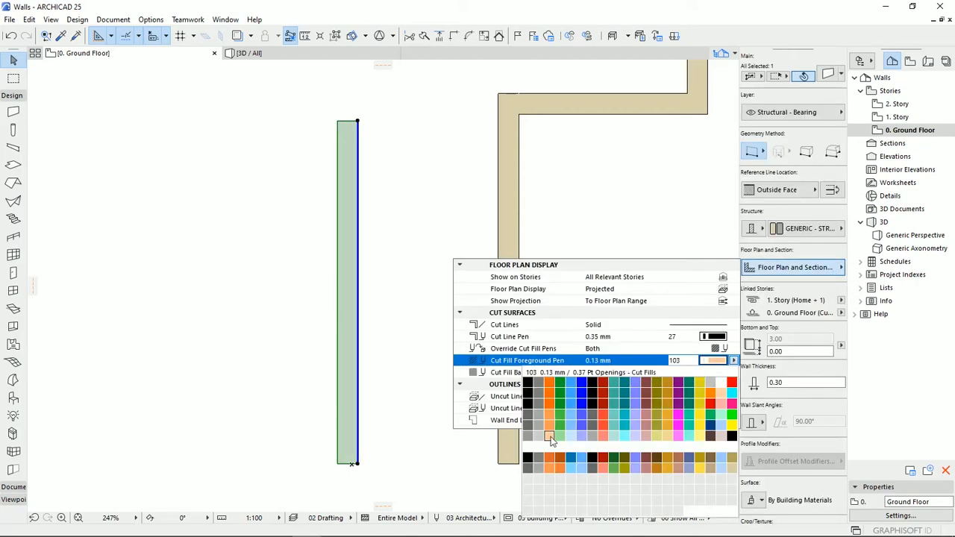
left_click(552, 386)
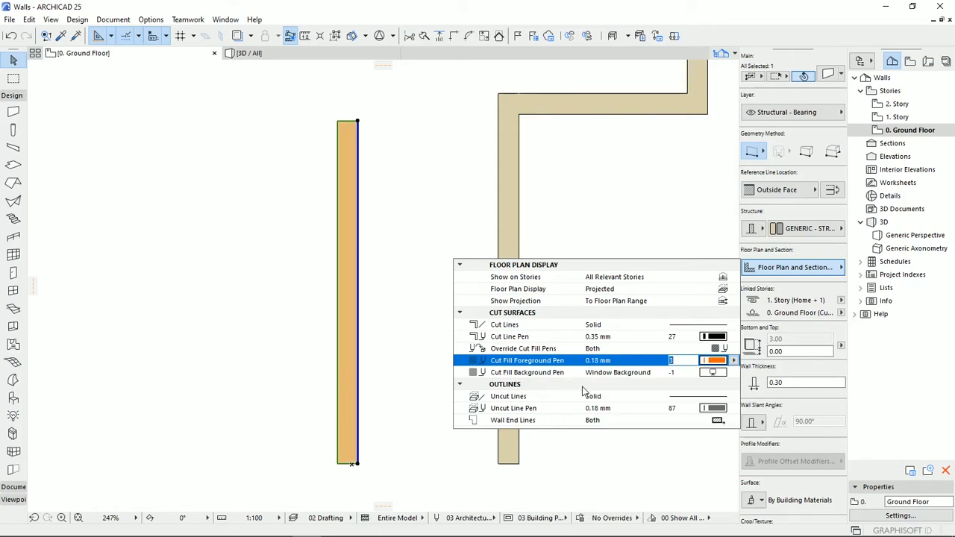
left_click(713, 372)
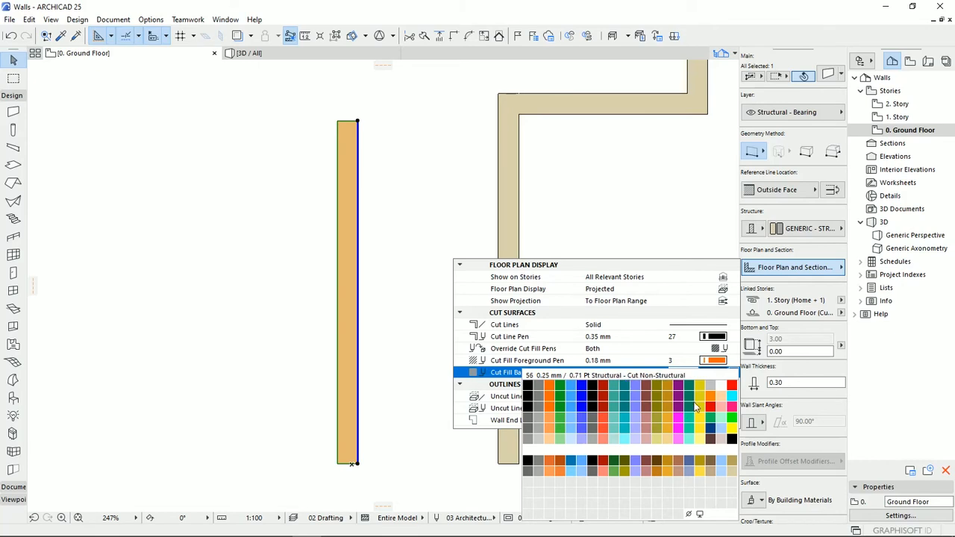
left_click(527, 385)
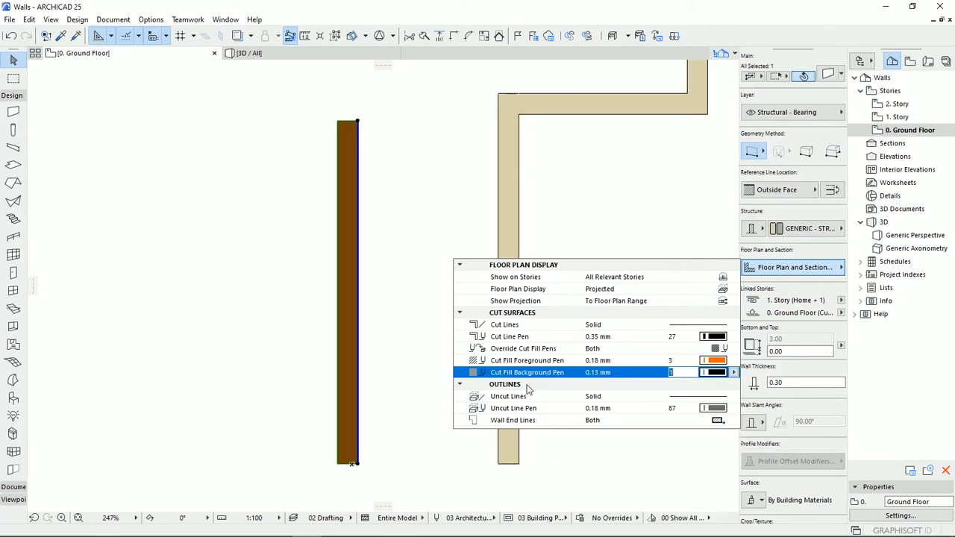
left_click(403, 315)
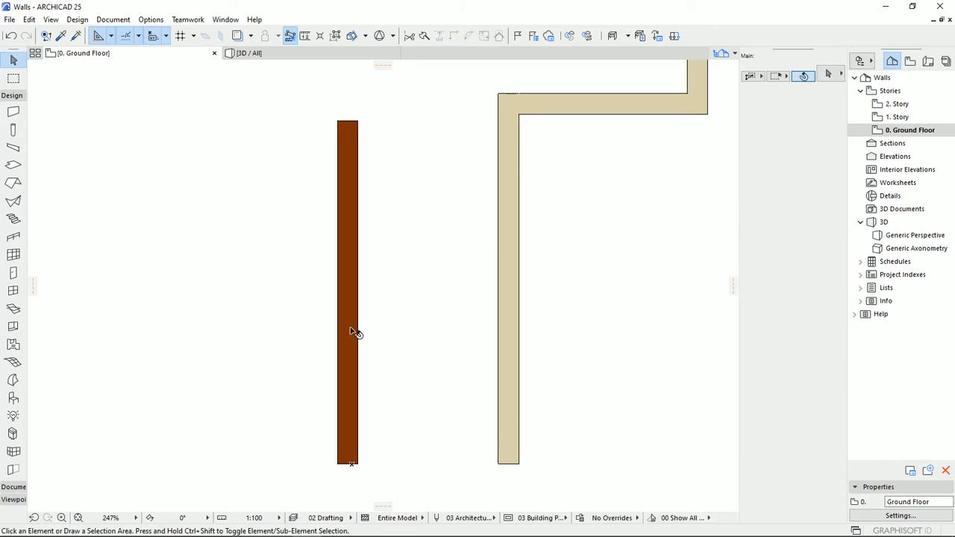
- Reselect the straight wall, try pen 19 as its cut fill background, and set that pen to Window Background
left_click(348, 386)
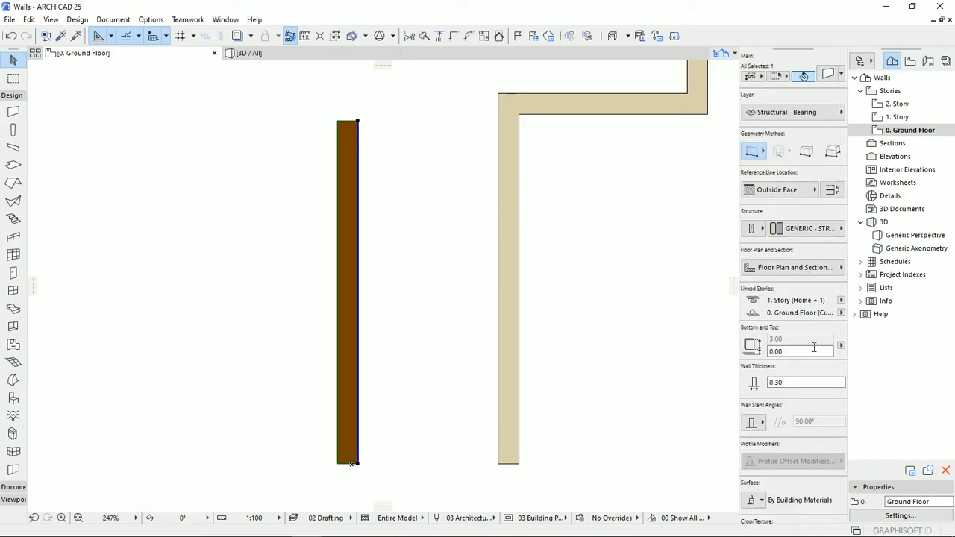
mouse_move(795, 267)
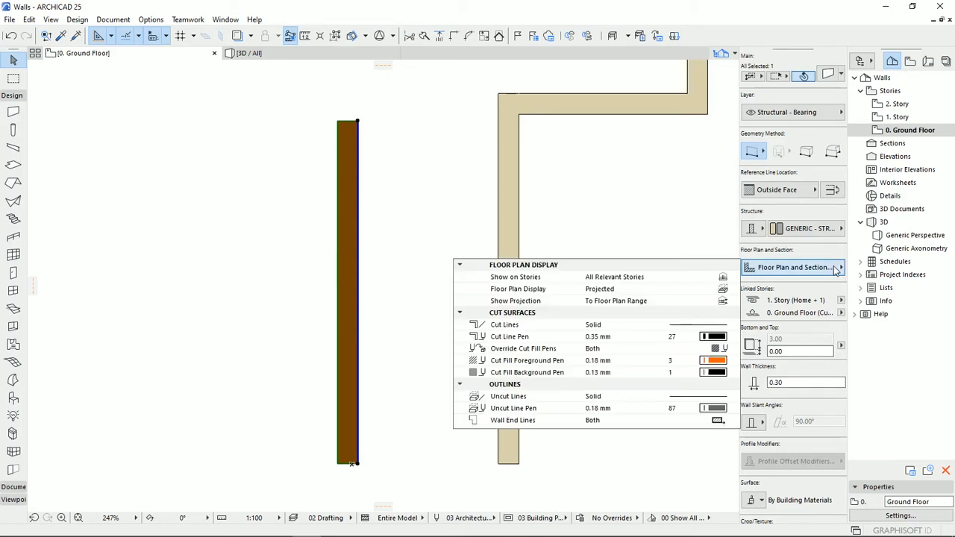
left_click(709, 373)
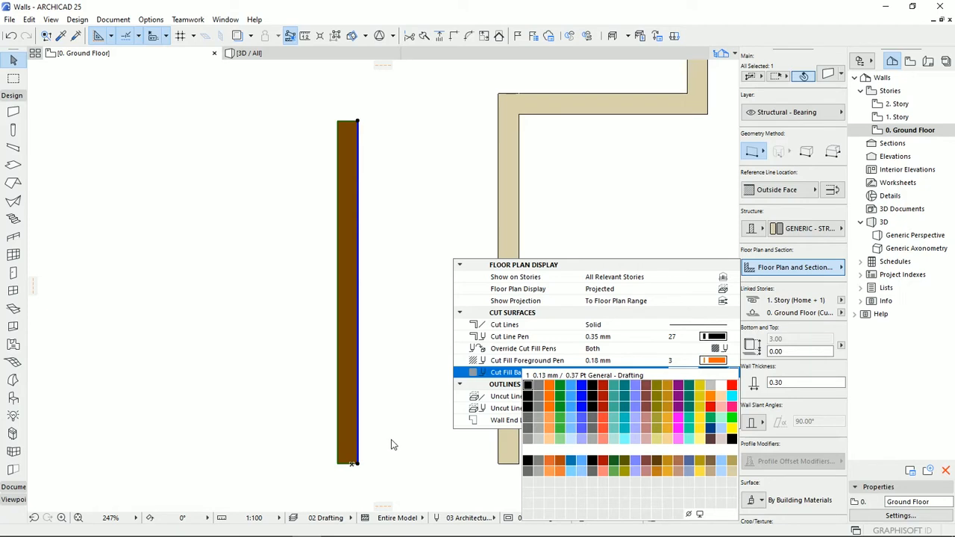
left_click(720, 388)
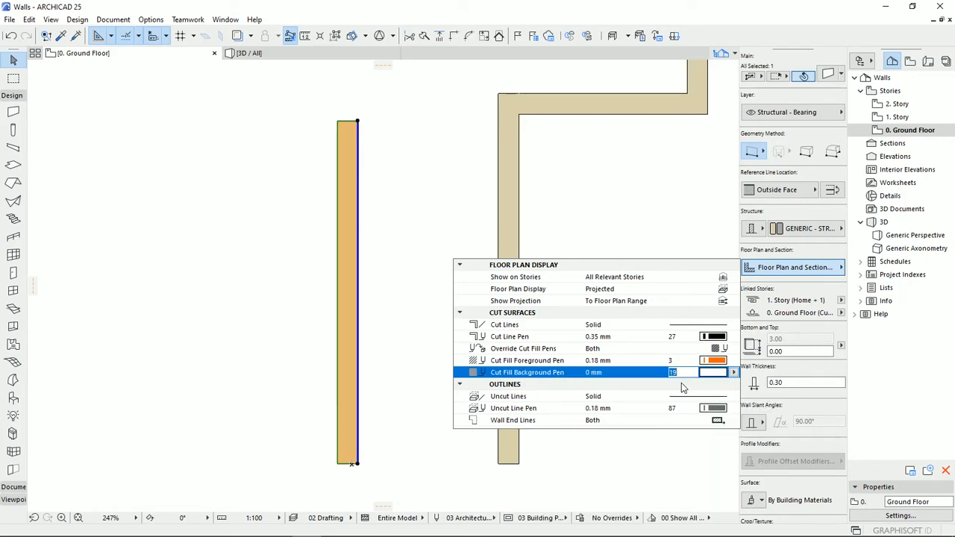
left_click(733, 373)
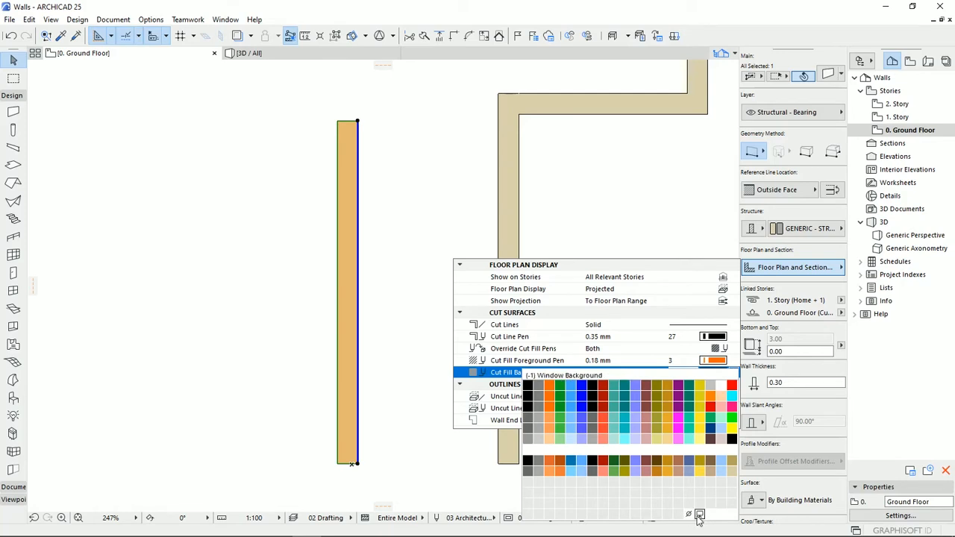
left_click(699, 515)
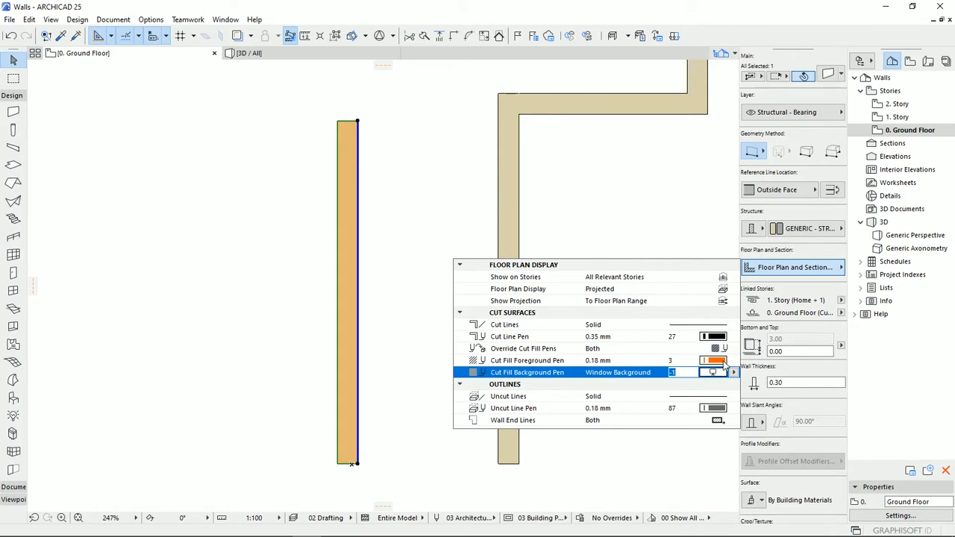
- Set the straight wall's cut fill foreground pen to a light grey pen
left_click(716, 360)
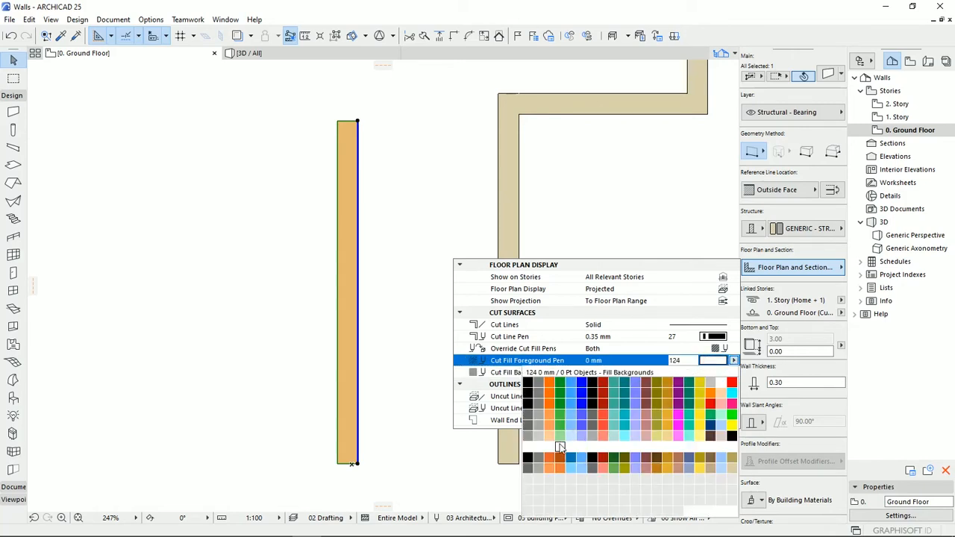
left_click(527, 440)
left_click(382, 446)
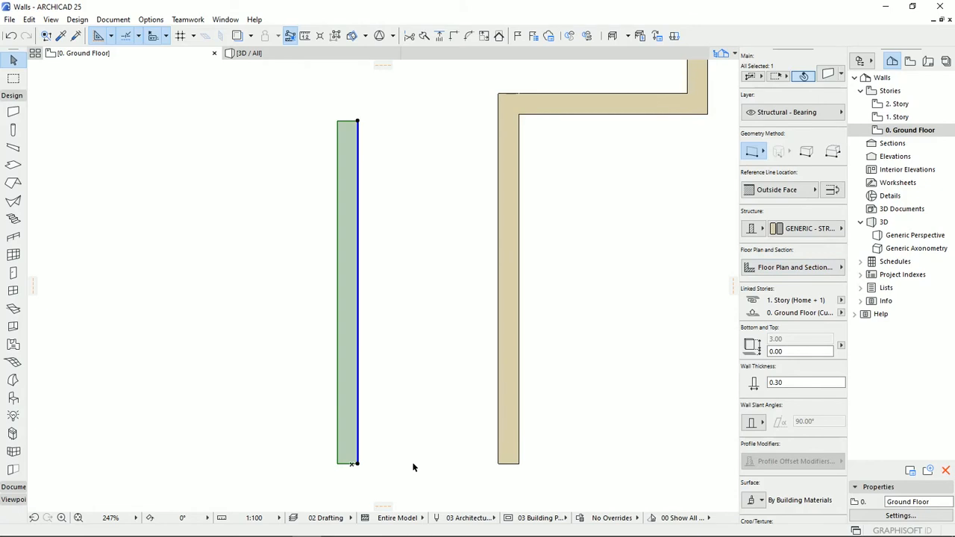
- Reselect the straight wall and set its cut fill foreground pen to orange pen 3
left_click(423, 391)
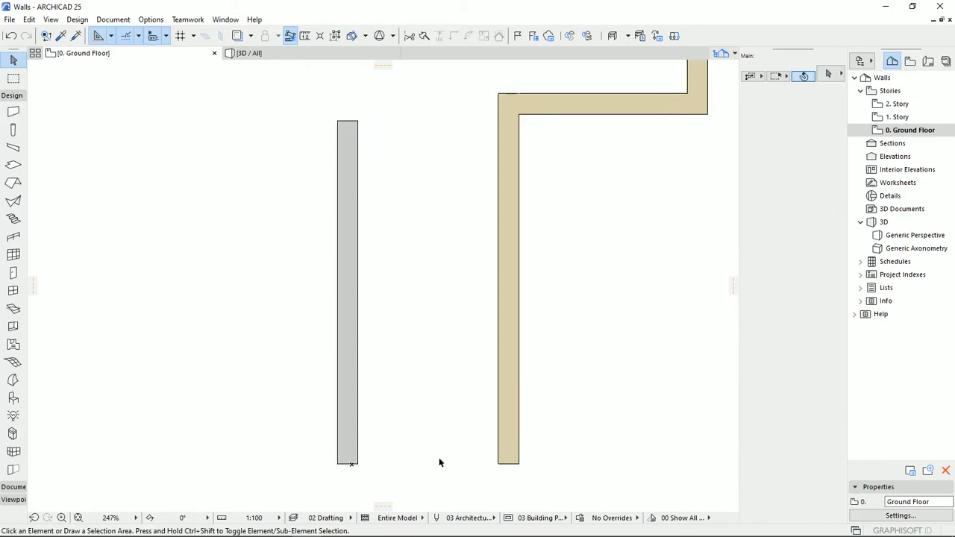
left_click(354, 388)
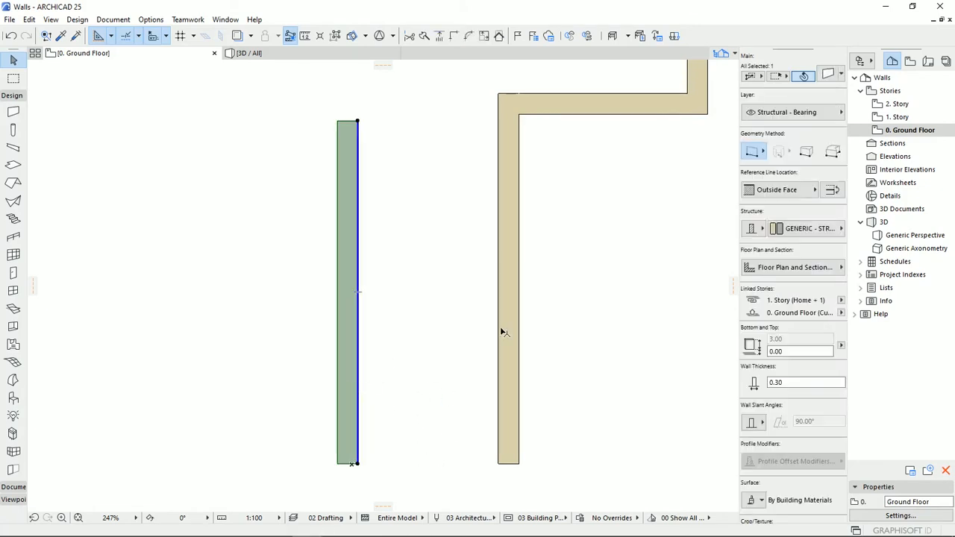
left_click(815, 267)
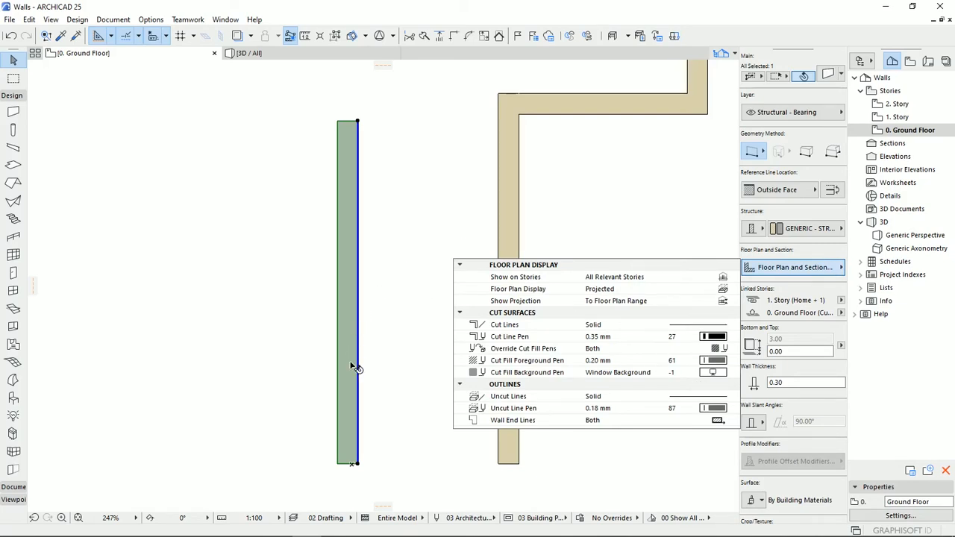
left_click(710, 361)
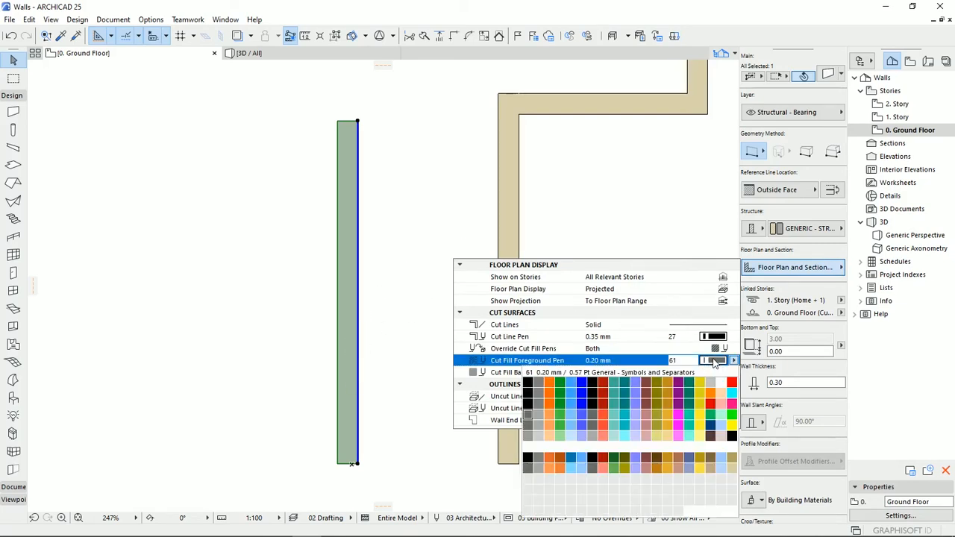
left_click(527, 387)
left_click(428, 391)
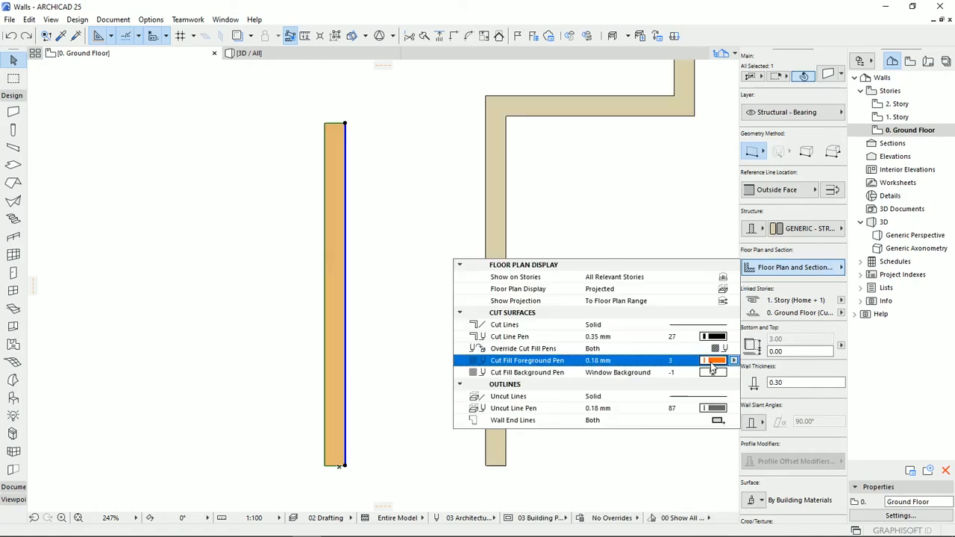
- Set the straight wall's cut fill foreground pen to black pen 41 and its background pen to black pen 1, and deselect the wall
left_click(708, 361)
left_click(538, 399)
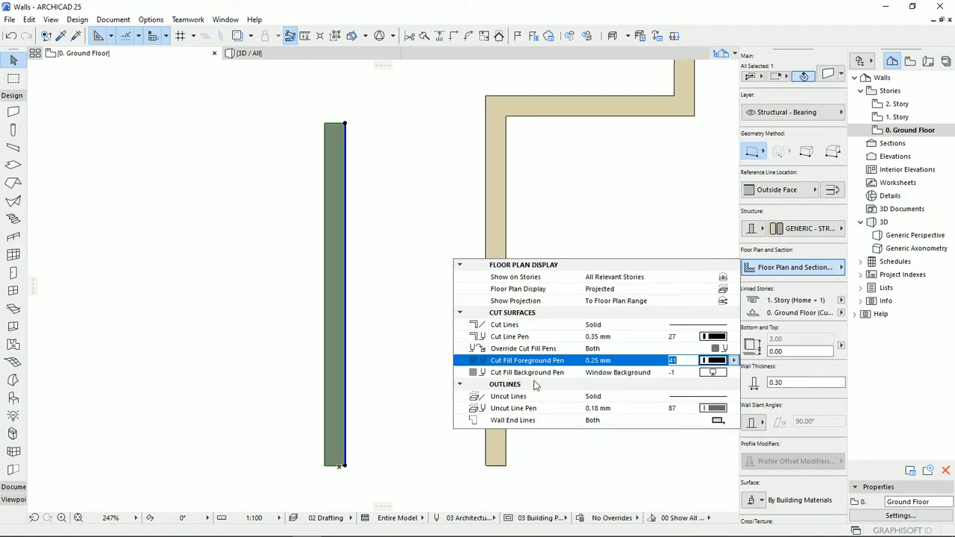
left_click(712, 372)
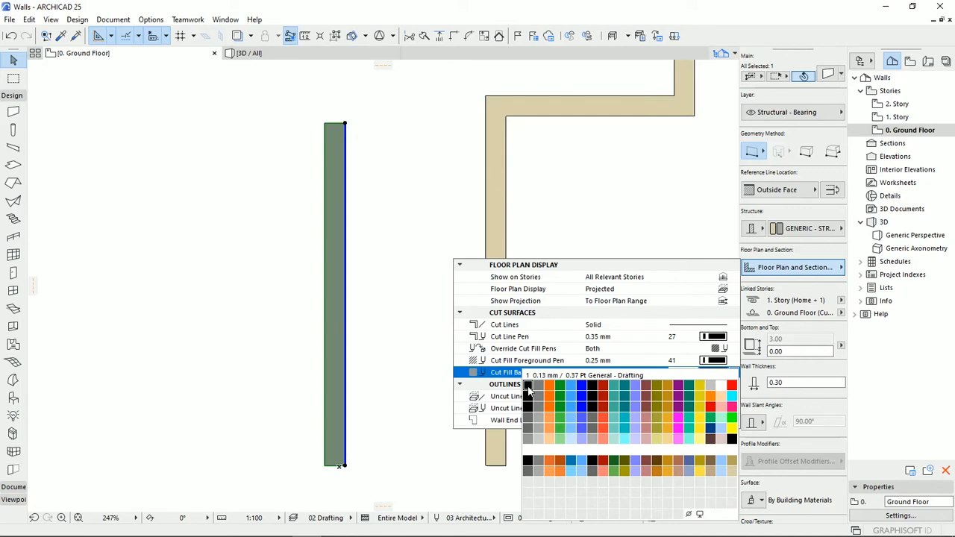
left_click(527, 386)
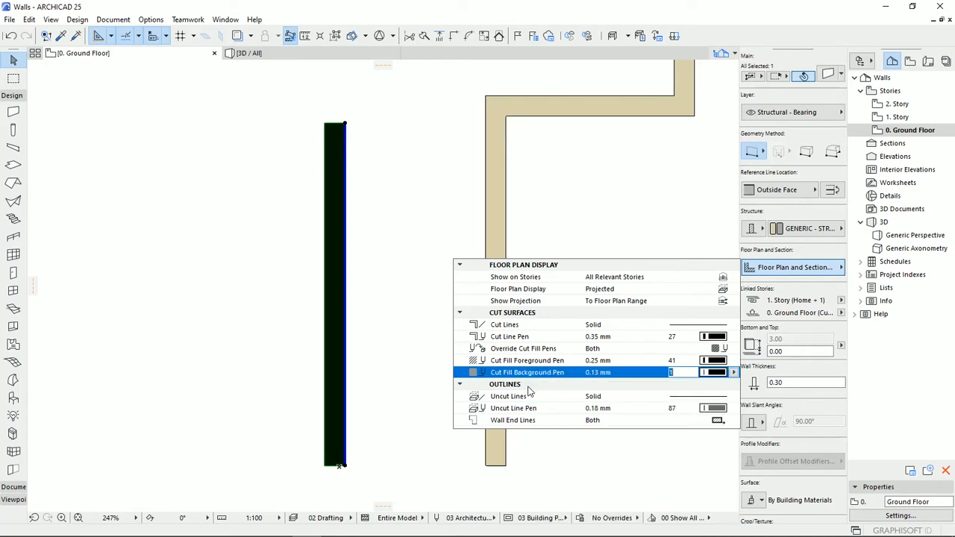
left_click(387, 385)
left_click(385, 400)
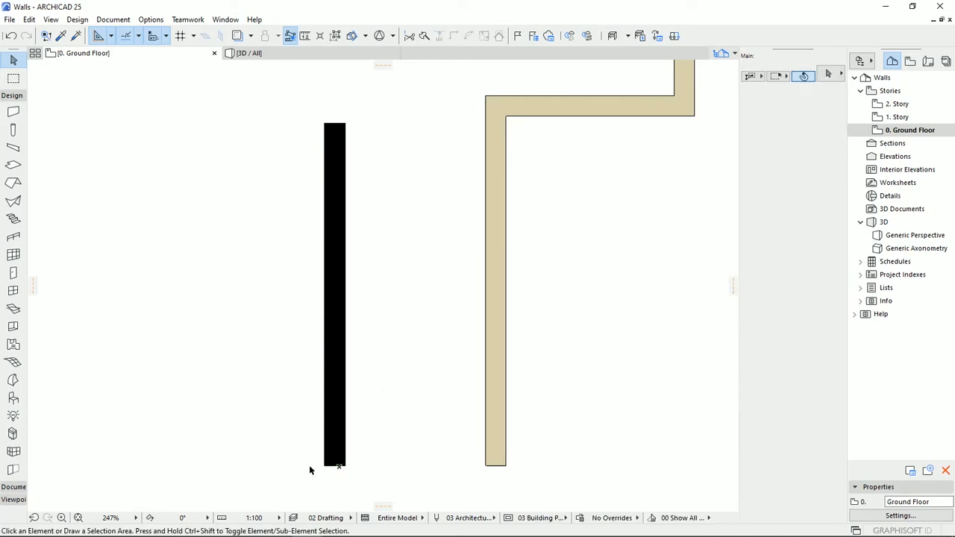
- Undo the straight wall's cut fill pen changes and deselect the wall
scroll(392, 321, "down", 4)
middle_click_drag(395, 317, 402, 329)
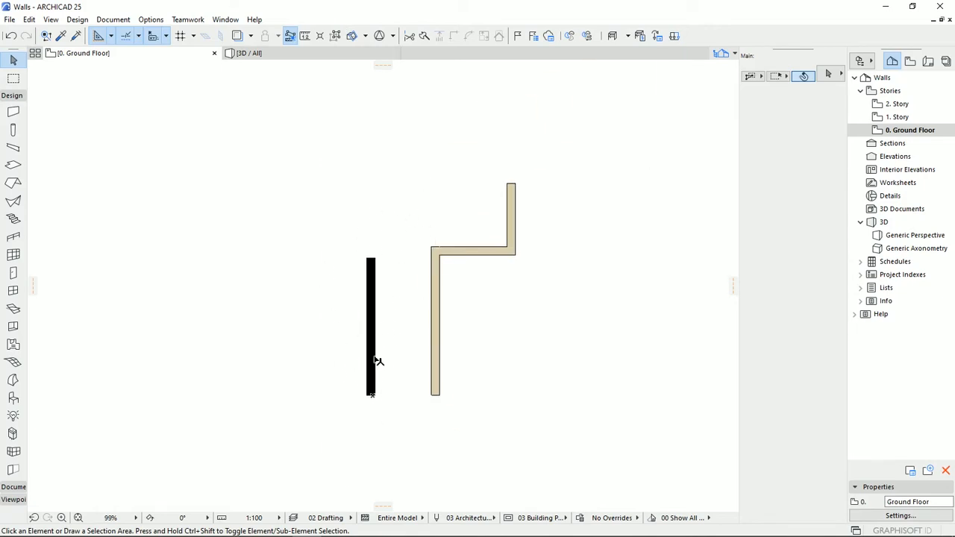
scroll(375, 398, "up", 4)
middle_click_drag(396, 364, 415, 380)
key("ctrl+z")
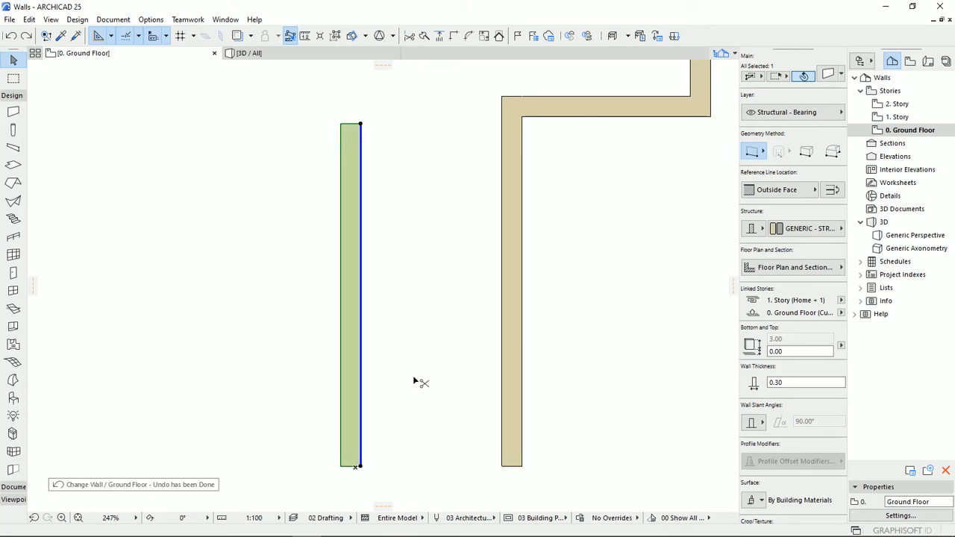
left_click(412, 381)
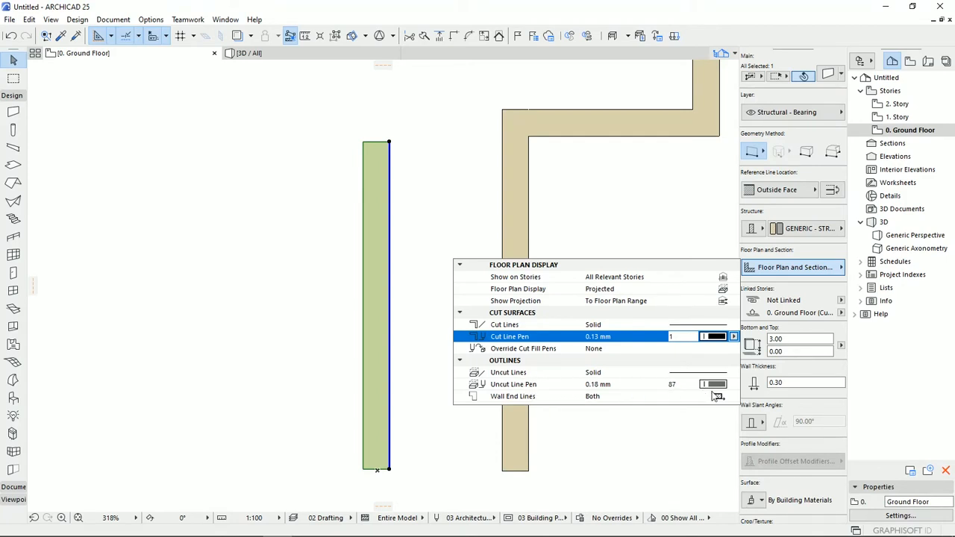
- Set the straight wall's height to 1.00
left_click(429, 321)
left_click(361, 321)
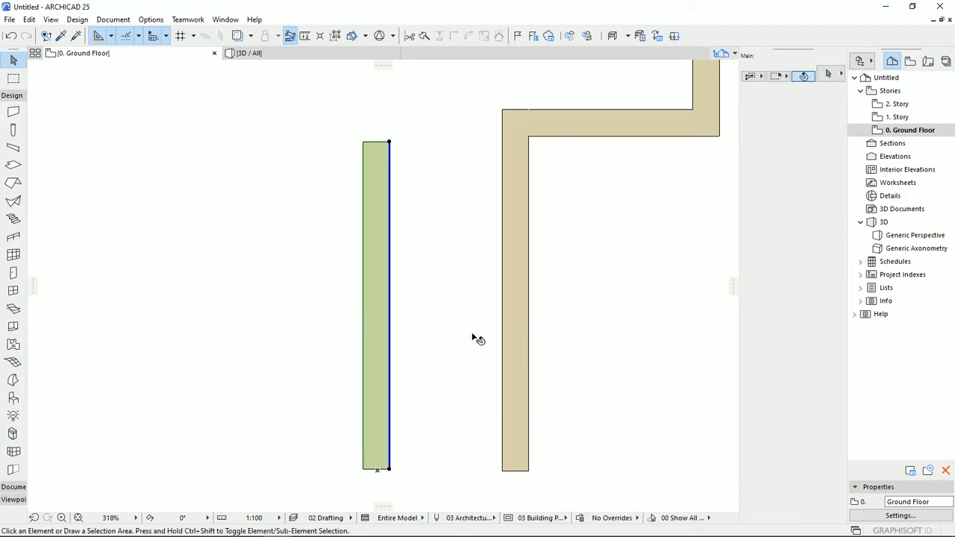
left_click(783, 338)
type("1")
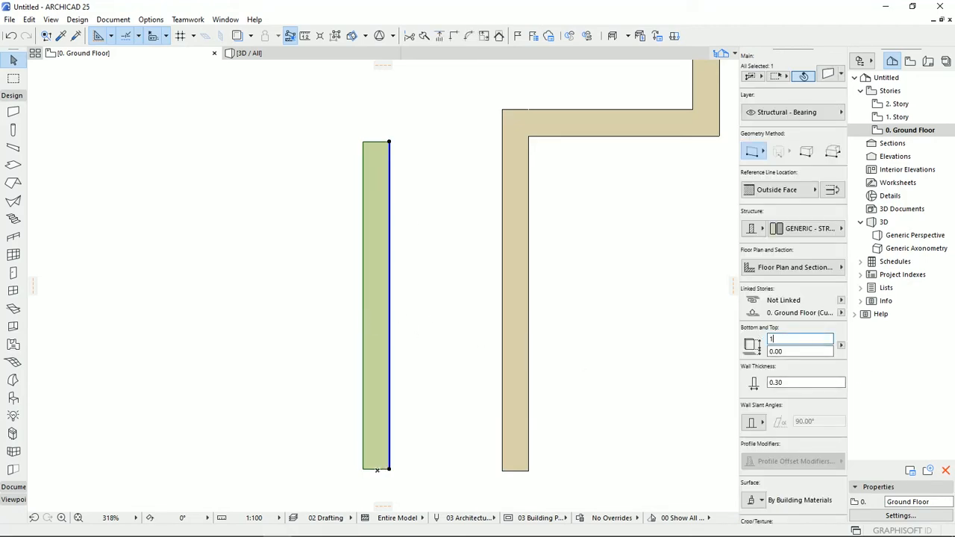
key("Return")
- Set the straight wall's uncut lines to Dashed with turquoise uncut line pen 89, and deselect the wall
left_click(816, 269)
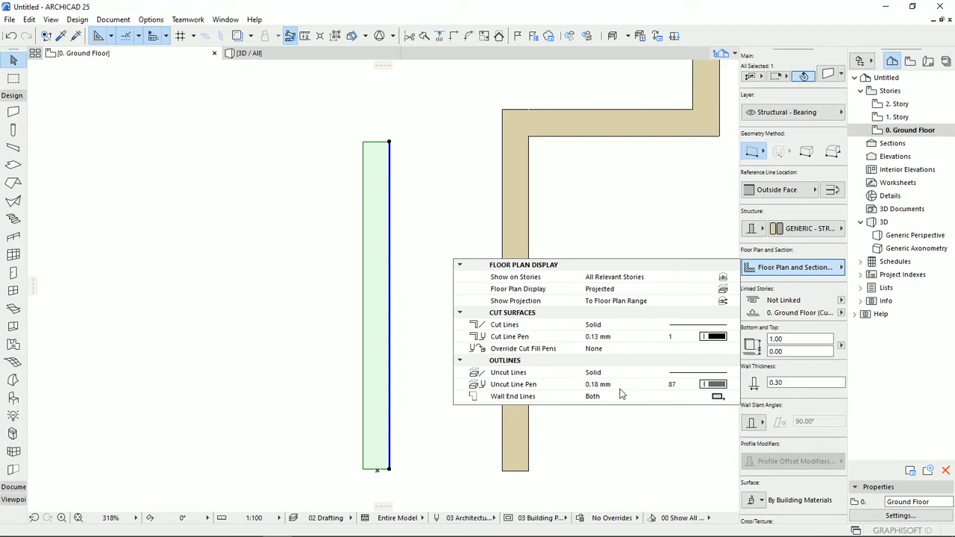
left_click(529, 371)
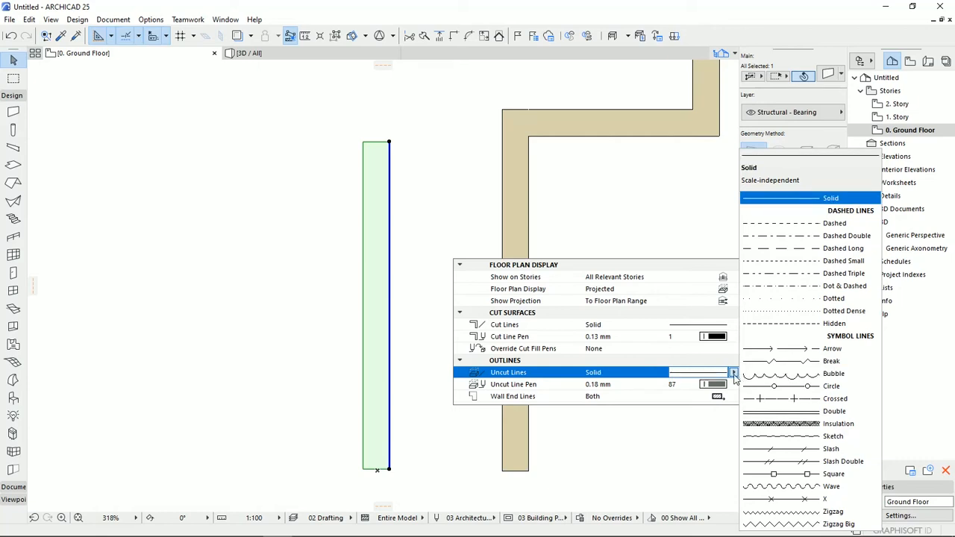
left_click(812, 224)
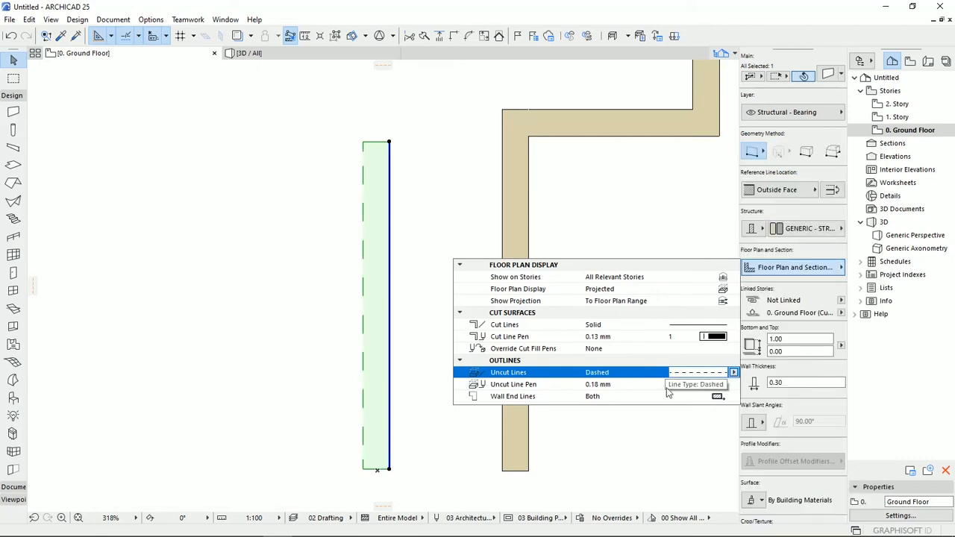
left_click(714, 385)
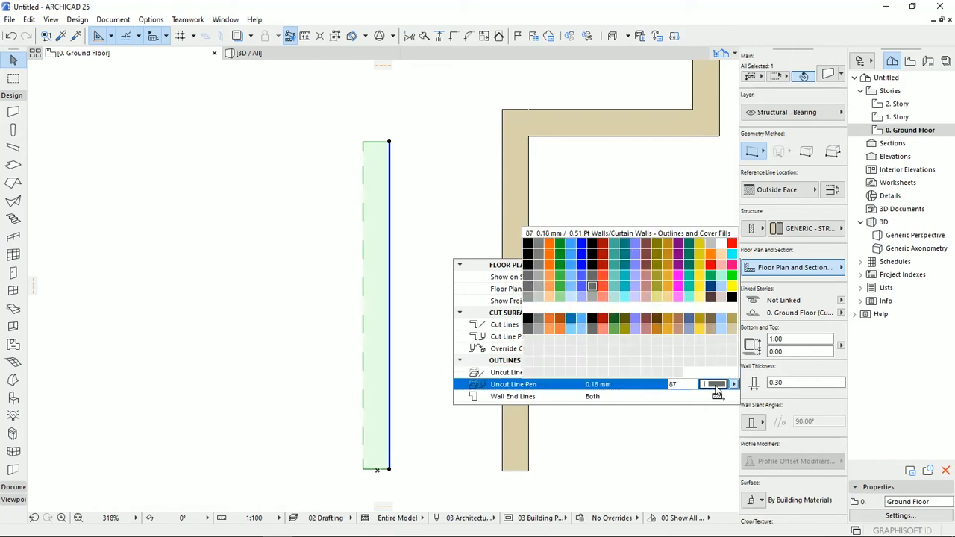
left_click(616, 288)
left_click(644, 446)
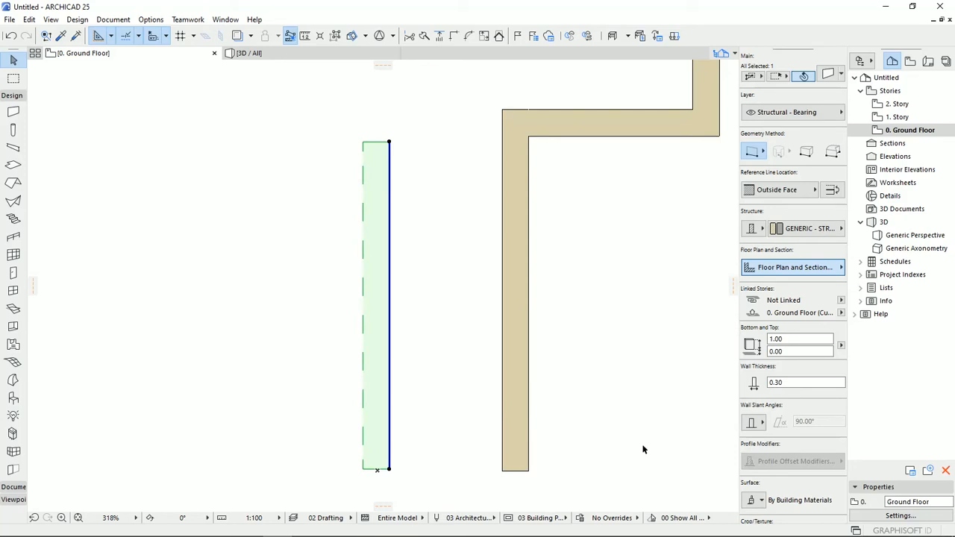
- Set the straight wall's height back to 3.00 and deselect the wall
left_click(368, 375)
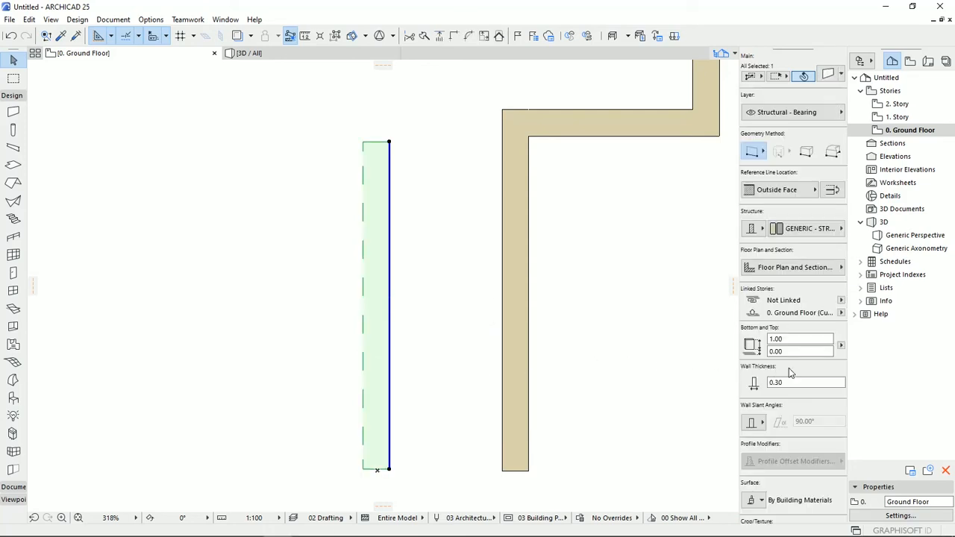
left_click(794, 339)
type("3")
key("Return")
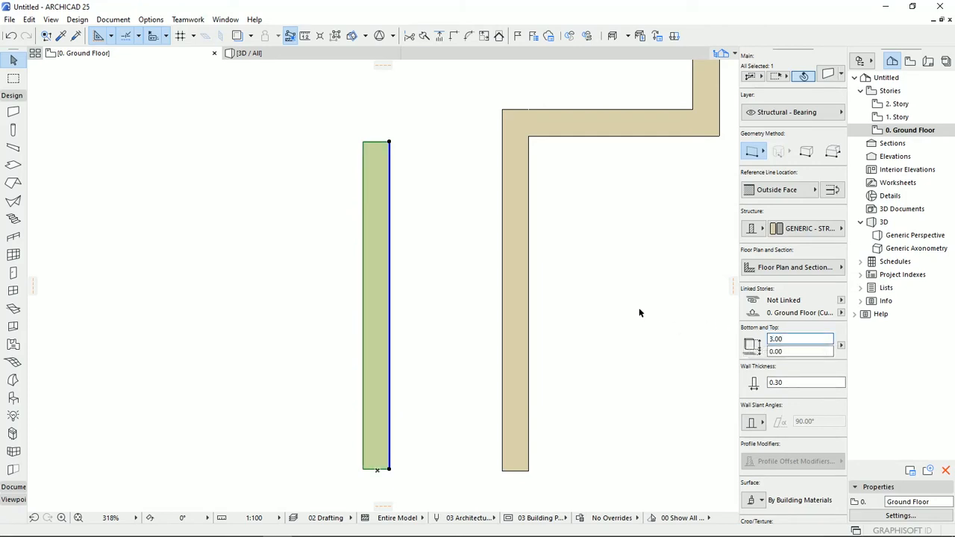
key("Escape")
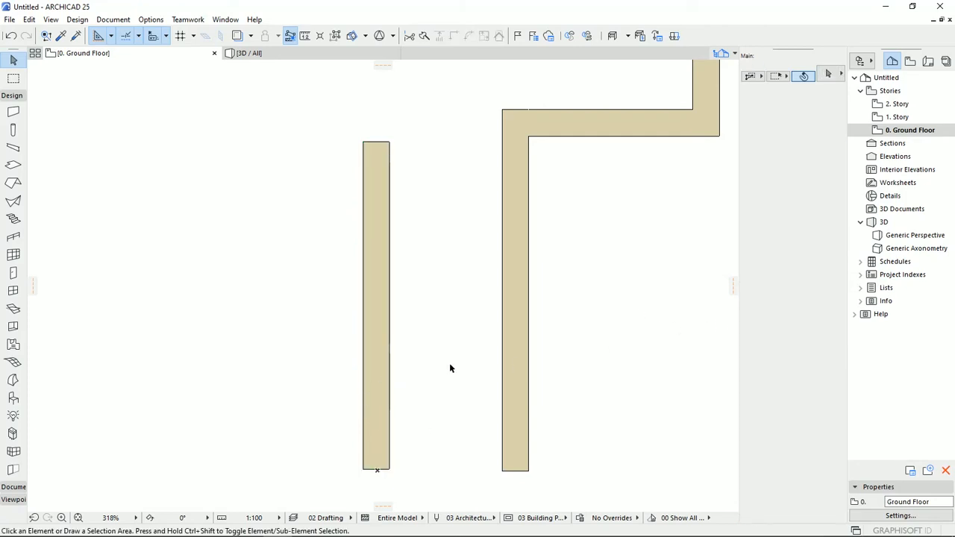
- Set the straight wall's uncut lines to Solid with grey uncut line pen 61, and deselect the wall
left_click(388, 392)
left_click(794, 339)
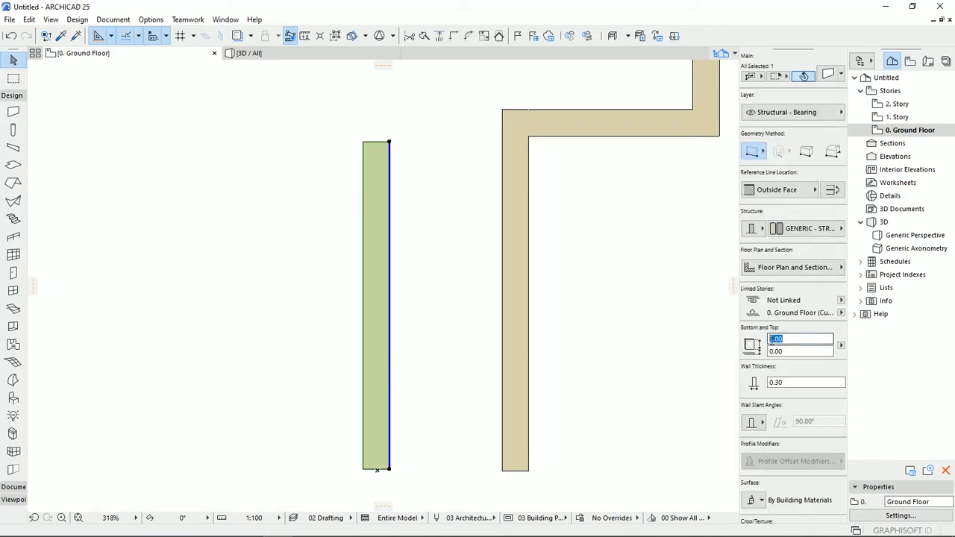
left_click(794, 268)
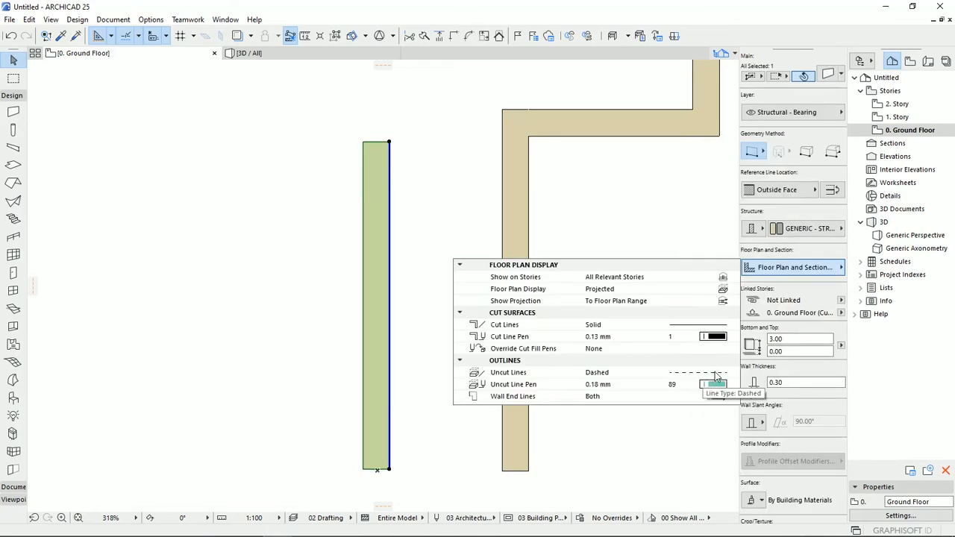
left_click(638, 376)
left_click(778, 199)
left_click(712, 384)
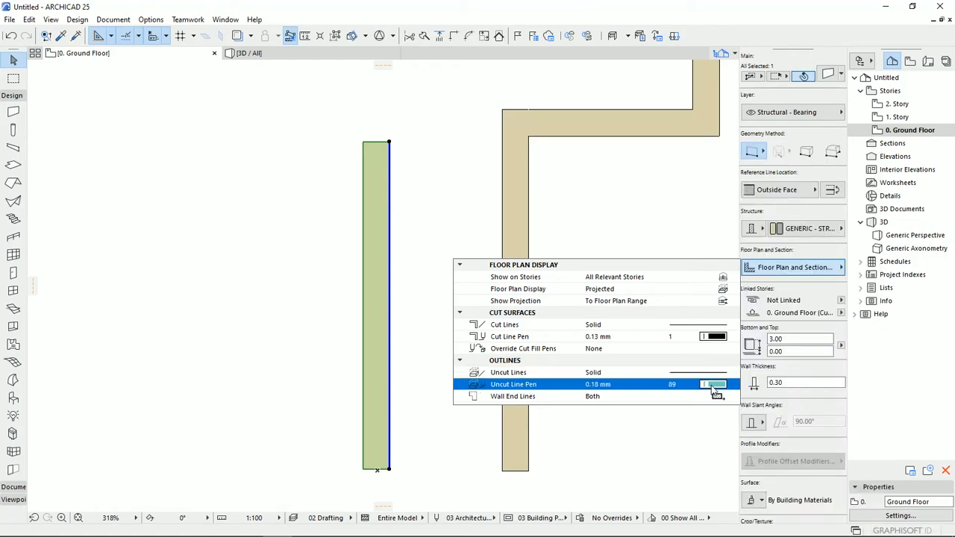
left_click(528, 275)
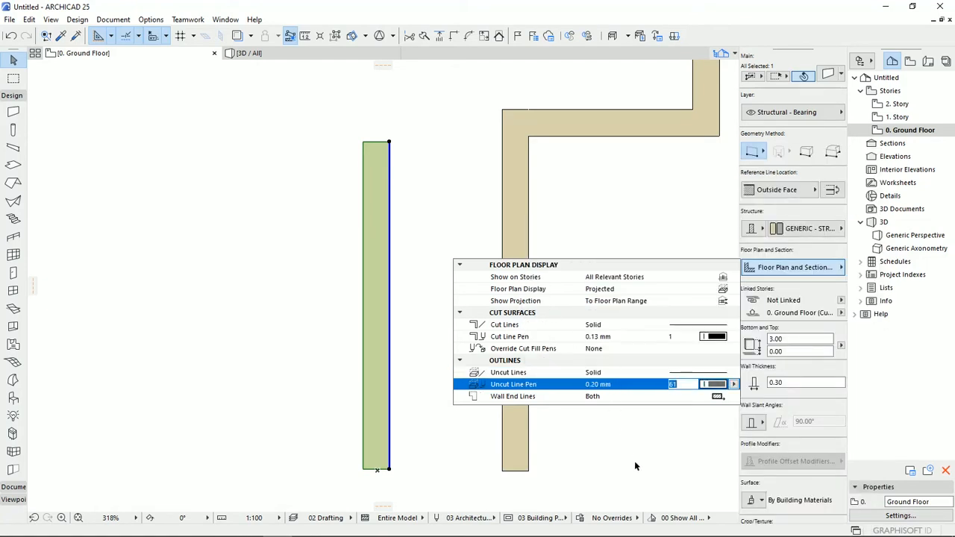
middle_click_drag(409, 331, 270, 419)
key("Escape")
- Examine all the walls on the ground floor plan, briefly selecting the straight wall
scroll(375, 332, "down", 6)
scroll(264, 386, "down", 4)
middle_click_drag(313, 356, 319, 366)
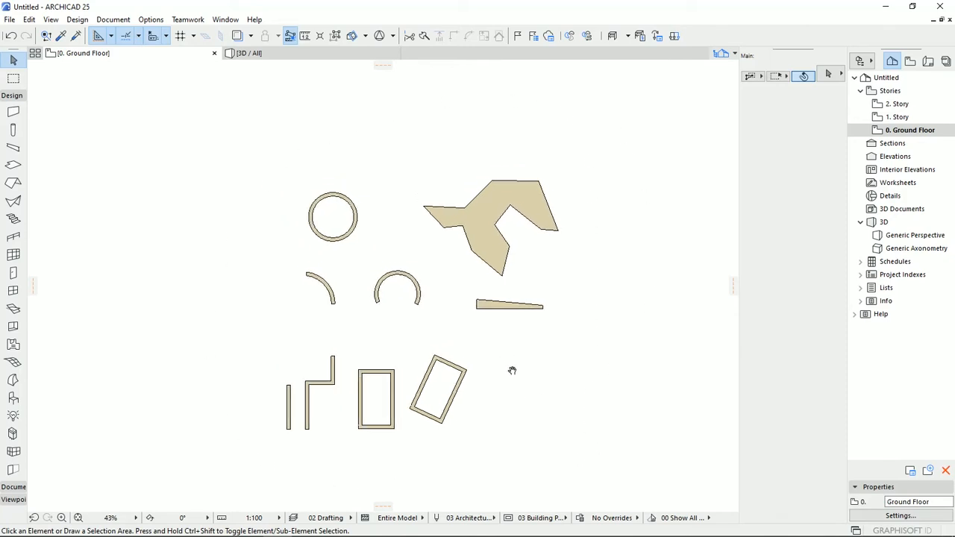
scroll(492, 364, "up", 3)
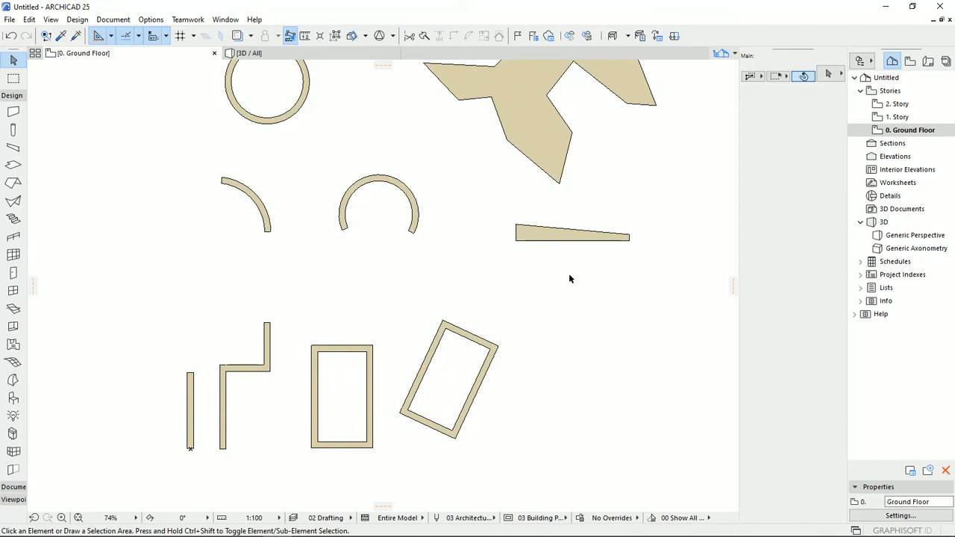
middle_click_drag(567, 277, 626, 262)
left_click(247, 399)
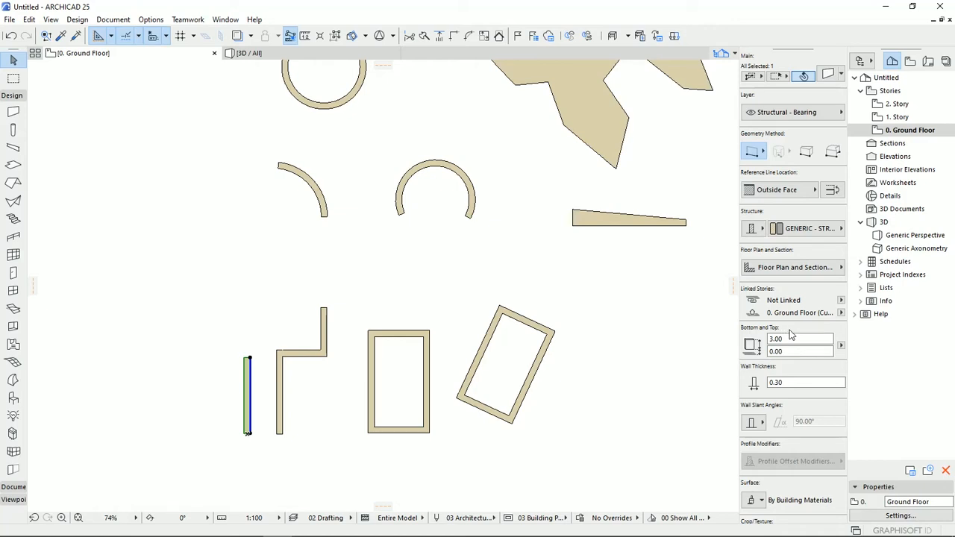
left_click(351, 319)
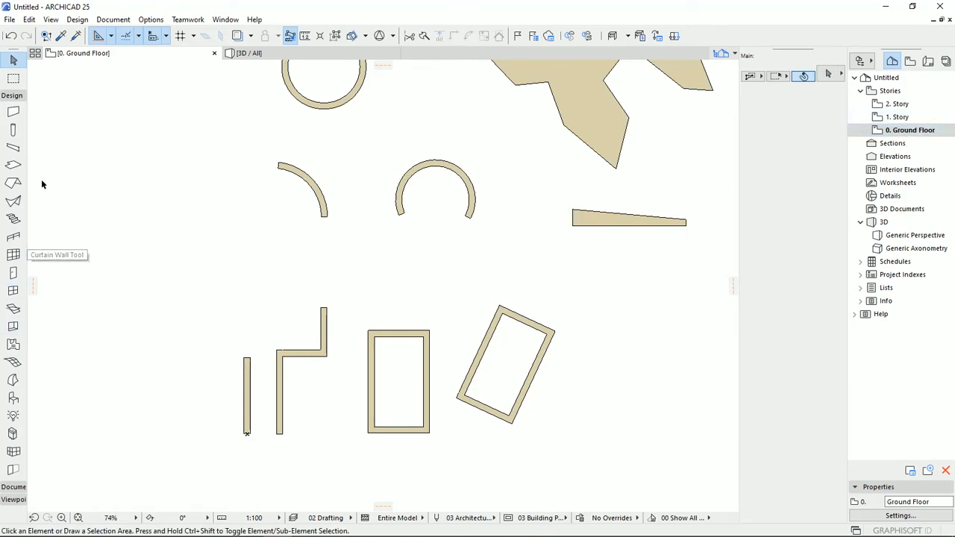
- Place a horizontal section line through the straight, chained and both rectangular walls, looking towards the upper side of the plan
left_click(12, 96)
left_click(13, 109)
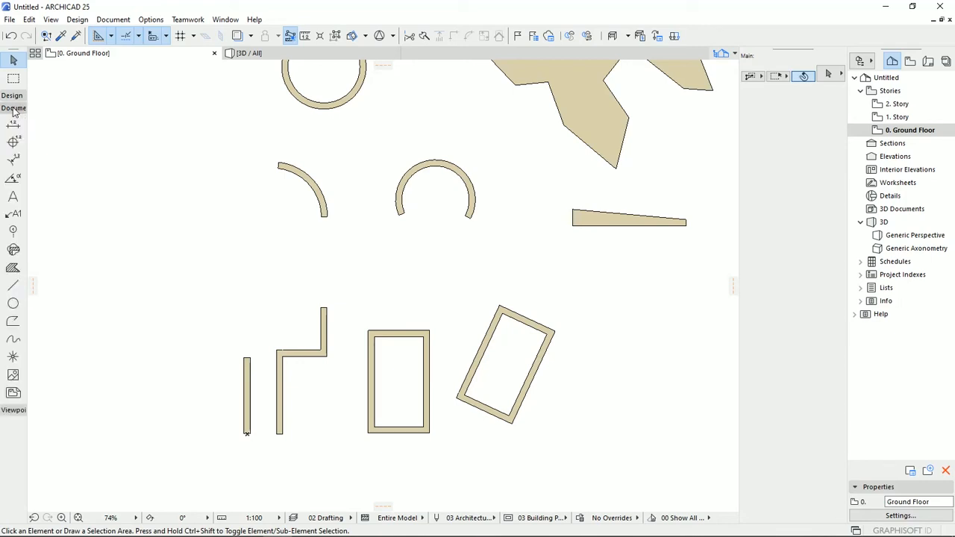
left_click(14, 108)
left_click(14, 120)
left_click(12, 136)
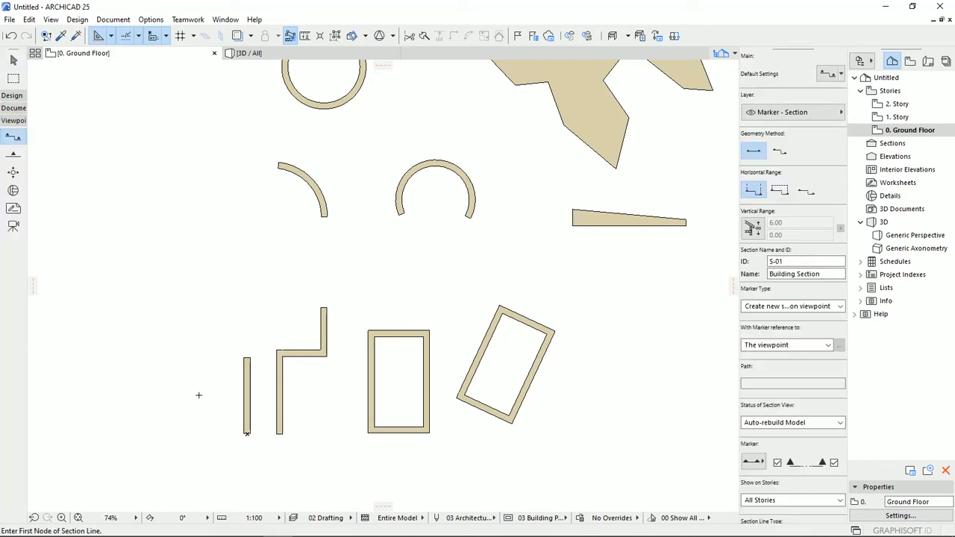
left_click(198, 395)
left_click(609, 394)
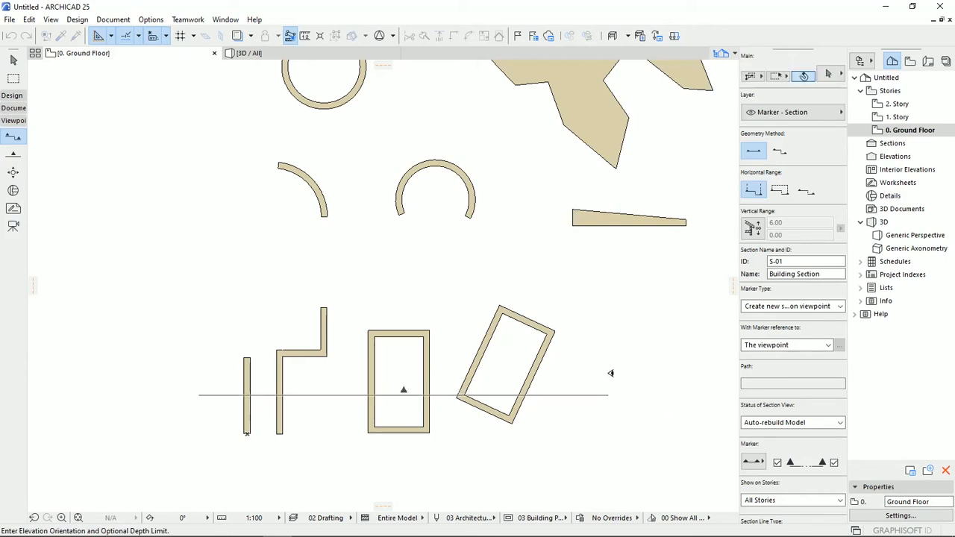
left_click(590, 330)
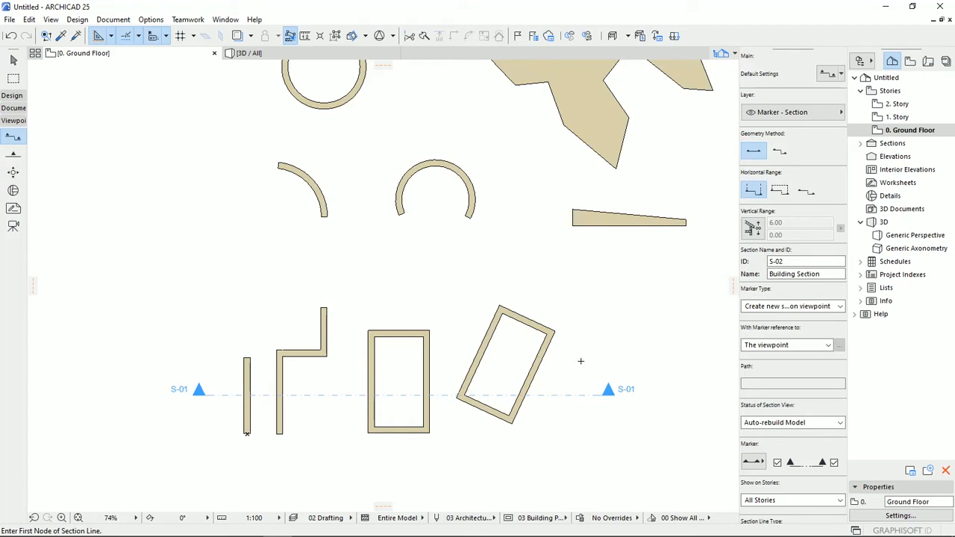
middle_click_drag(517, 410, 525, 395)
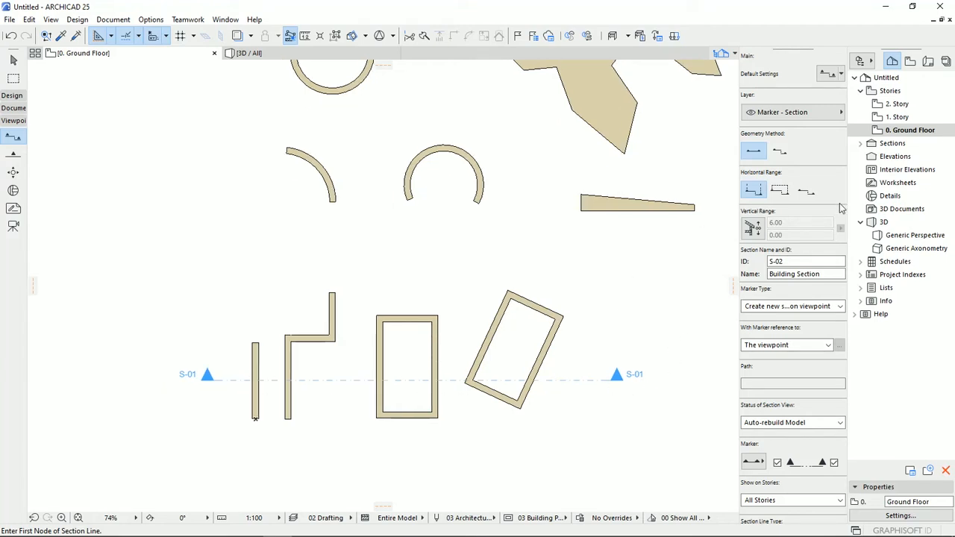
- Open the S-01 building section and examine the story levels beside the cut walls
left_click(860, 142)
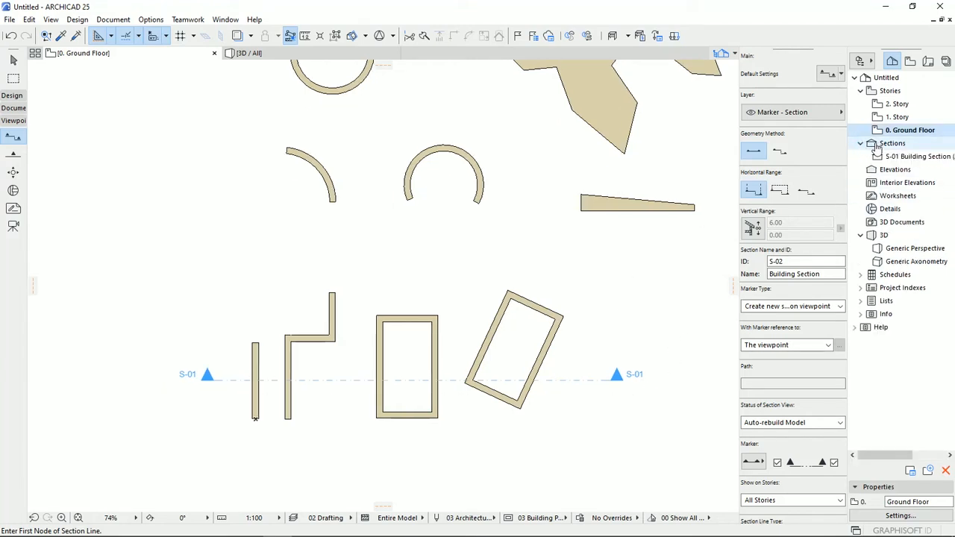
double_click(918, 156)
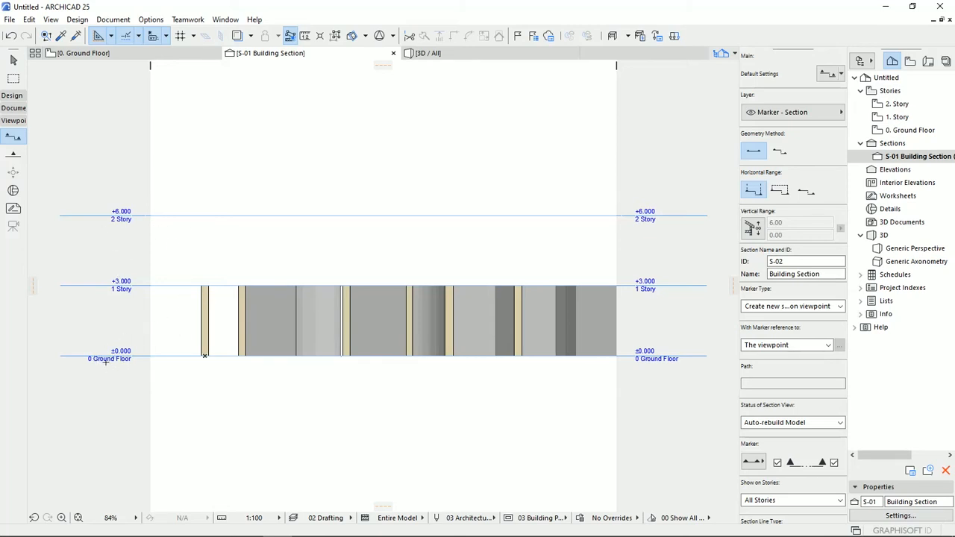
scroll(106, 361, "up", 5)
middle_click_drag(120, 347, 238, 437)
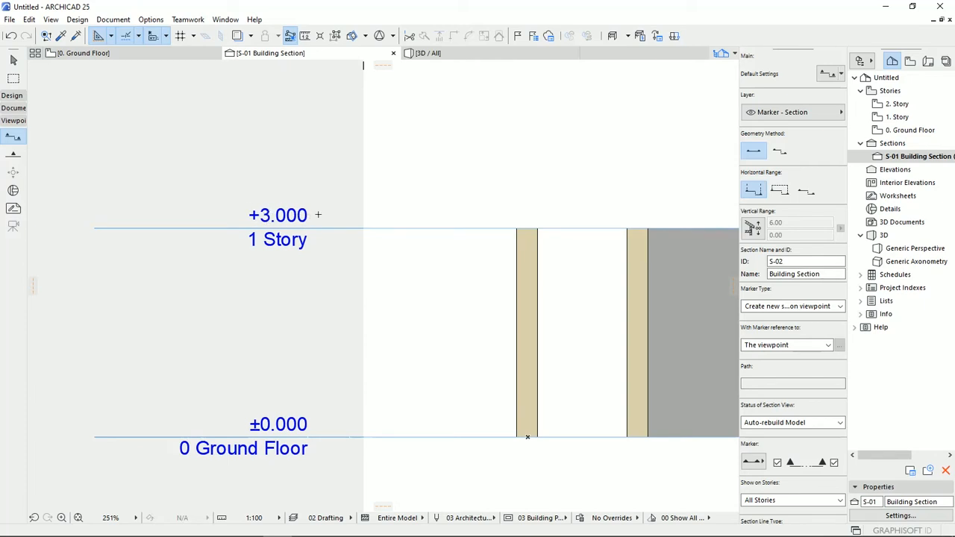
middle_click_drag(316, 145, 325, 337)
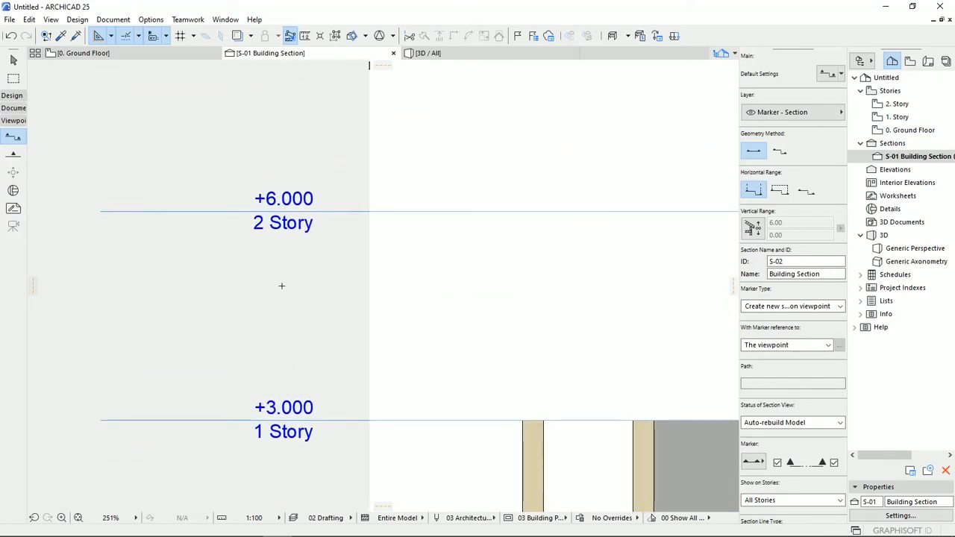
scroll(323, 209, "down", 4)
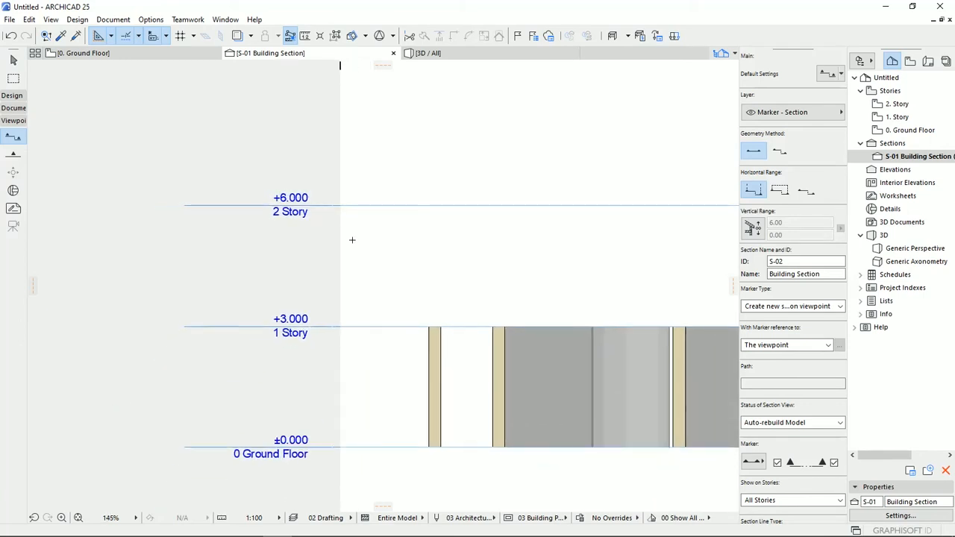
middle_click_drag(318, 229, 355, 210)
scroll(355, 211, "down", 1)
- Select the straight wall in the section and link its top to 1. Story (Home + 1)
key("Escape")
left_click(416, 312)
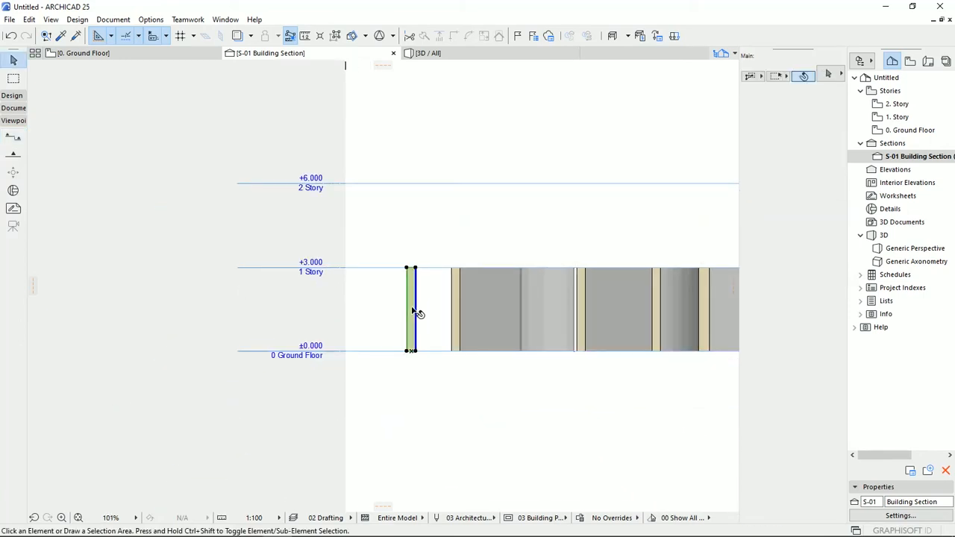
scroll(417, 313, "up", 4)
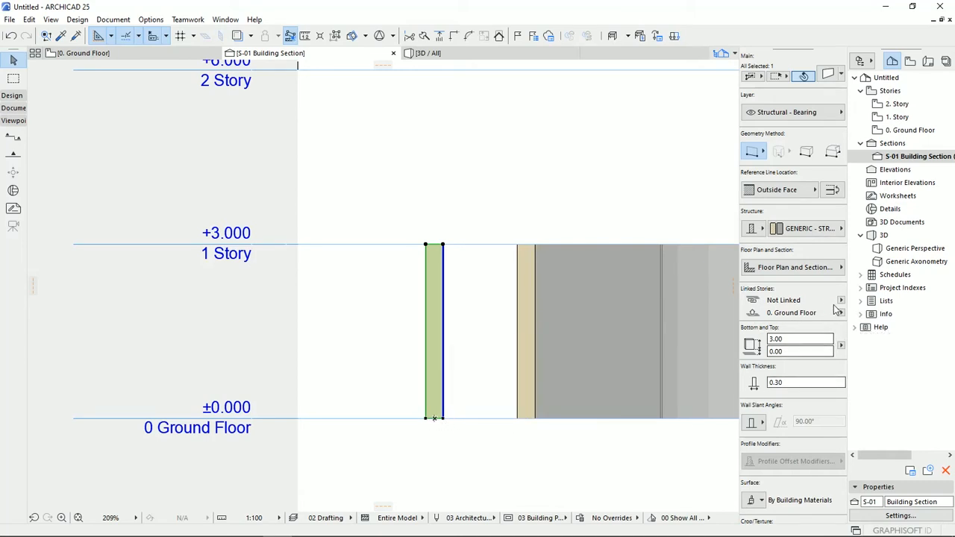
left_click(840, 301)
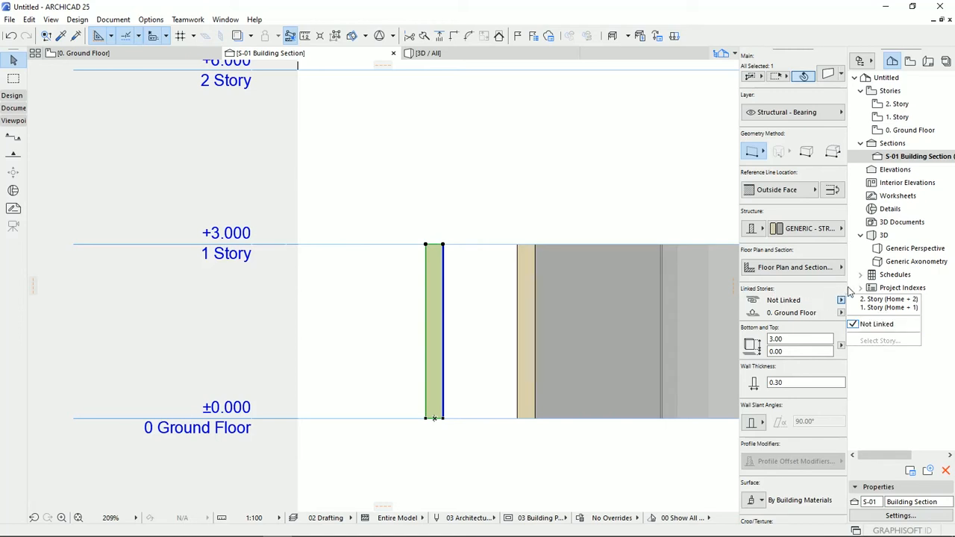
left_click(889, 307)
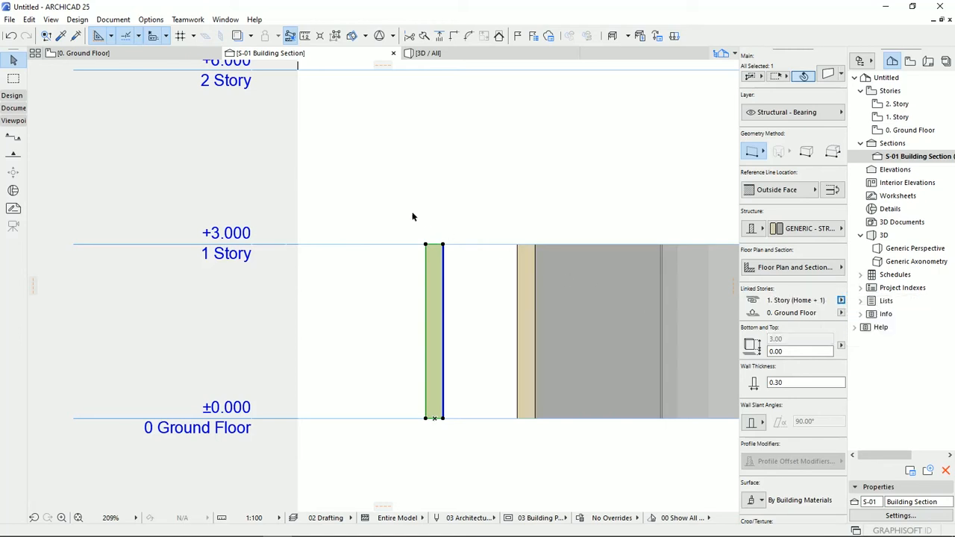
- Set the Ground Floor's height to next to 5 in the story settings and deselect the wall
right_click(899, 130)
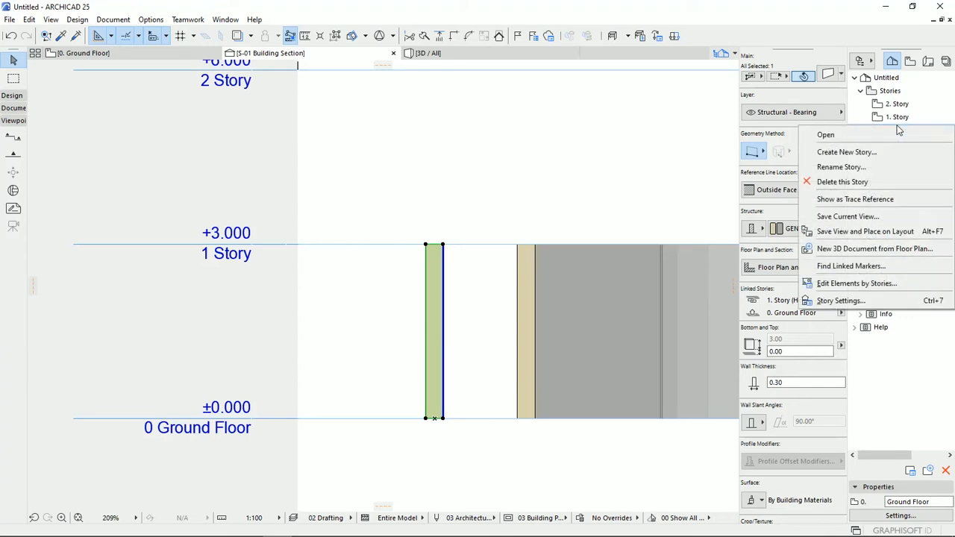
left_click(837, 300)
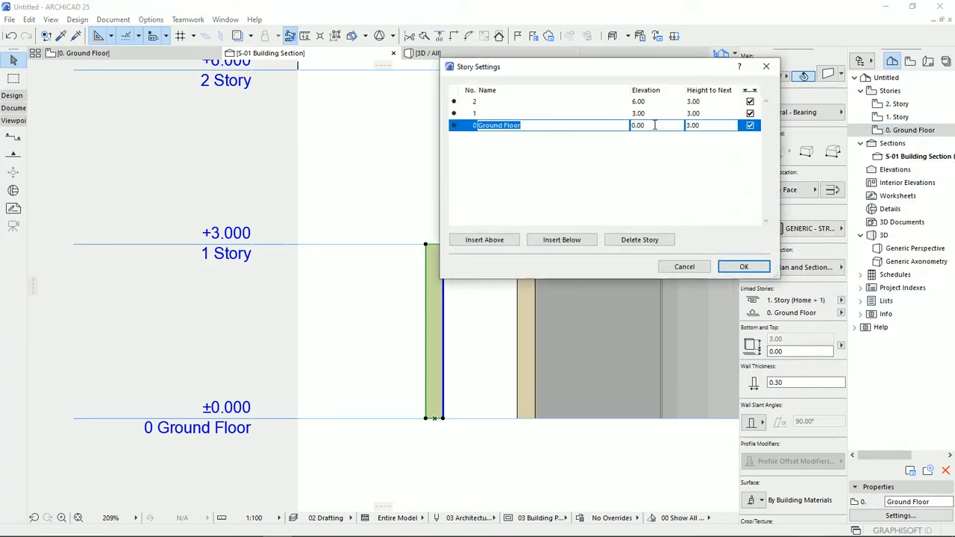
key("Tab")
key("Tab")
type("5")
left_click(744, 266)
left_click(465, 315)
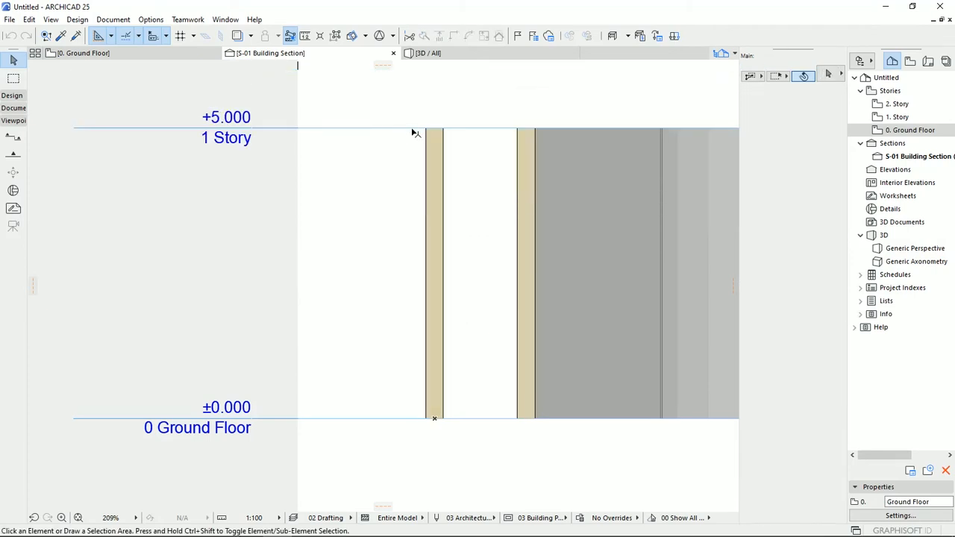
- Return the Ground Floor's height to next to 3 in the story settings
scroll(473, 296, "down", 5)
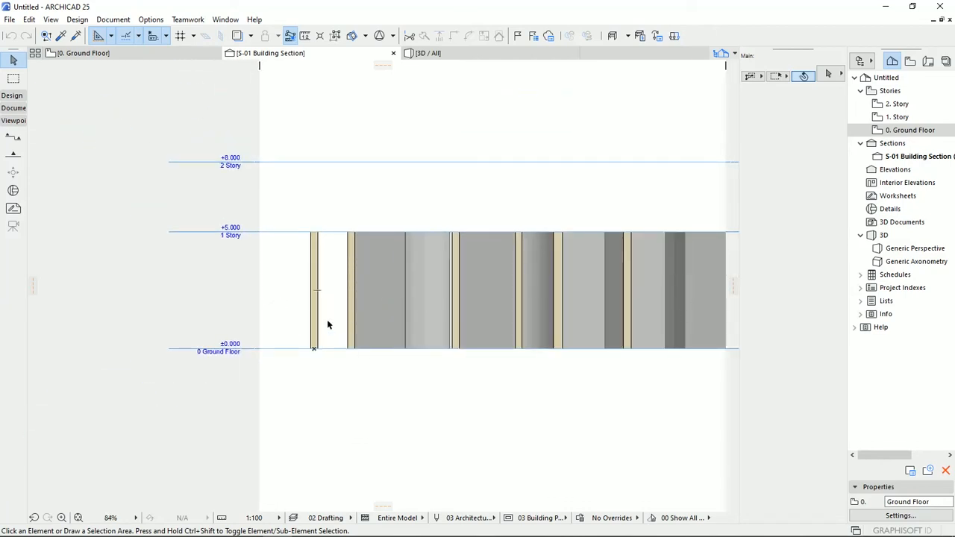
scroll(294, 268, "up", 3)
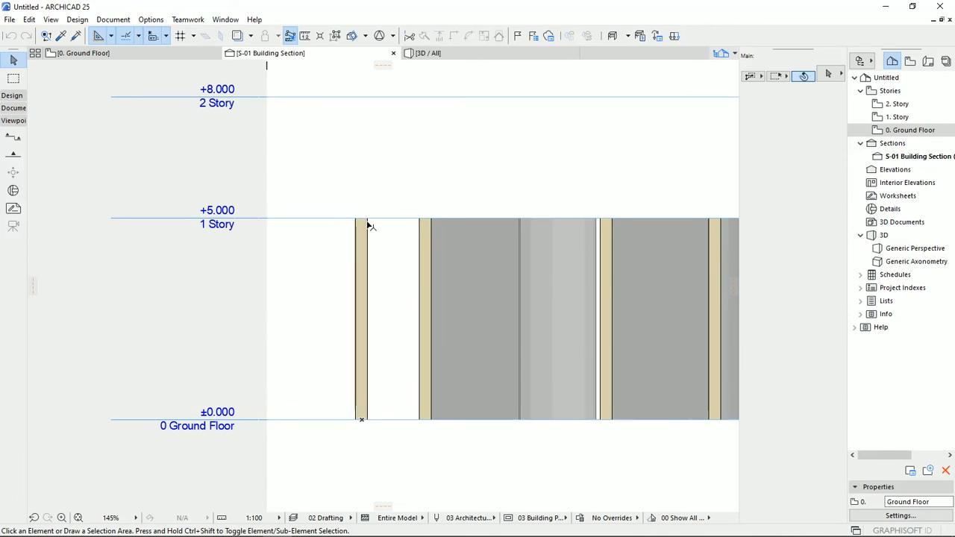
right_click(906, 131)
left_click(825, 310)
left_click_drag(702, 127, 659, 146)
type("3")
key("Return")
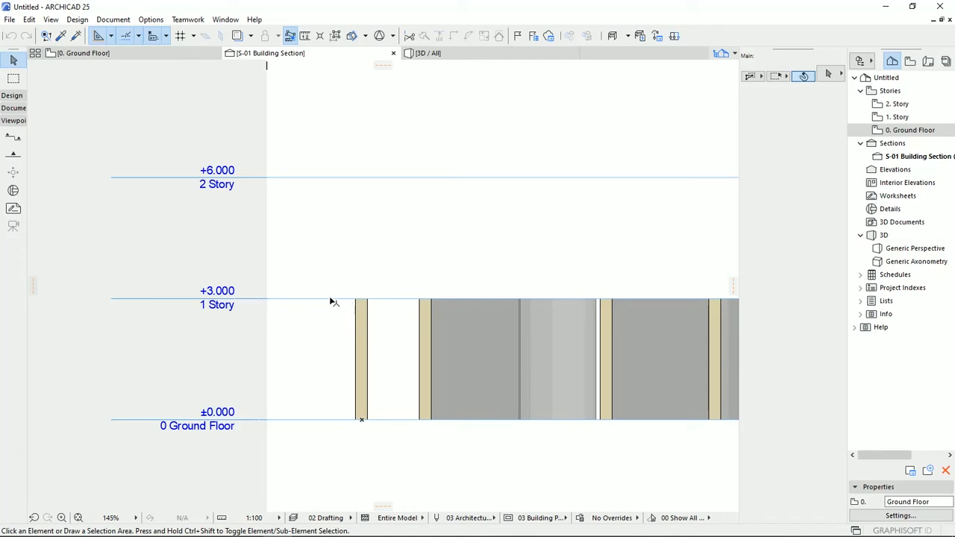
- Set the straight wall's top link to Not Linked and deselect the wall
left_click(361, 392)
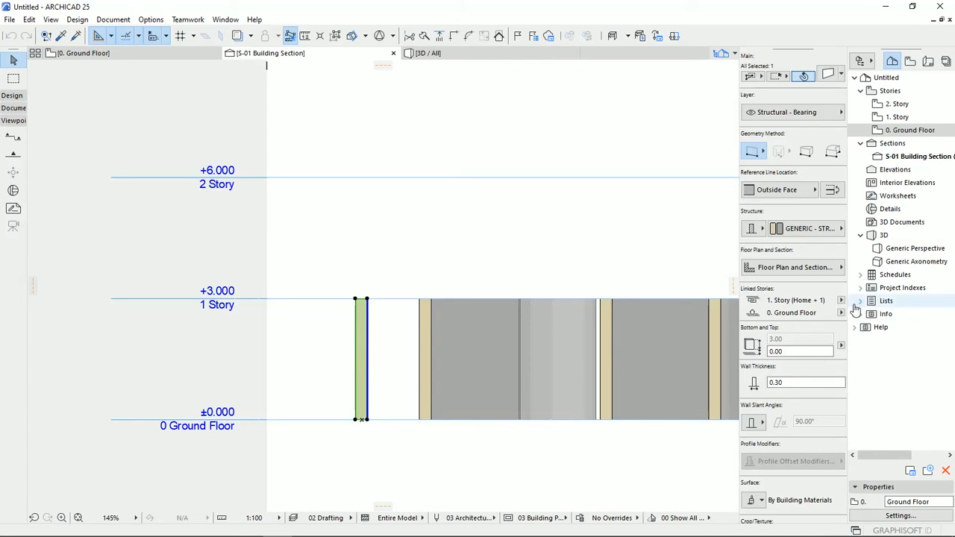
left_click(841, 301)
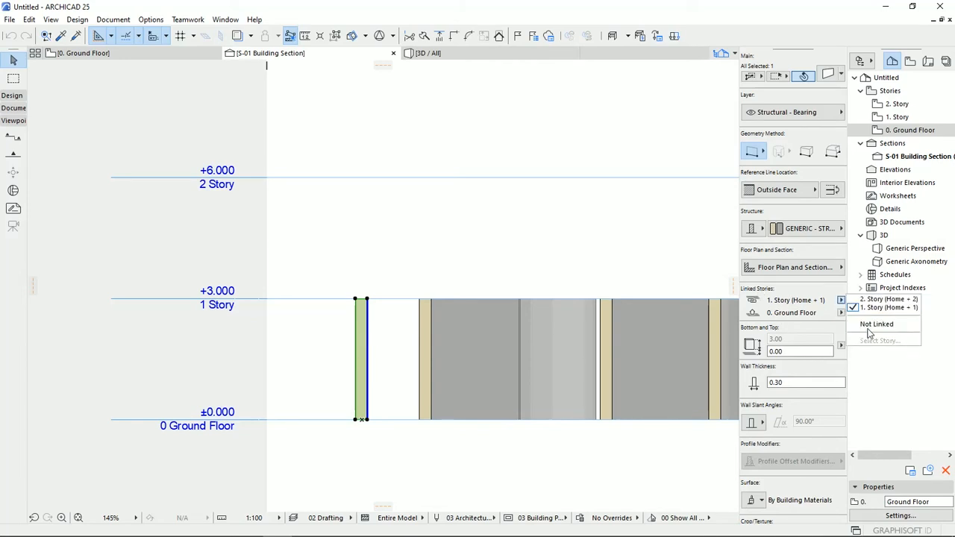
left_click(865, 327)
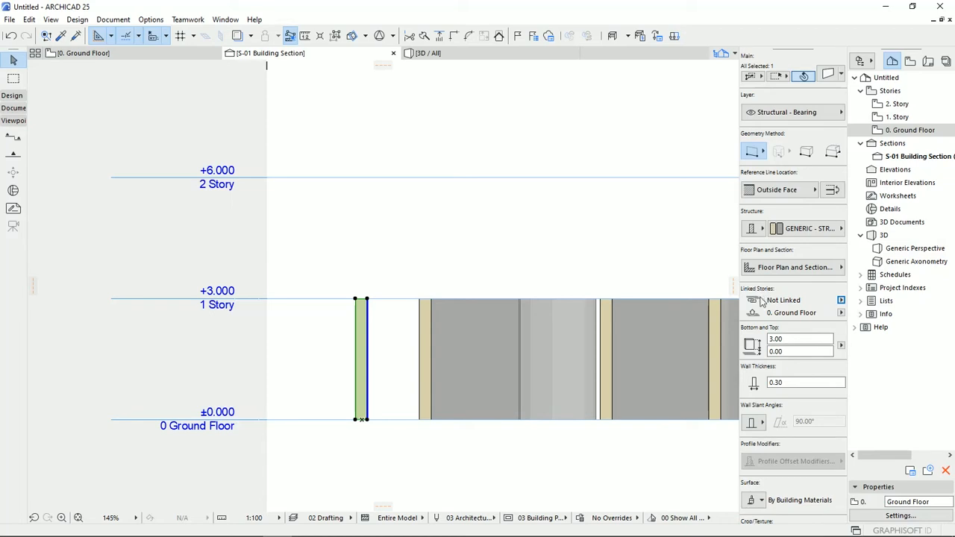
left_click(401, 467)
- Set the Ground Floor's height to next to 5 while the straight wall's top is unlinked
right_click(894, 128)
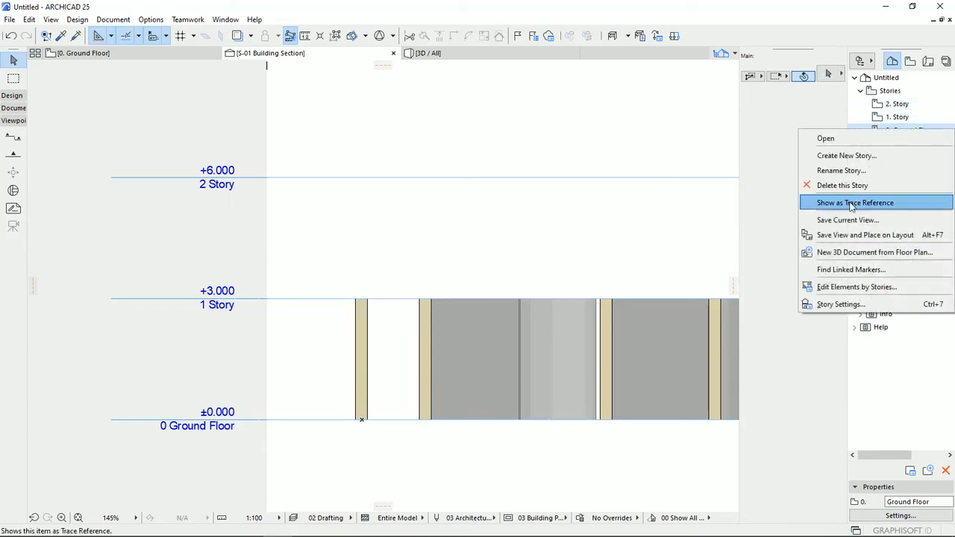
left_click(841, 304)
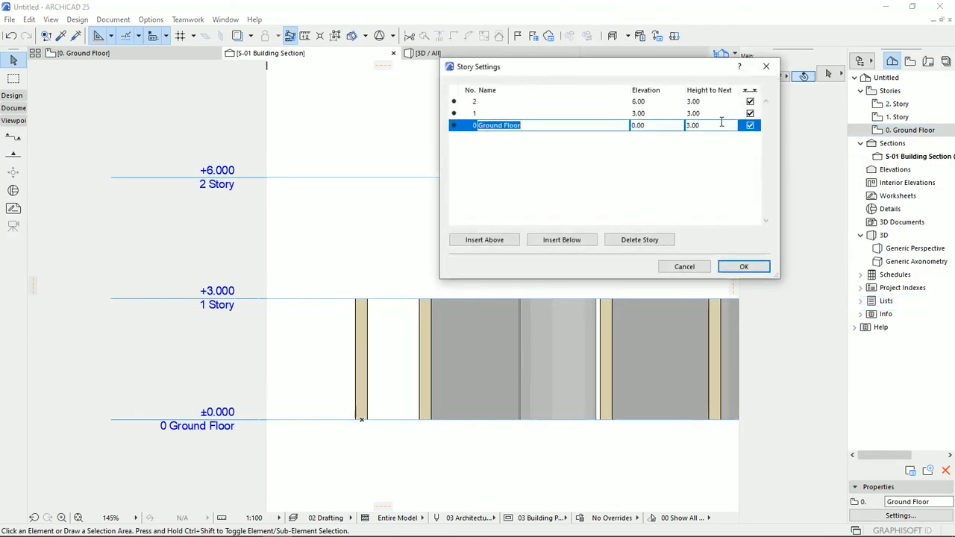
left_click(721, 123)
type("5")
key("Return")
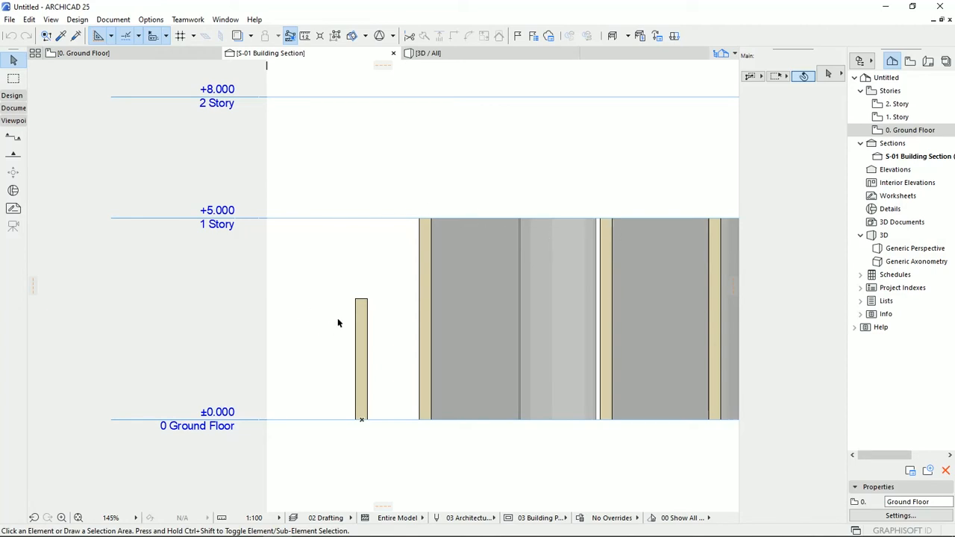
- Raise the straight wall's bottom offset to 1.00, keeping 0. Ground Floor as its home story
left_click(365, 352)
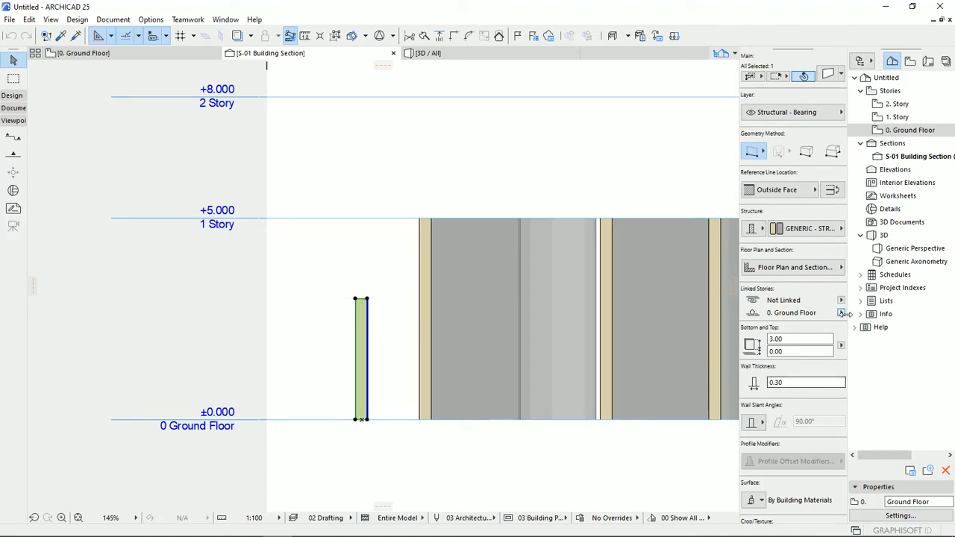
left_click(841, 312)
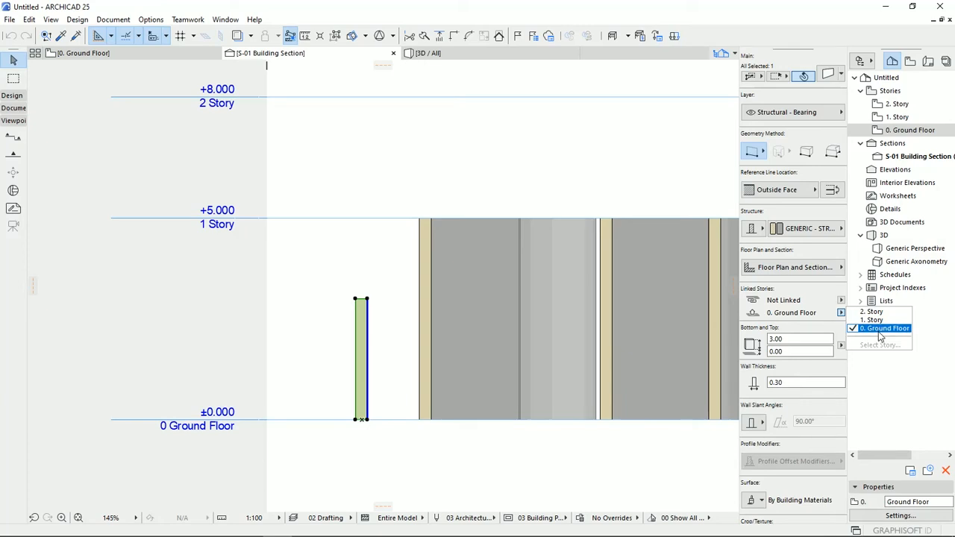
left_click(796, 321)
left_click(797, 350)
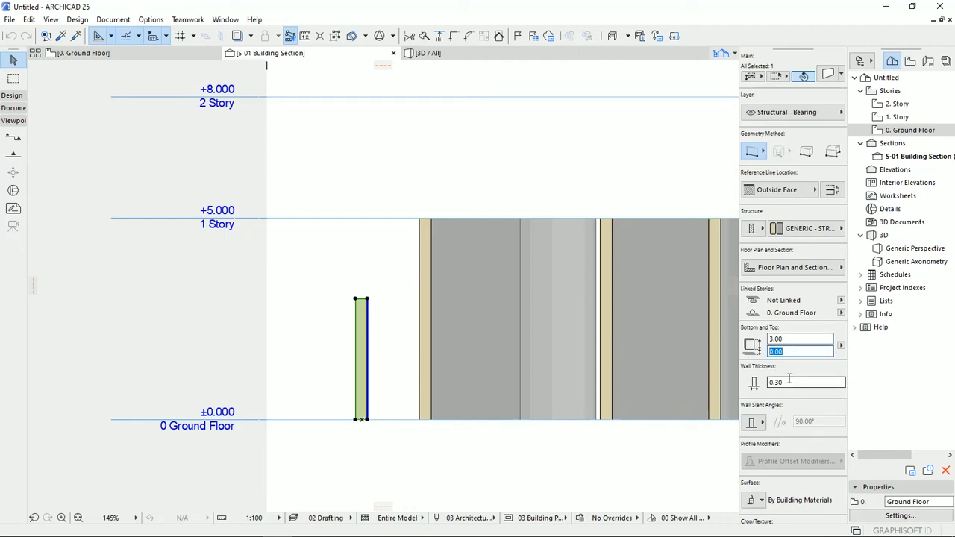
type("1.00")
key("Return")
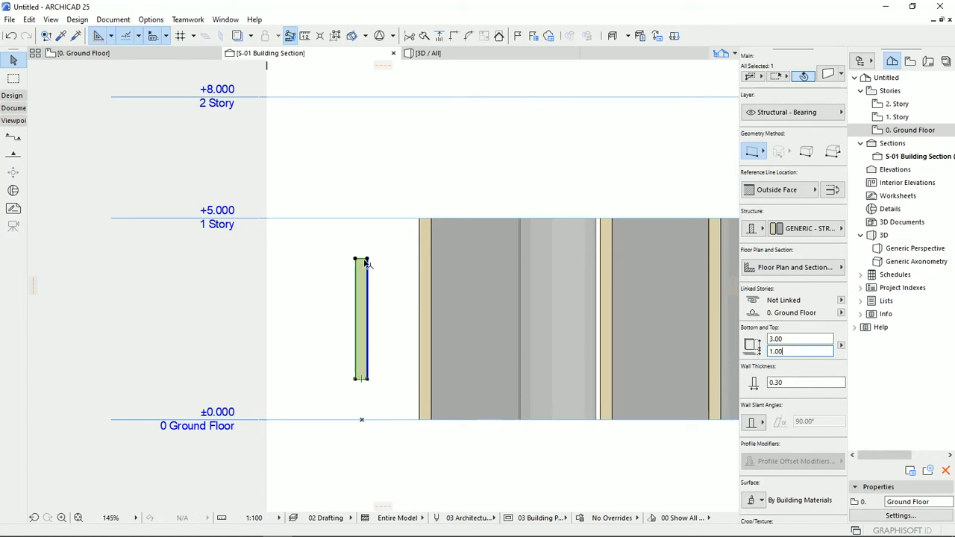
middle_click_drag(369, 329, 344, 340)
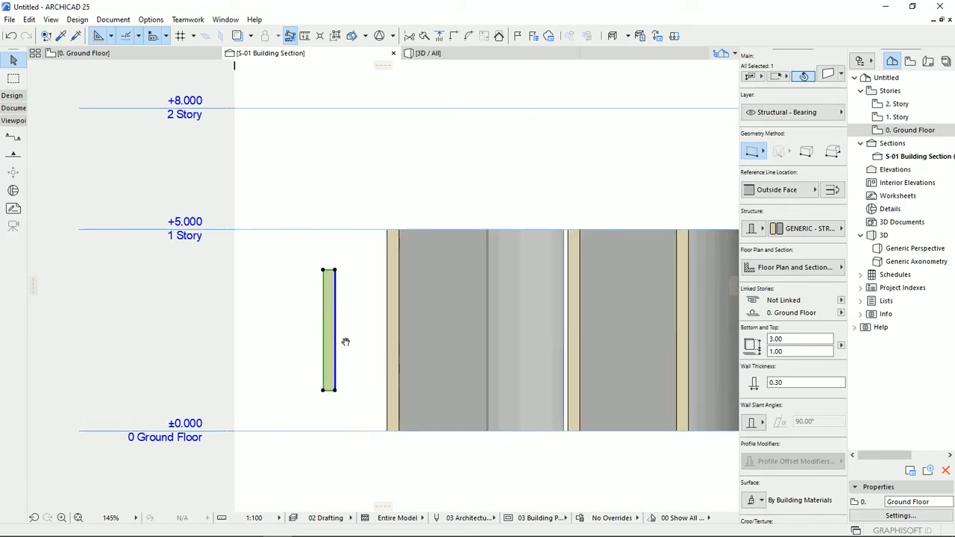
- Examine the raised straight wall on the ground floor plan, in the S-01 section and in the generic perspective
left_click(158, 52)
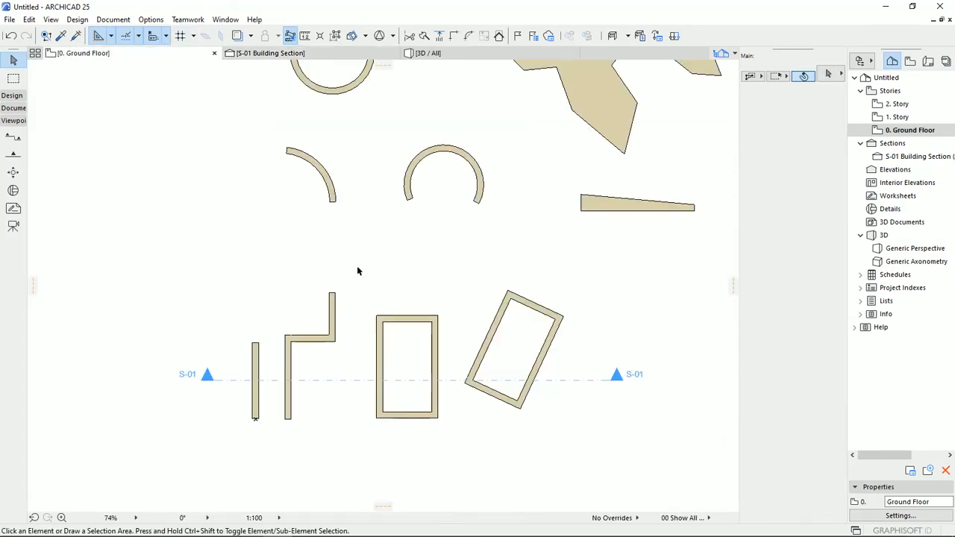
middle_click_drag(410, 195, 399, 254)
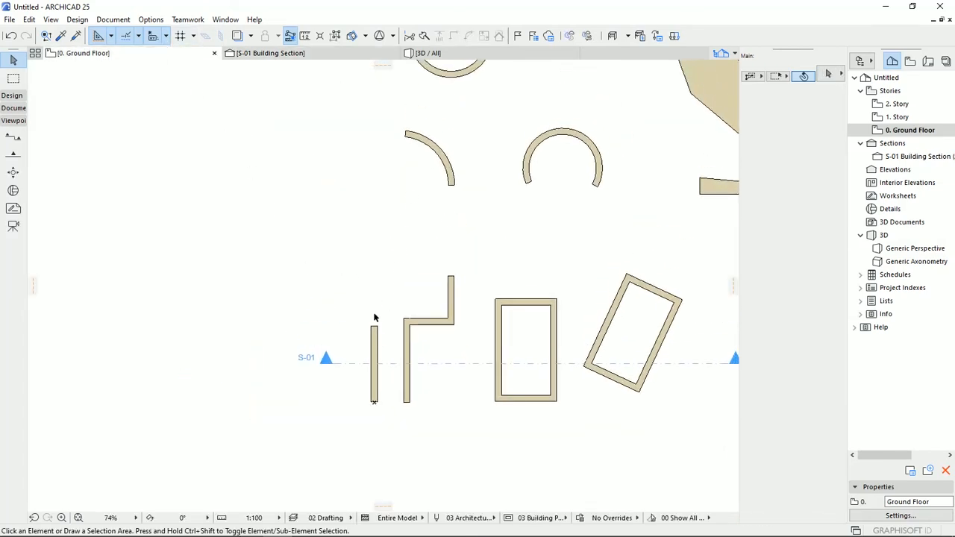
middle_click_drag(368, 335, 287, 322)
scroll(336, 319, "up", 3)
scroll(336, 319, "up", 1)
scroll(356, 339, "down", 3)
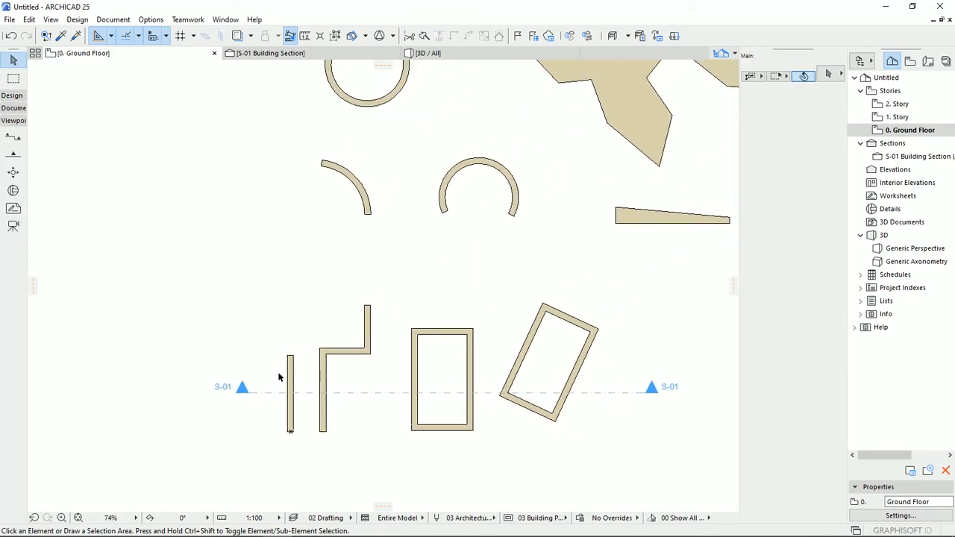
double_click(900, 158)
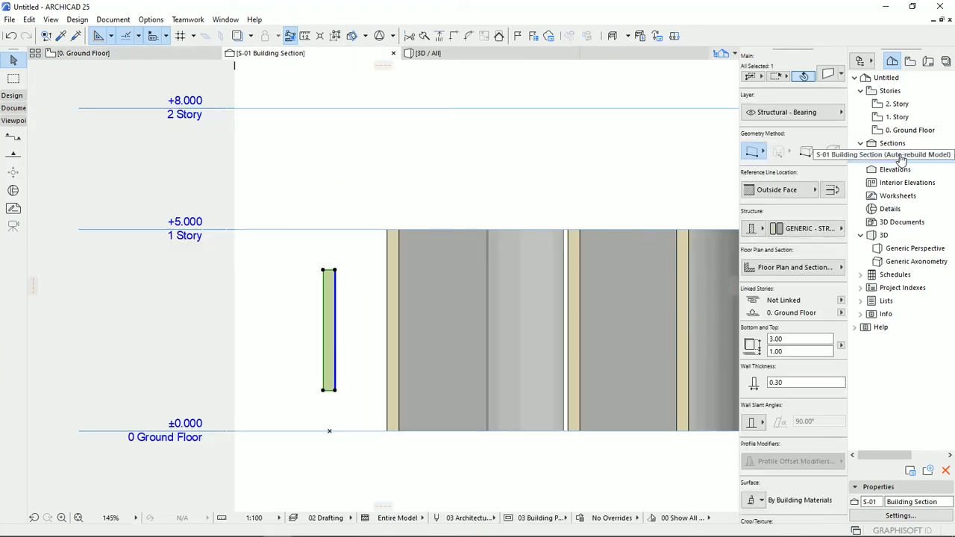
double_click(929, 248)
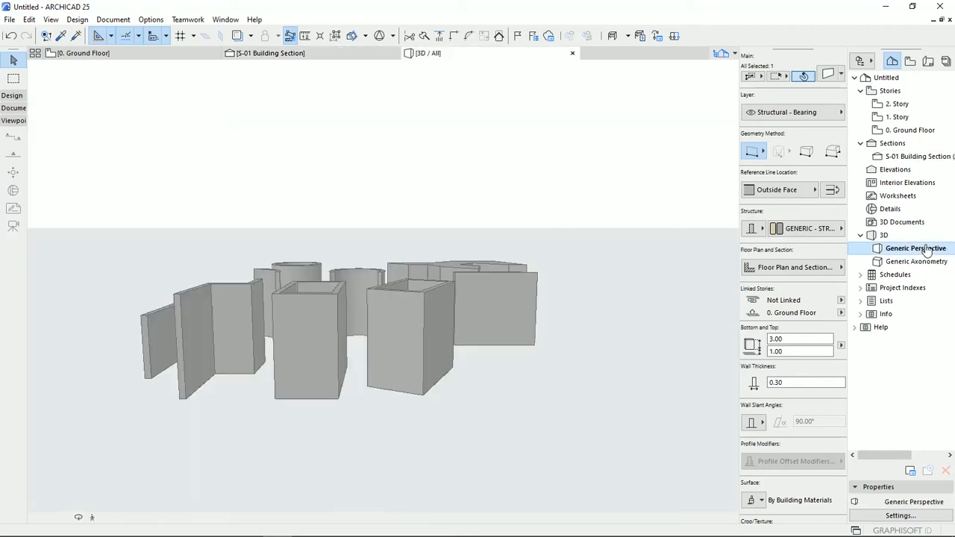
middle_click_drag(228, 346, 508, 307, "shift")
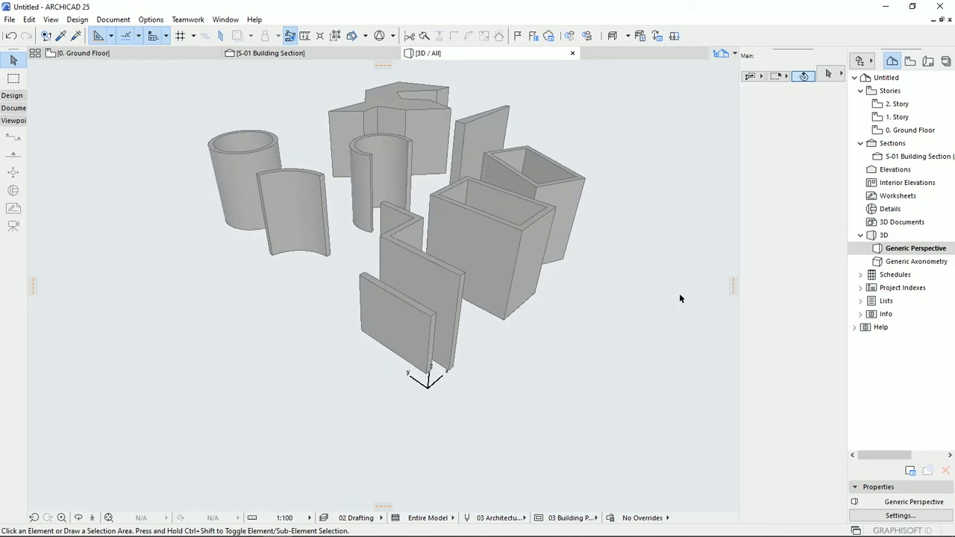
- Select the straight wall on the ground floor plan and examine its thickness setting
double_click(888, 130)
left_click(291, 377)
scroll(305, 376, "up", 5)
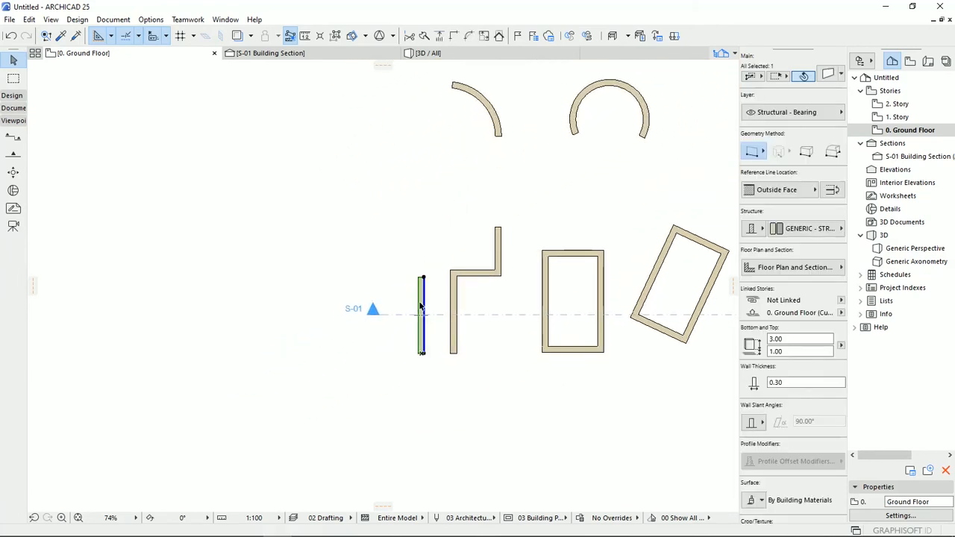
middle_click_drag(429, 293, 422, 280)
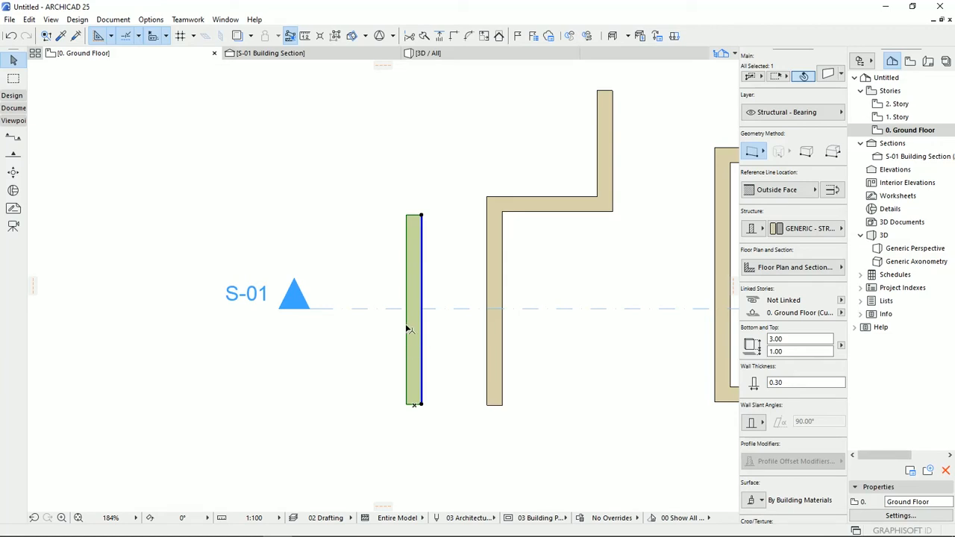
left_click(785, 385)
left_click_drag(783, 383, 772, 383)
scroll(420, 394, "up", 2)
scroll(419, 392, "up", 1)
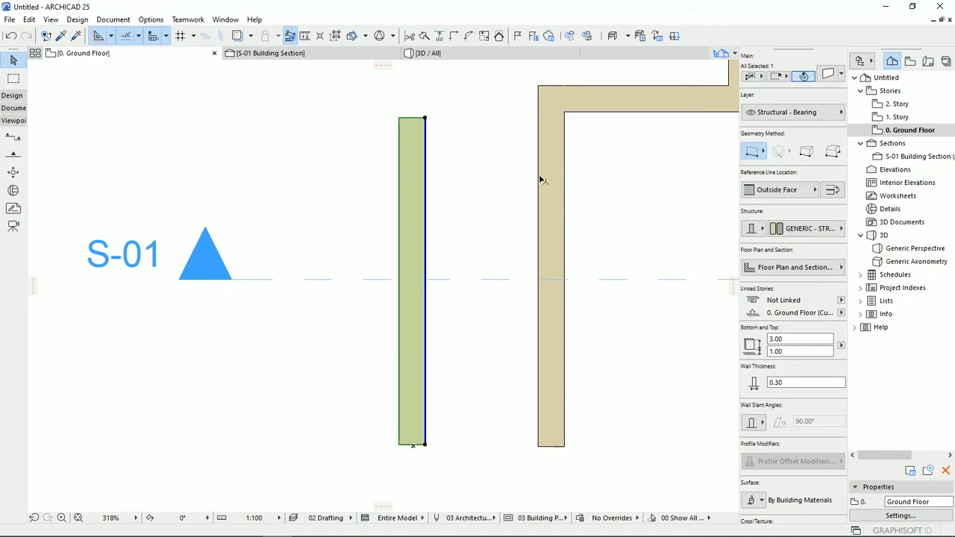
- Flip the straight wall across its reference line and back to its original side, twice
left_click(831, 191)
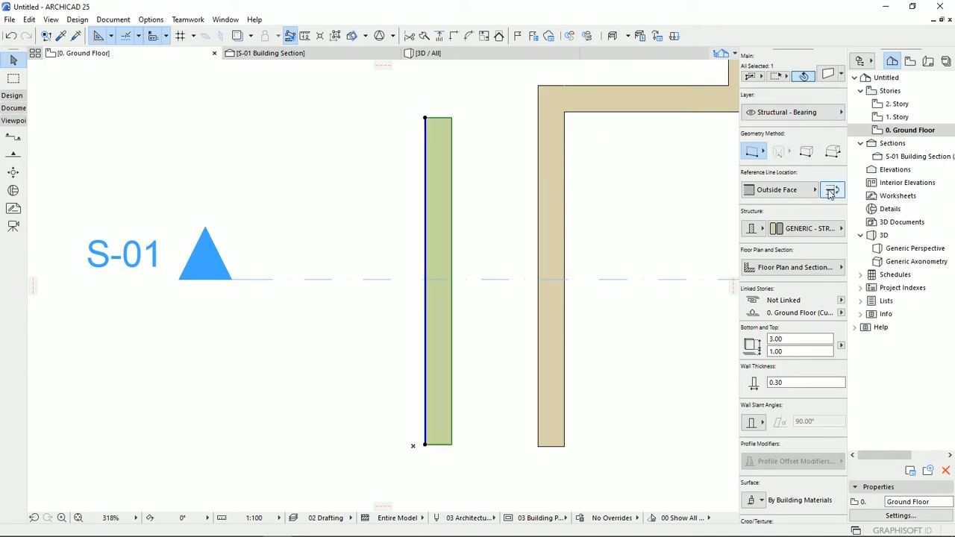
left_click(831, 191)
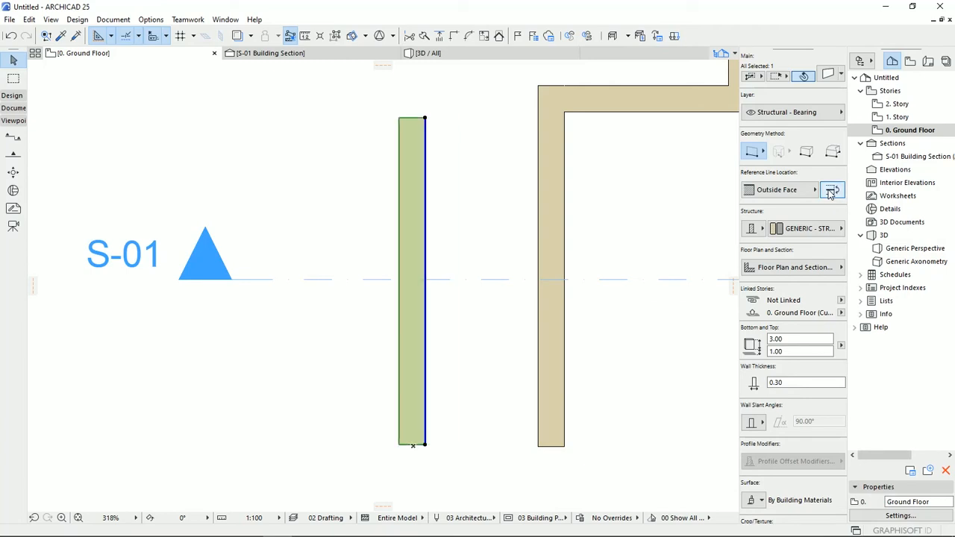
left_click(831, 191)
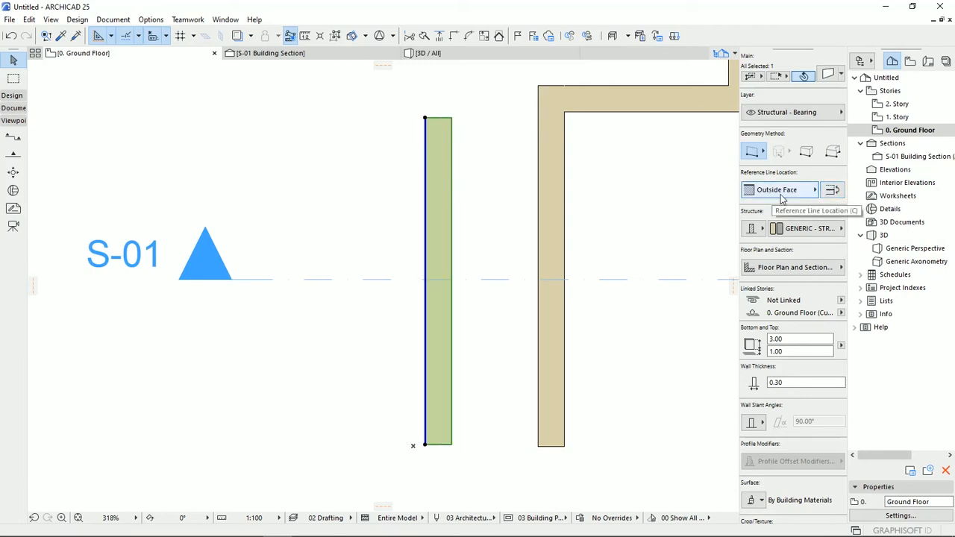
left_click(831, 191)
- Try a thickness of 0.60 on the straight wall, restore it to 0.30 and deselect the wall
left_click(776, 383)
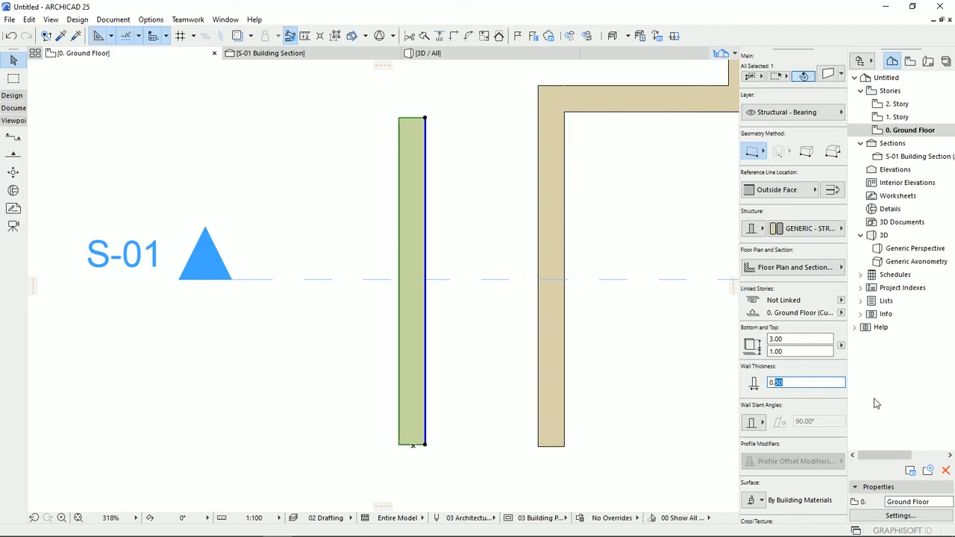
key("Return")
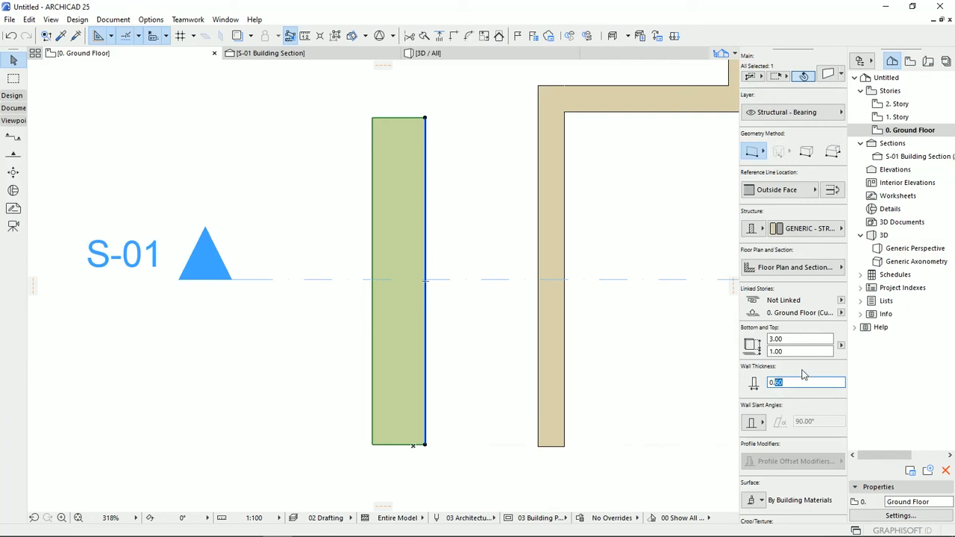
type("3")
key("Return")
left_click(486, 368)
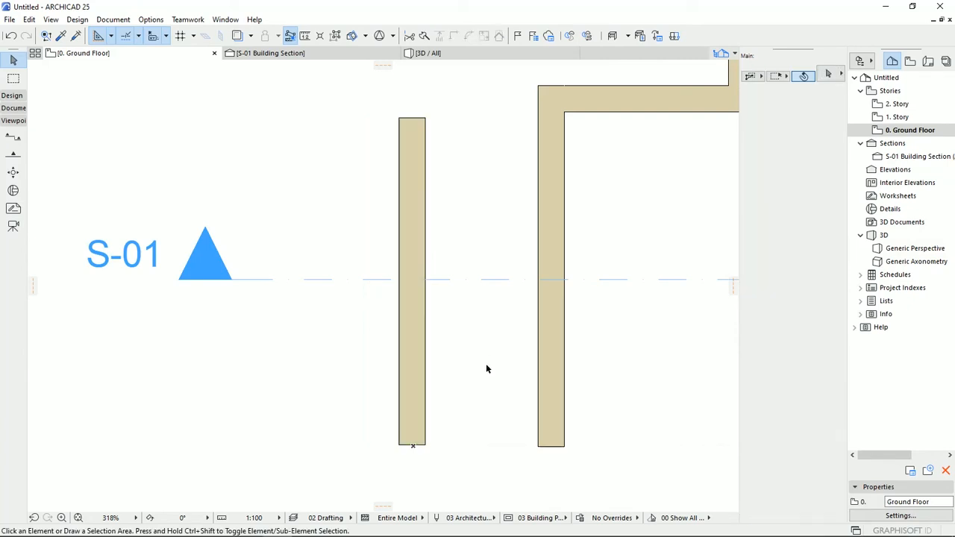
- In the 3D view, set the straight wall's bottom offset to 0.00 and its height to 5.00
left_click(460, 55)
middle_click_drag(420, 94, 431, 296, "shift")
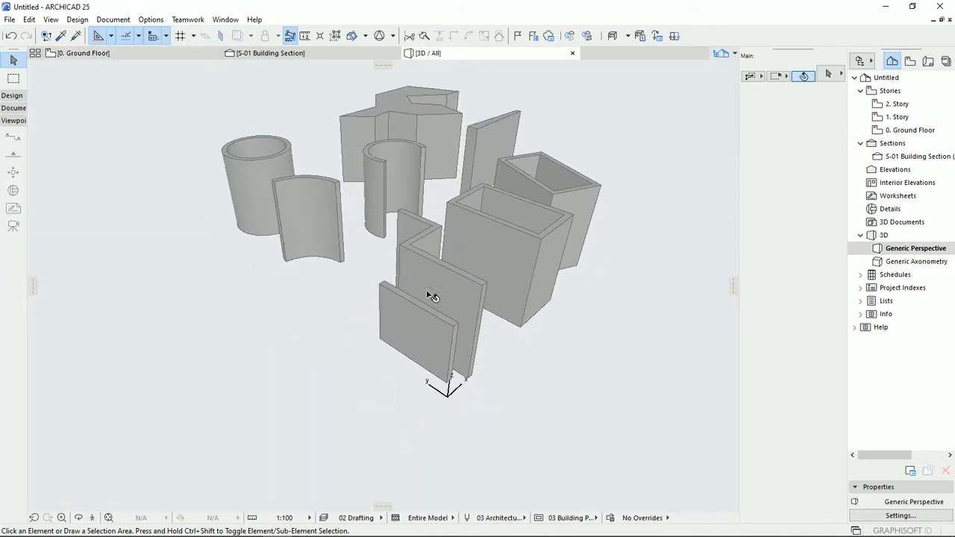
middle_click_drag(423, 346, 418, 291, "shift")
left_click(418, 291)
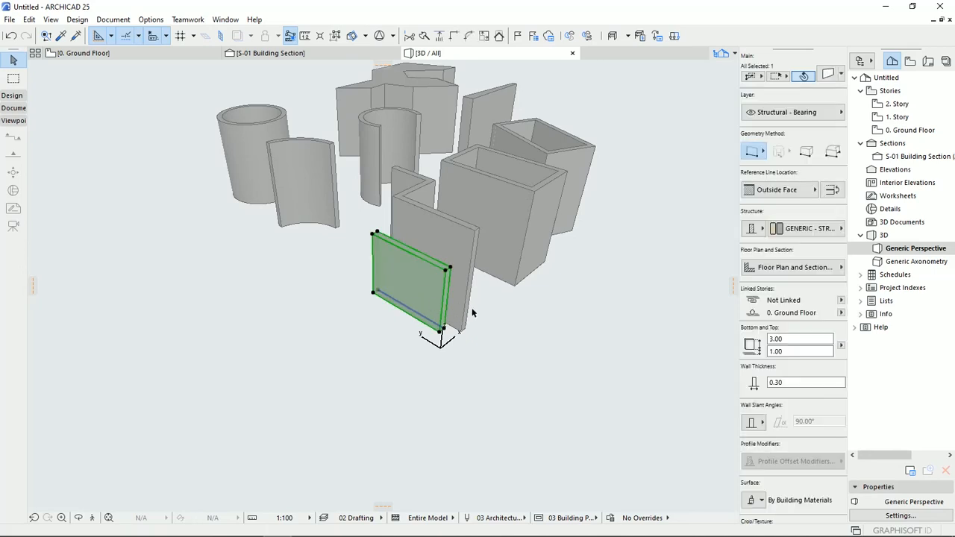
middle_click_drag(483, 317, 367, 299, "shift")
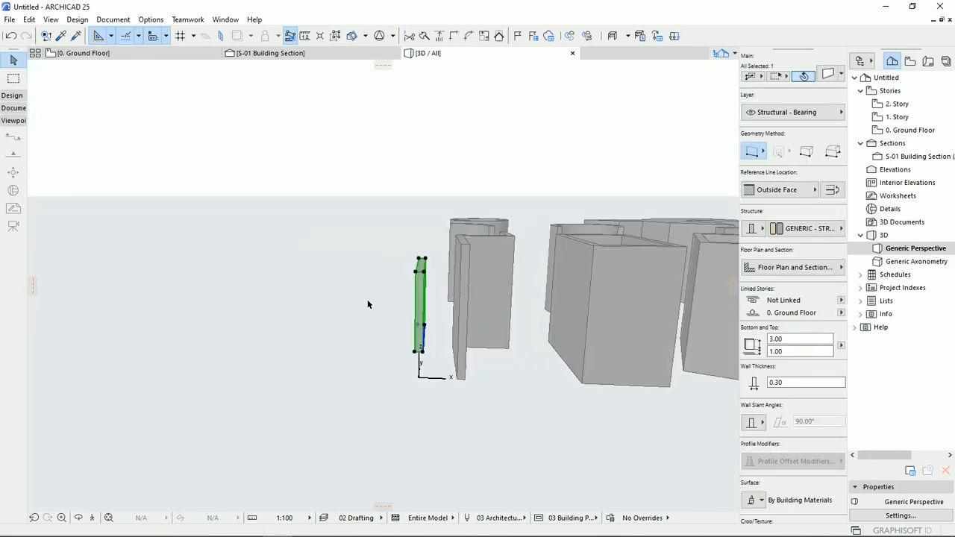
middle_click_drag(429, 315, 461, 334, "shift")
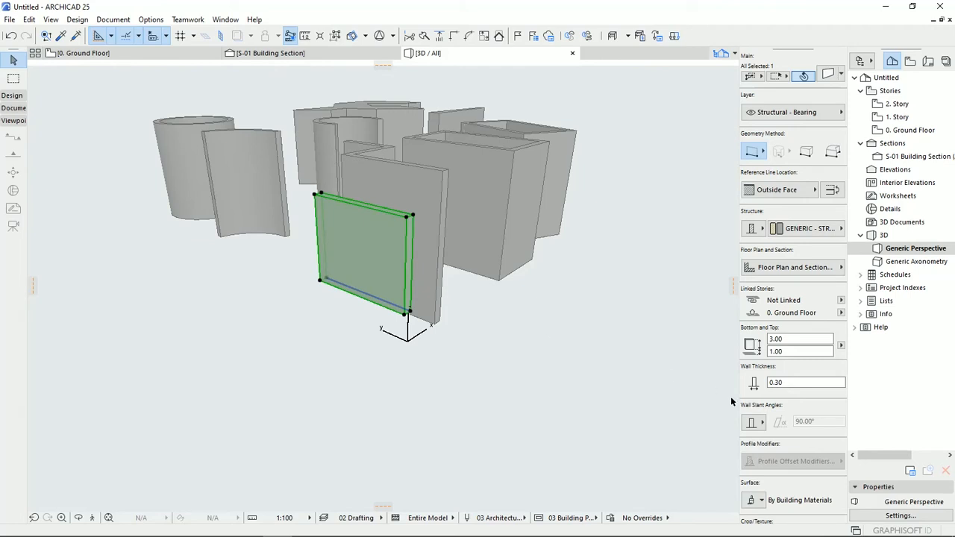
left_click(793, 351)
type("0")
left_click(791, 340)
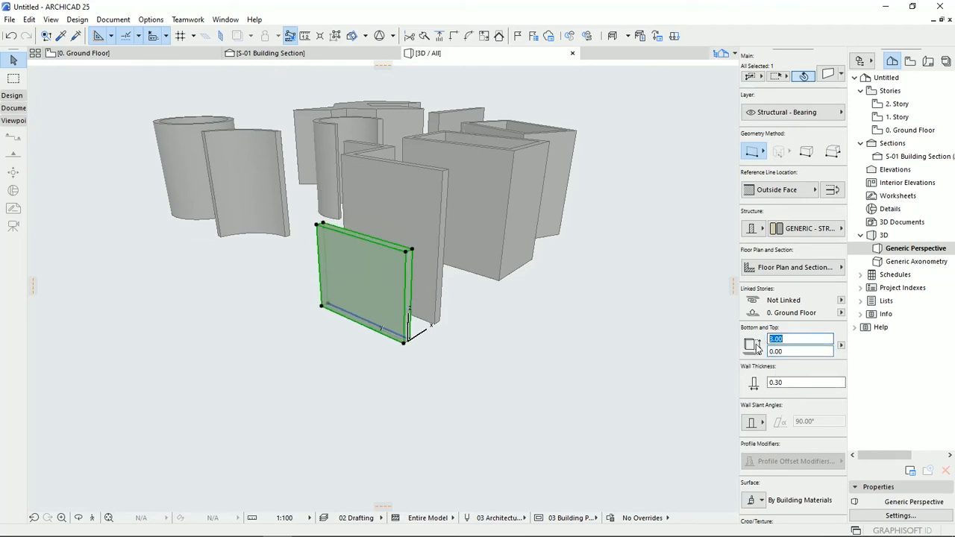
type("5")
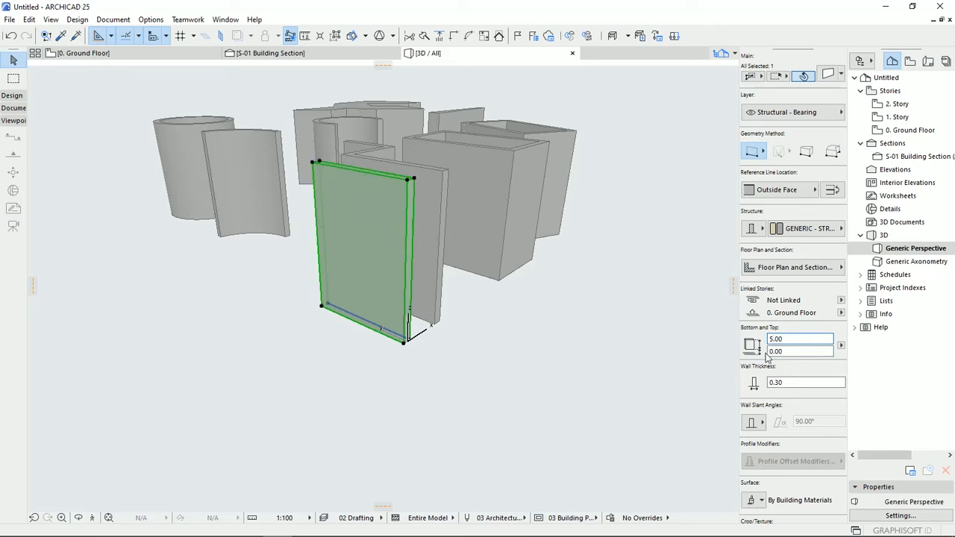
left_click(579, 386)
- Set the Ground Floor's height to next to 3 in the story settings
left_click(906, 130)
right_click(907, 130)
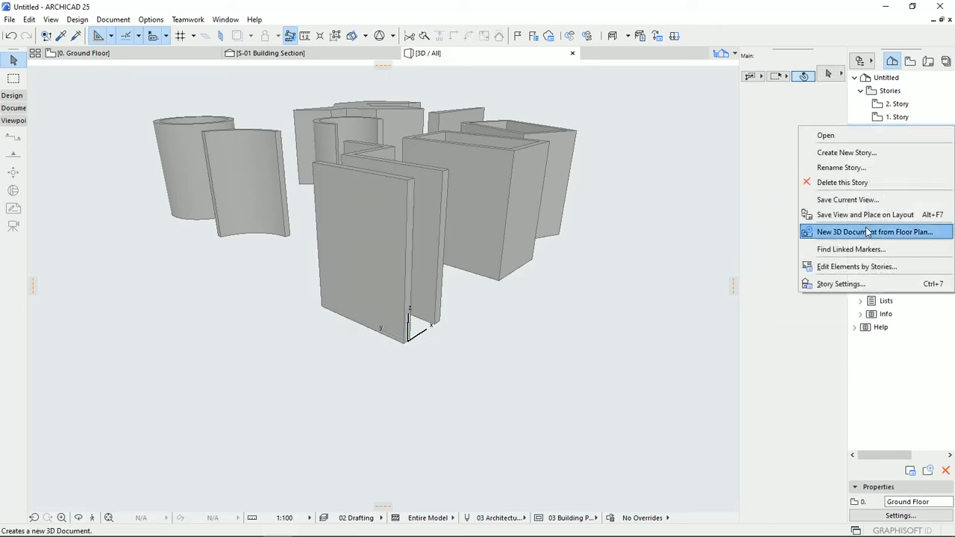
left_click(839, 284)
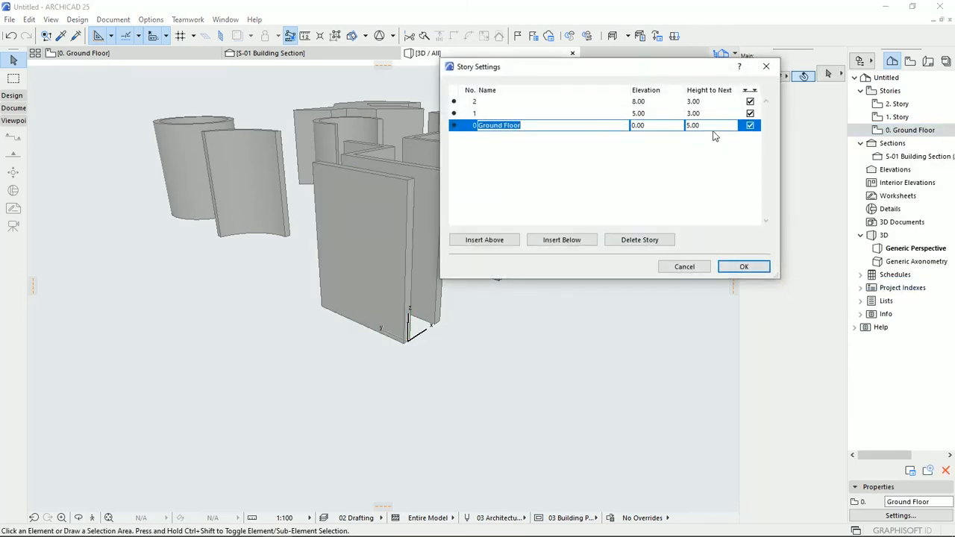
left_click(698, 126)
double_click(699, 126)
type("3")
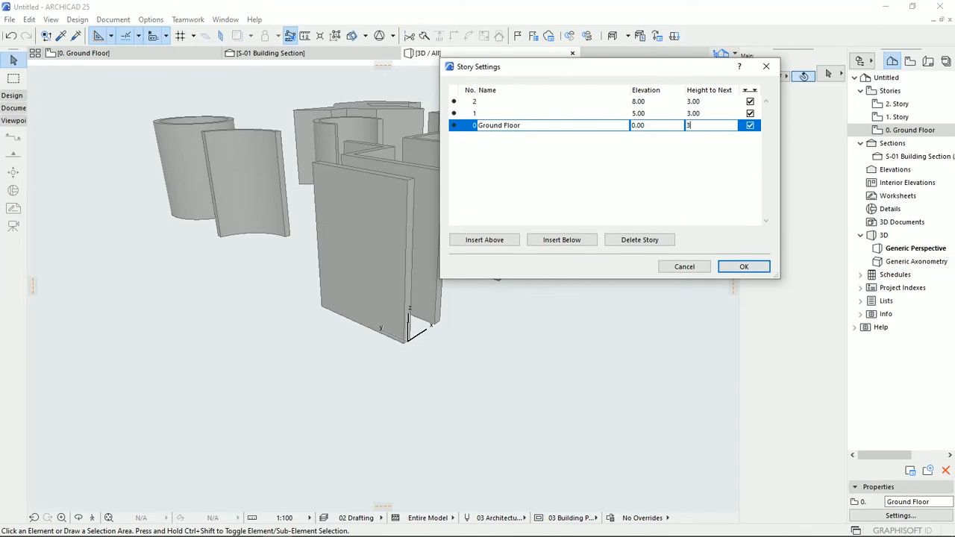
left_click(743, 267)
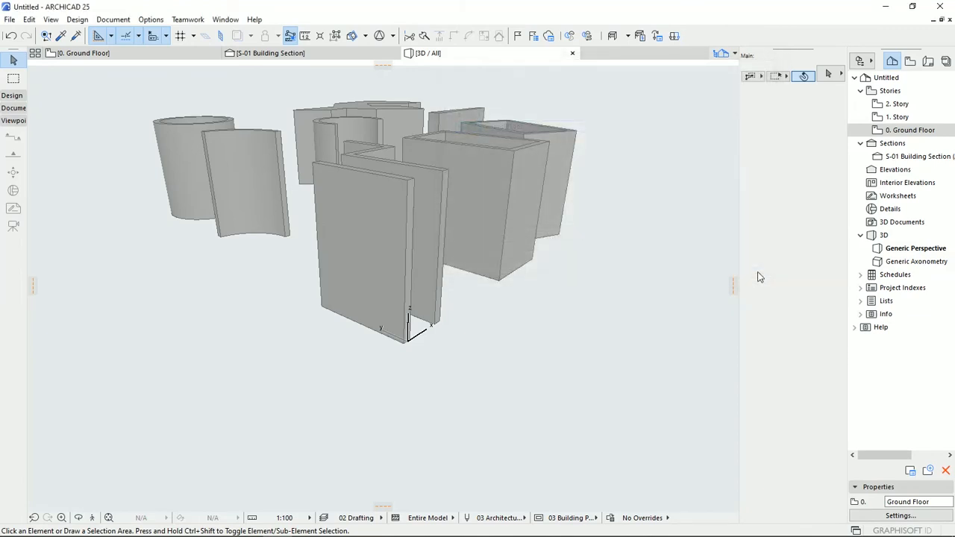
left_click(493, 282)
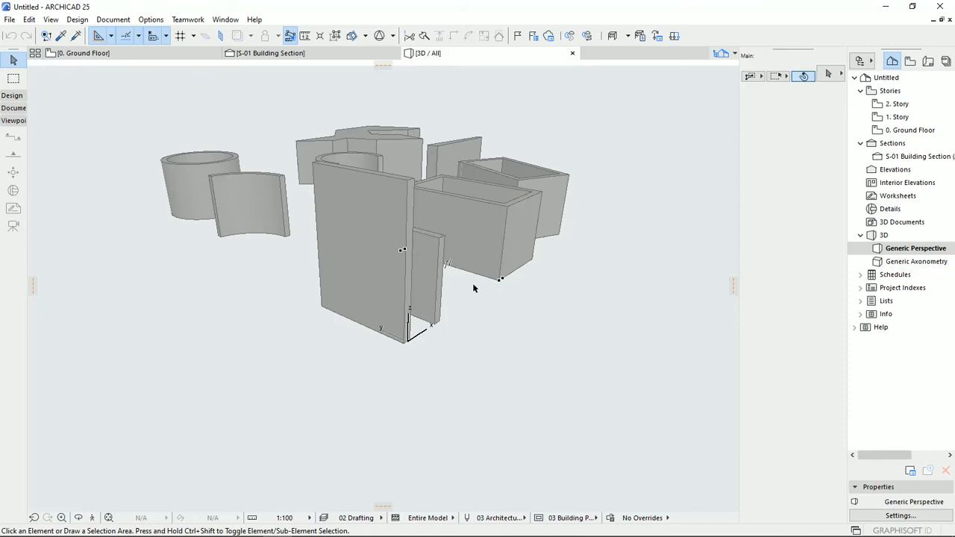
- Set the straight wall's height to 3.00, link its top to 1. Story (Home + 1) and deselect it
left_click(382, 279)
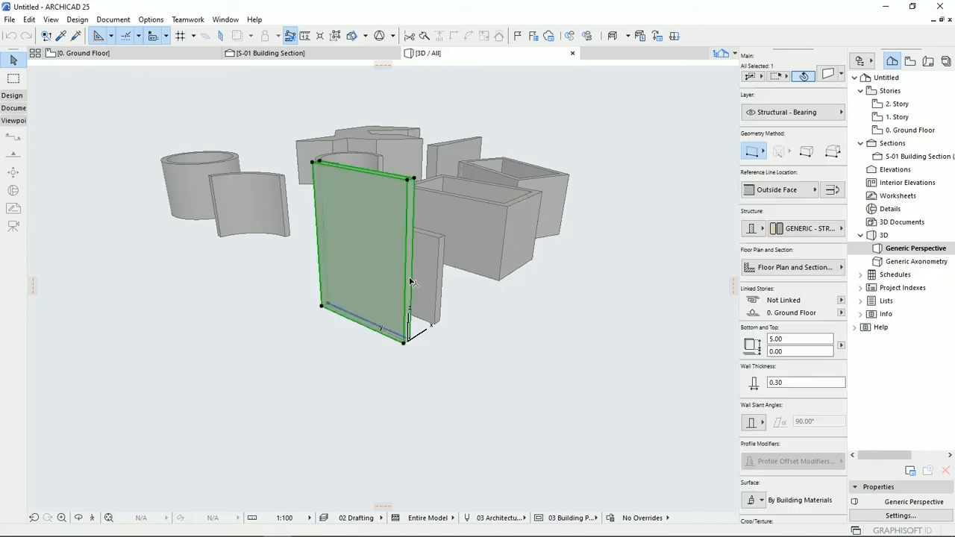
middle_click_drag(479, 294, 366, 303, "shift")
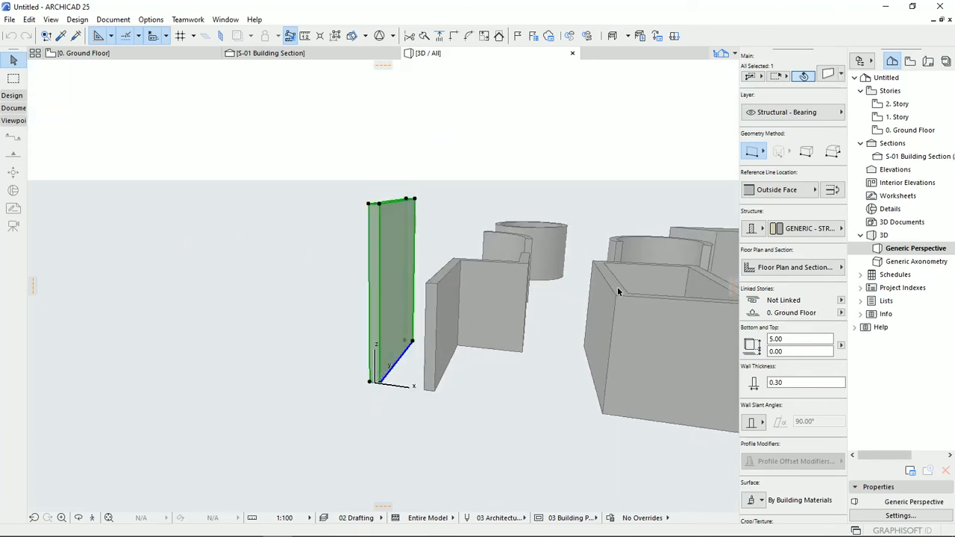
left_click(798, 339)
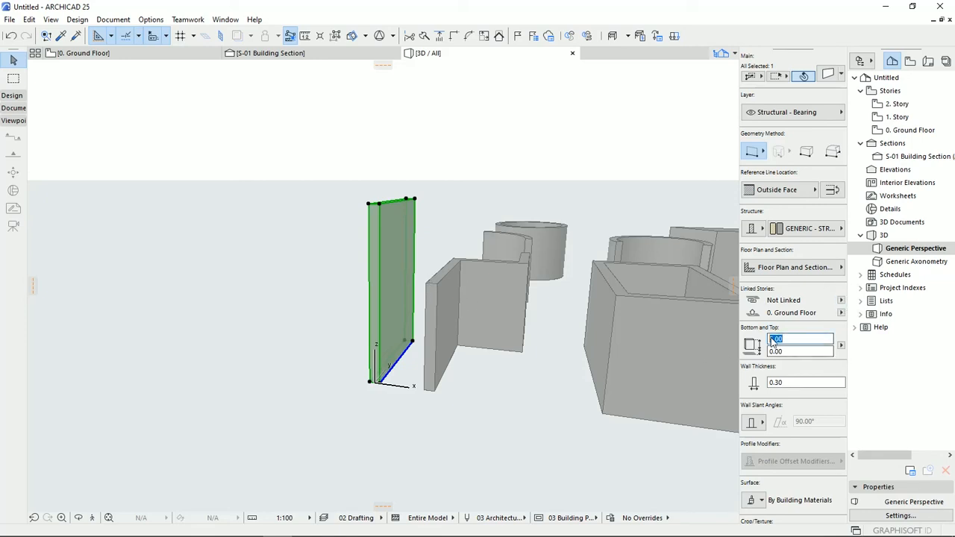
key("BackSpace")
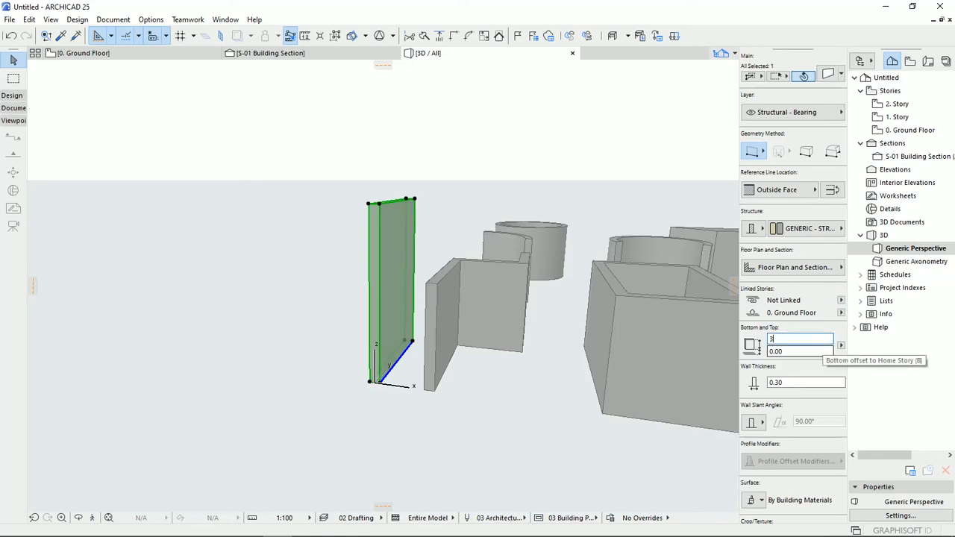
key("Return")
left_click(841, 300)
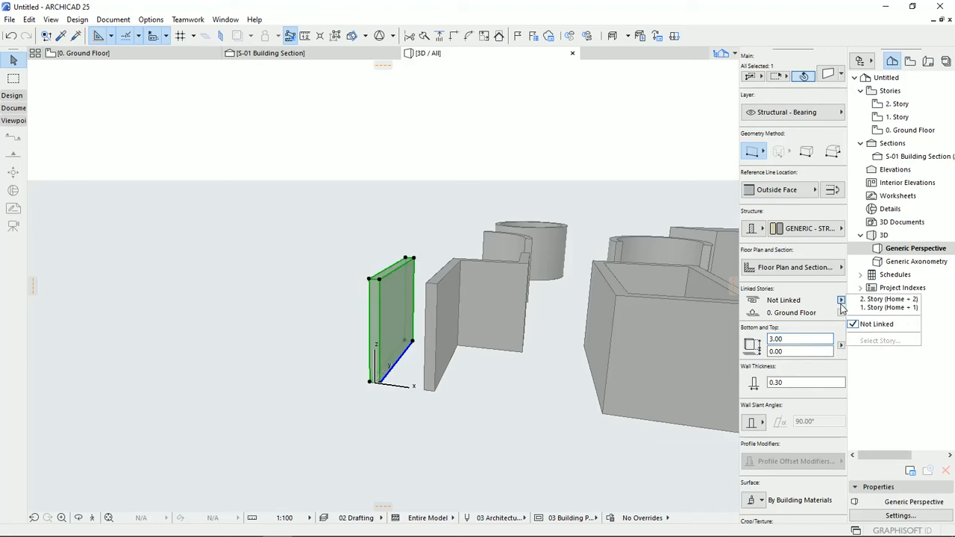
left_click(878, 307)
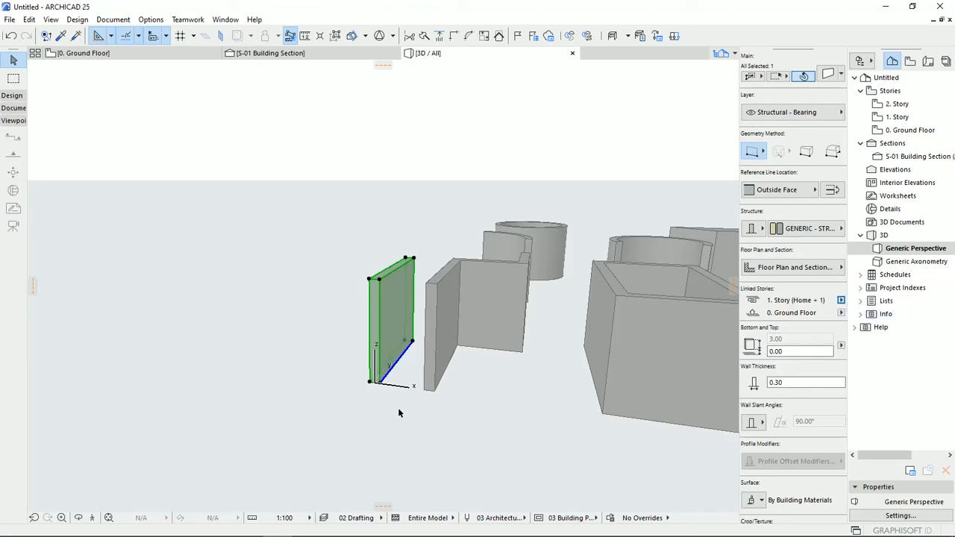
left_click(500, 437)
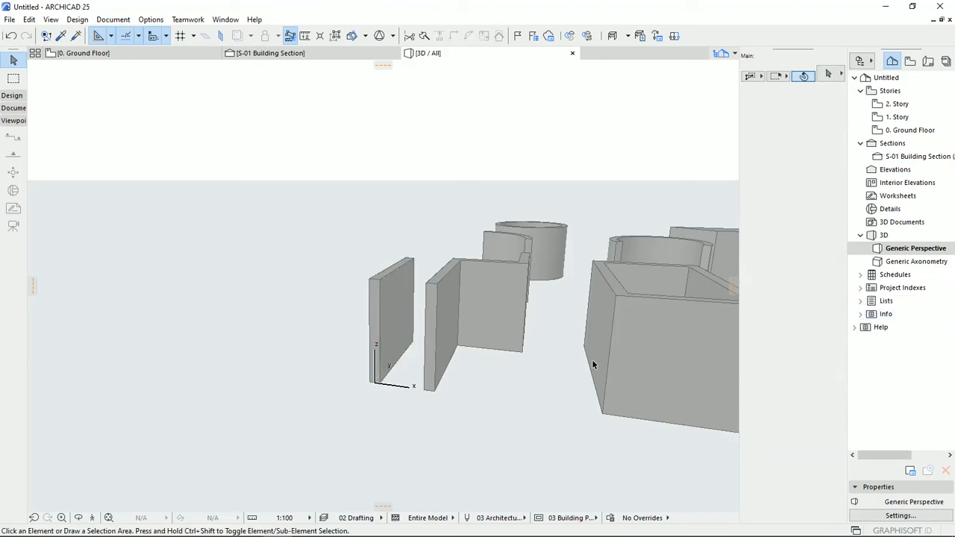
- Set the Ground Floor's height to next to 5 with the straight wall's top linked to 1. Story
right_click(906, 131)
left_click(841, 290)
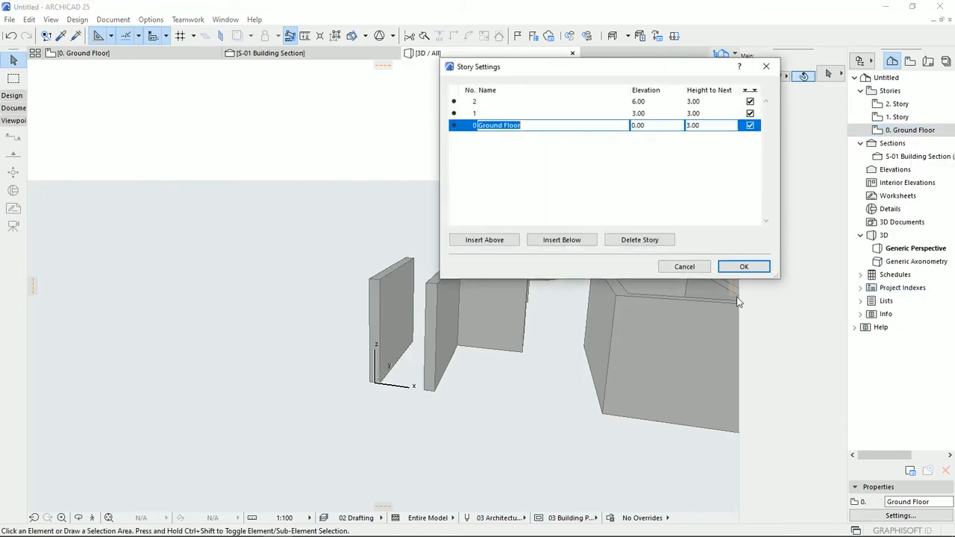
left_click(701, 126)
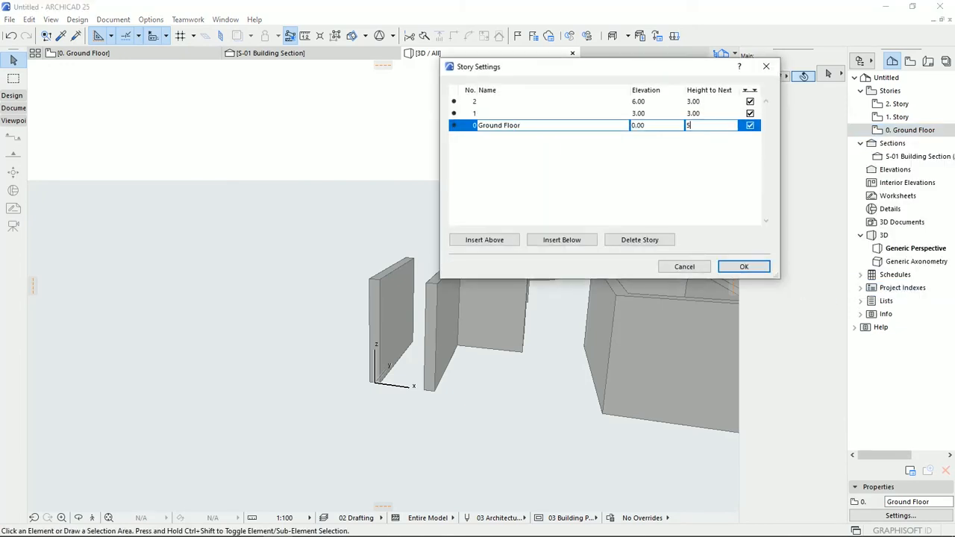
key("Return")
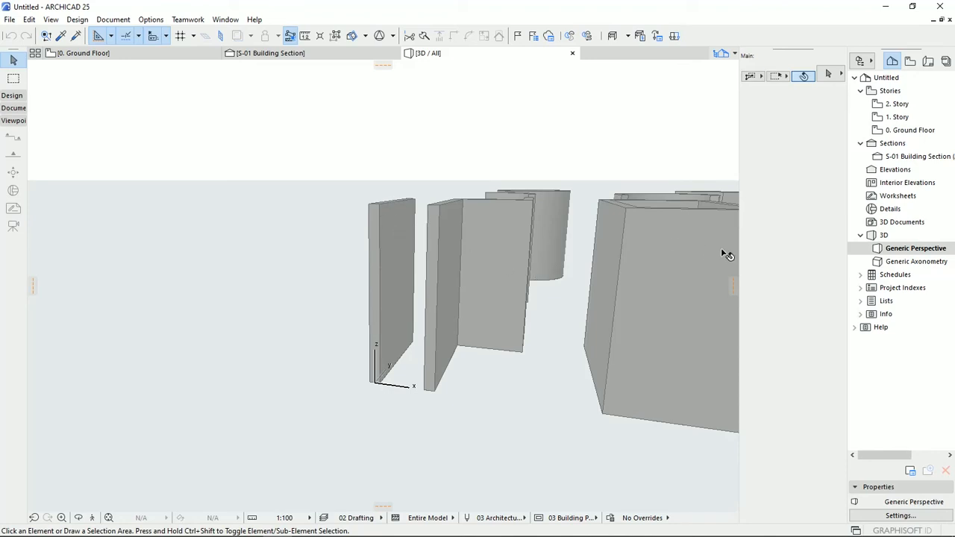
- Select the linked straight wall, set the Ground Floor's height to next to 3 and deselect the wall
left_click(393, 311)
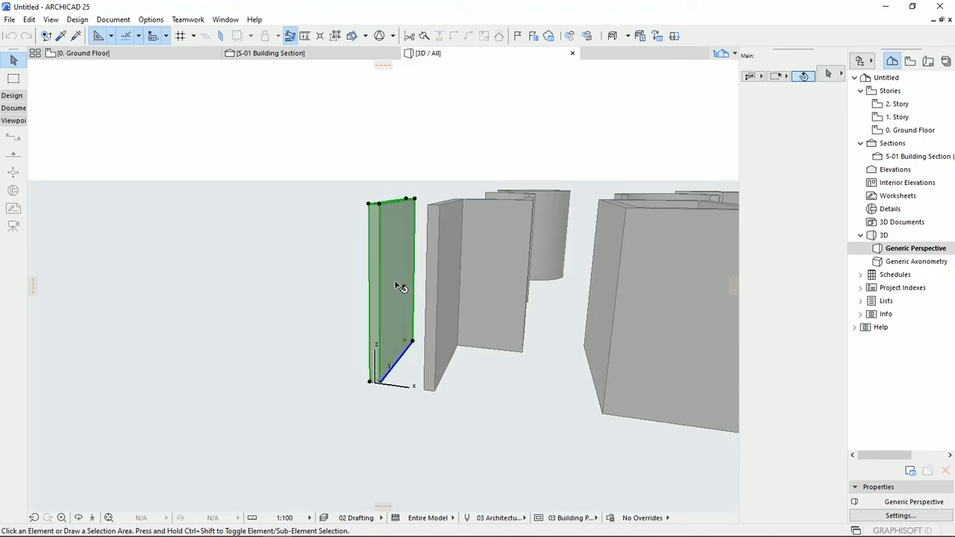
right_click(908, 133)
left_click(918, 290)
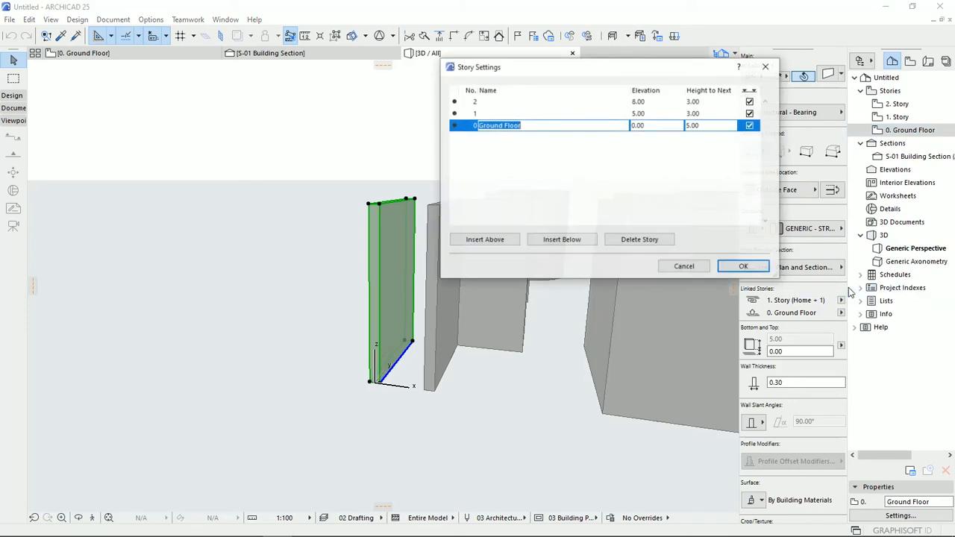
left_click(692, 126)
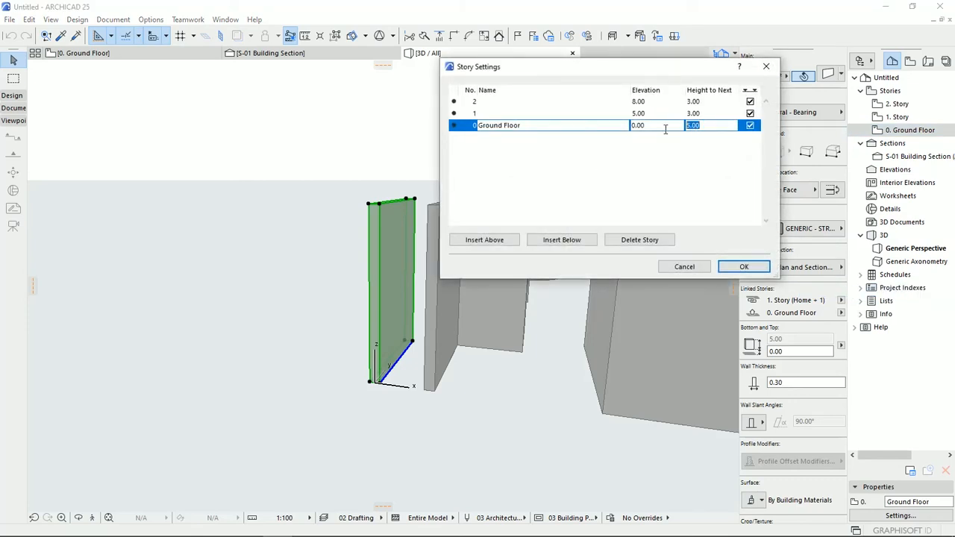
type("3")
key("Return")
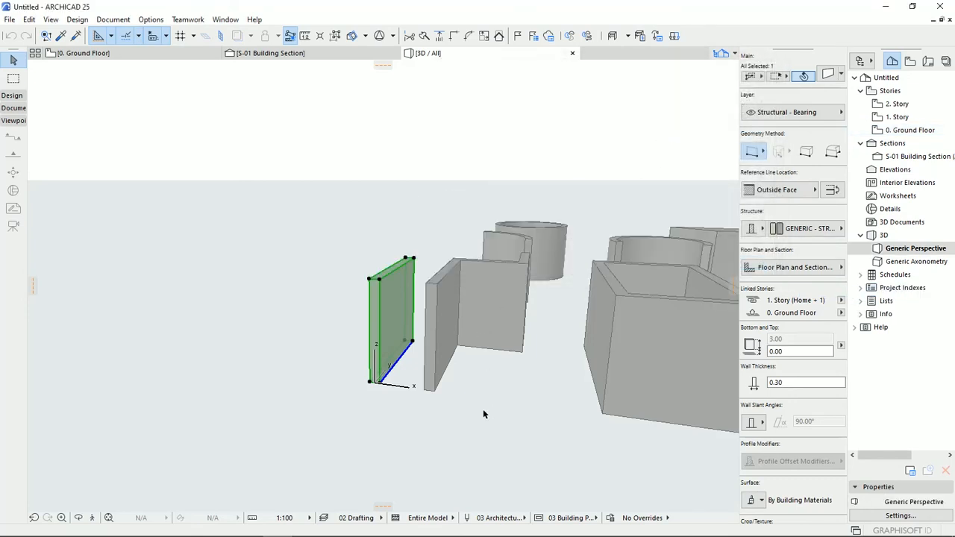
left_click(484, 409)
- Examine the linked straight wall in 3D from another angle, then in the building section and the Ground Floor plan
middle_click_drag(445, 354, 398, 347, "shift")
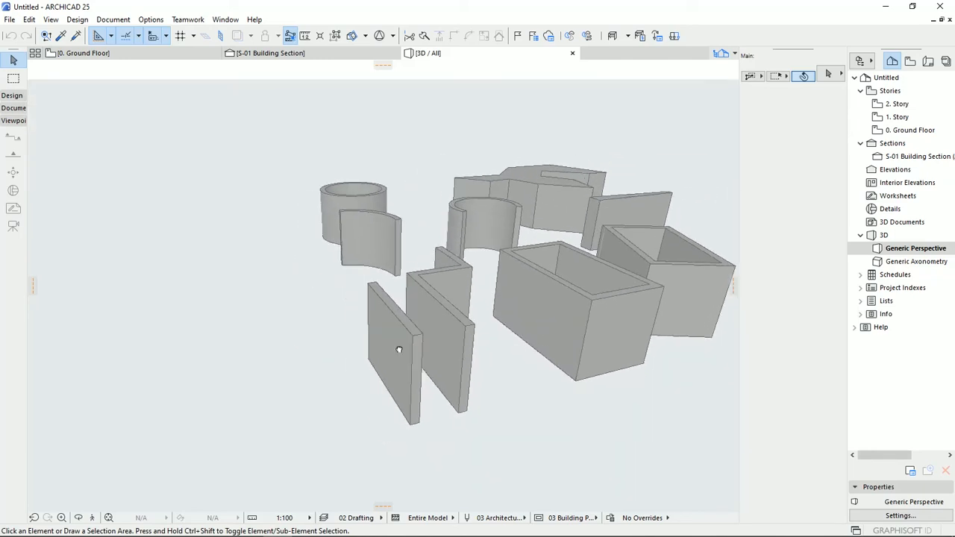
middle_click_drag(603, 309, 514, 273, "shift")
middle_click_drag(377, 315, 389, 337, "shift")
left_click(382, 322)
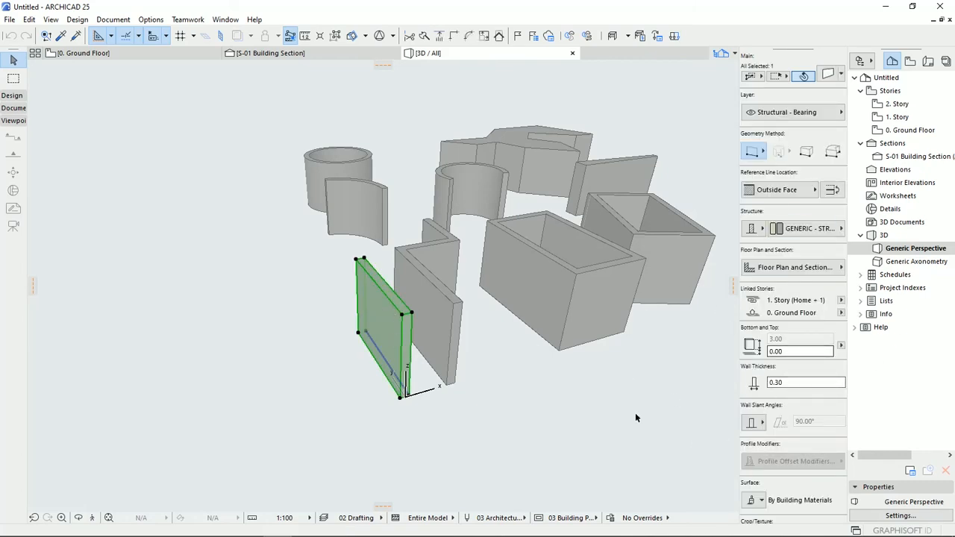
left_click(304, 55)
left_click(137, 53)
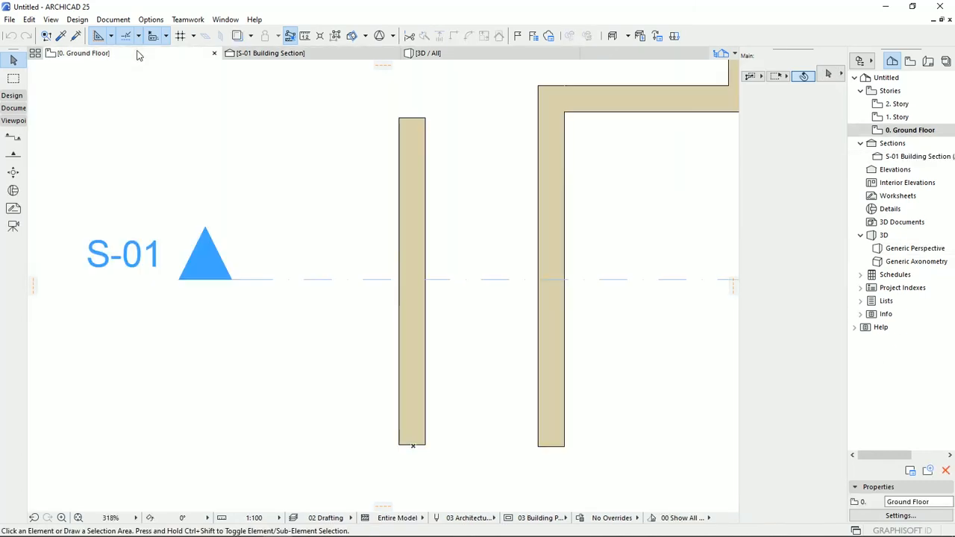
scroll(354, 200, "down", 1)
scroll(340, 240, "down", 2)
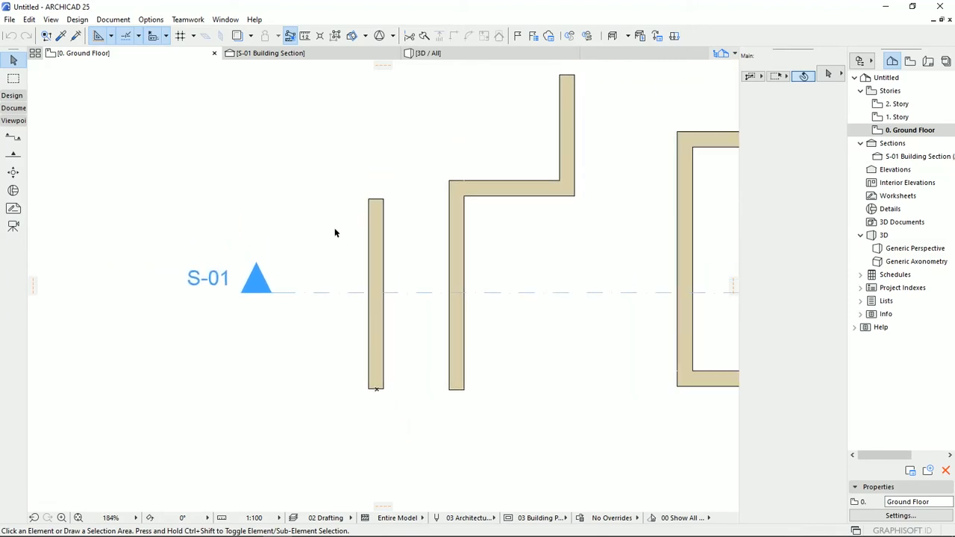
- Select the straight wall in the Ground Floor plan and change its profile from vertical to slanted
left_click(378, 265)
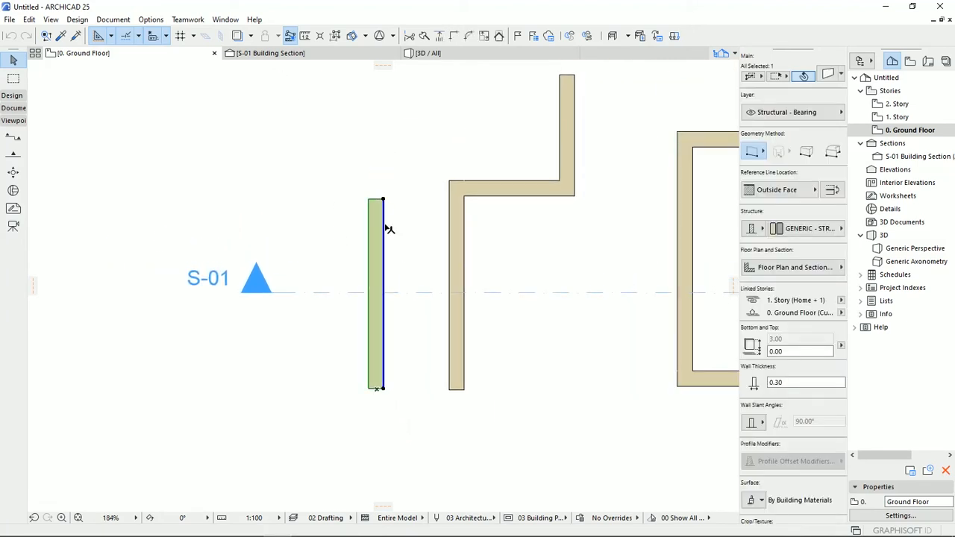
left_click(324, 54)
left_click(457, 58)
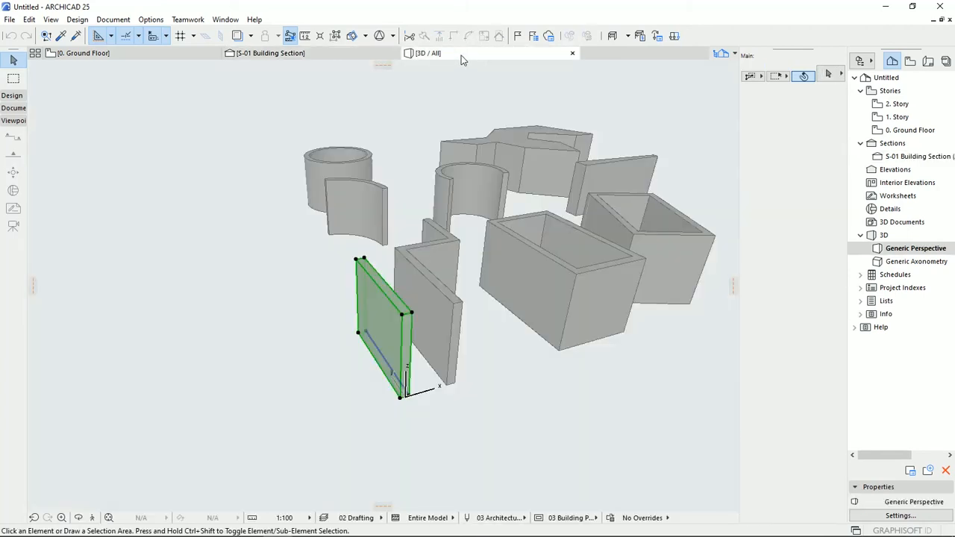
key("F2")
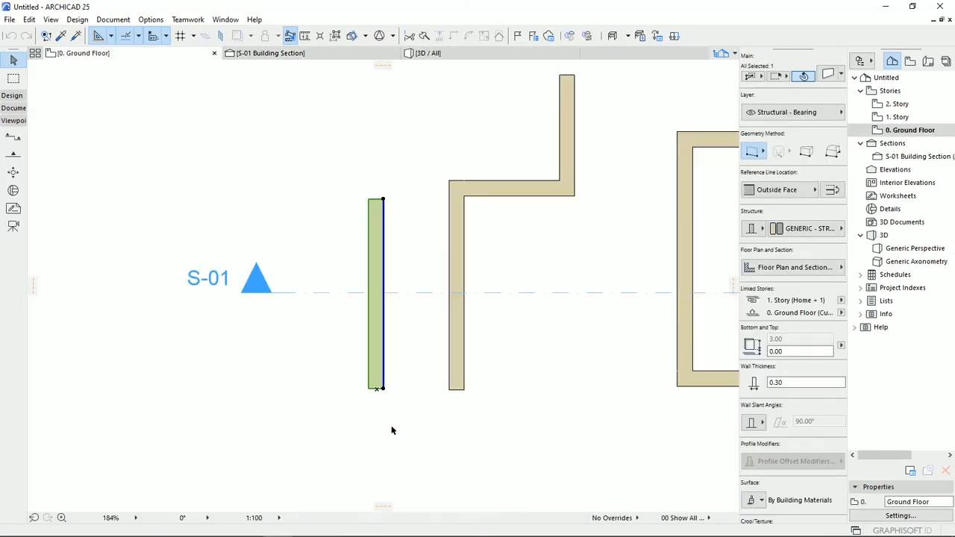
scroll(799, 373, "down", 8)
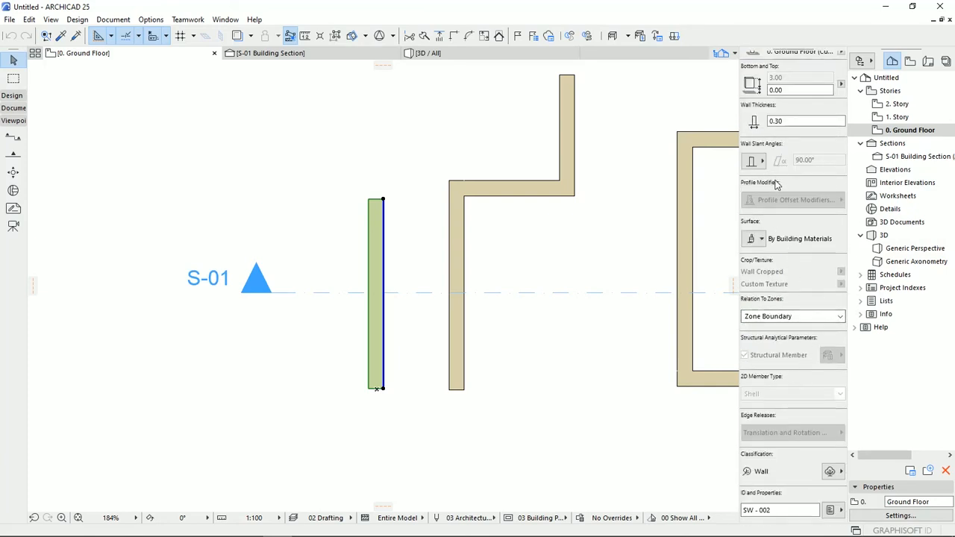
scroll(783, 216, "up", 8)
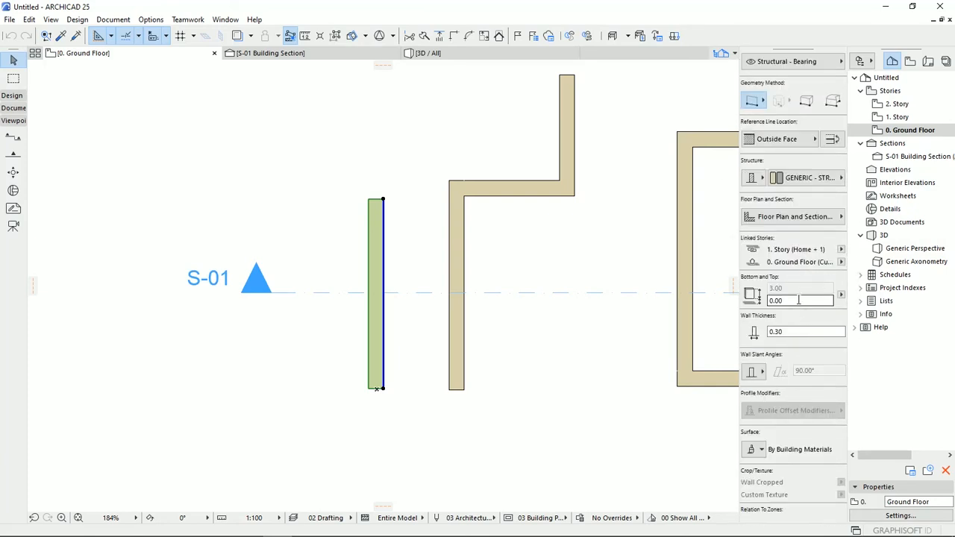
scroll(792, 336, "down", 2)
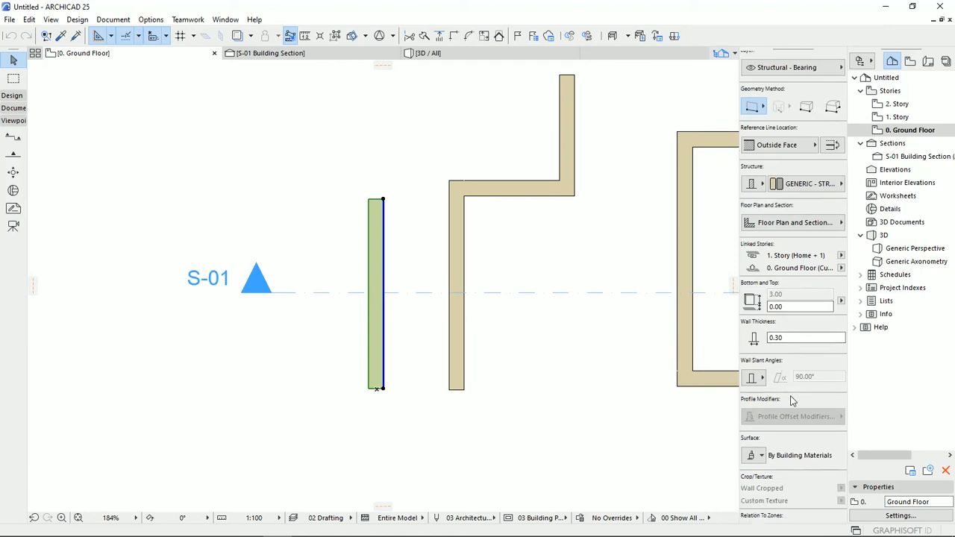
left_click(762, 379)
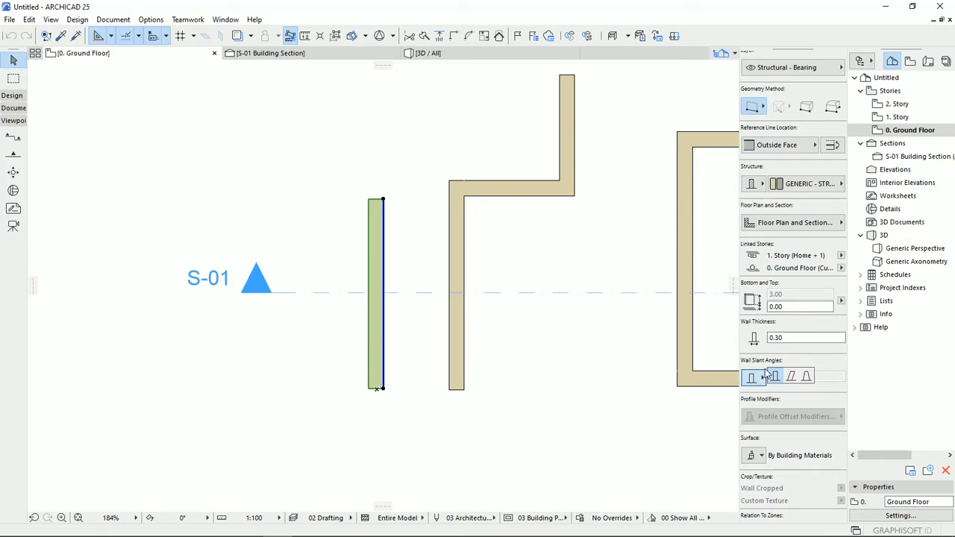
left_click(792, 378)
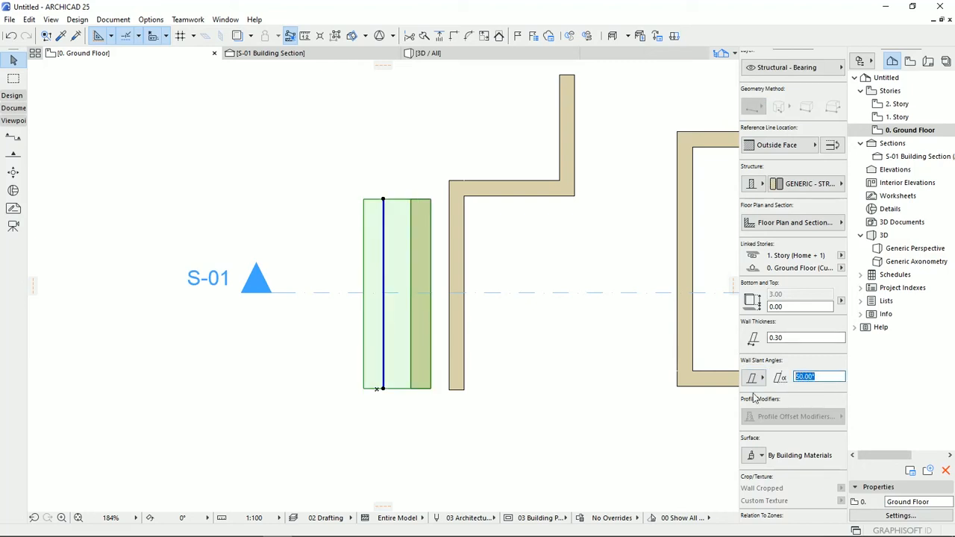
- In the building section, set the slanted wall's slant angle to 80° and deselect it
left_click(302, 55)
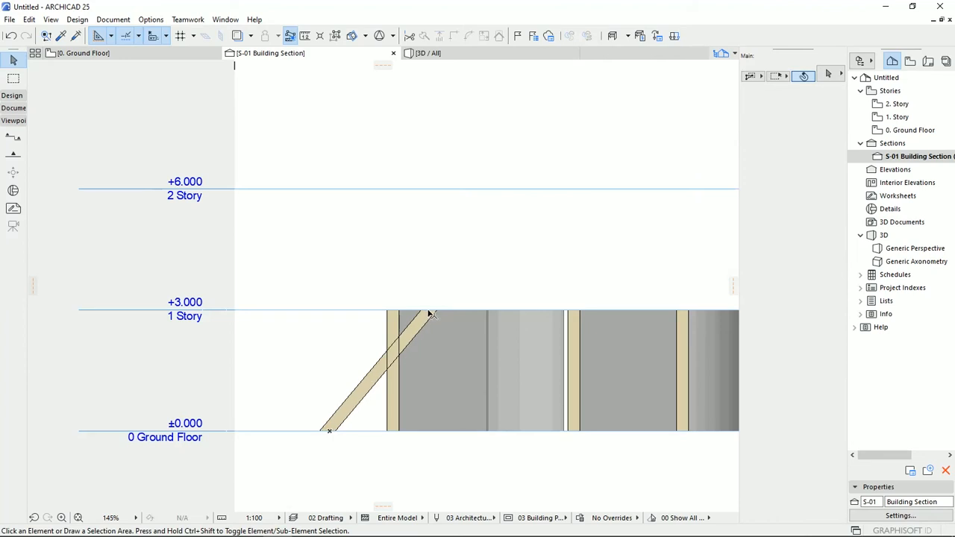
left_click(363, 399)
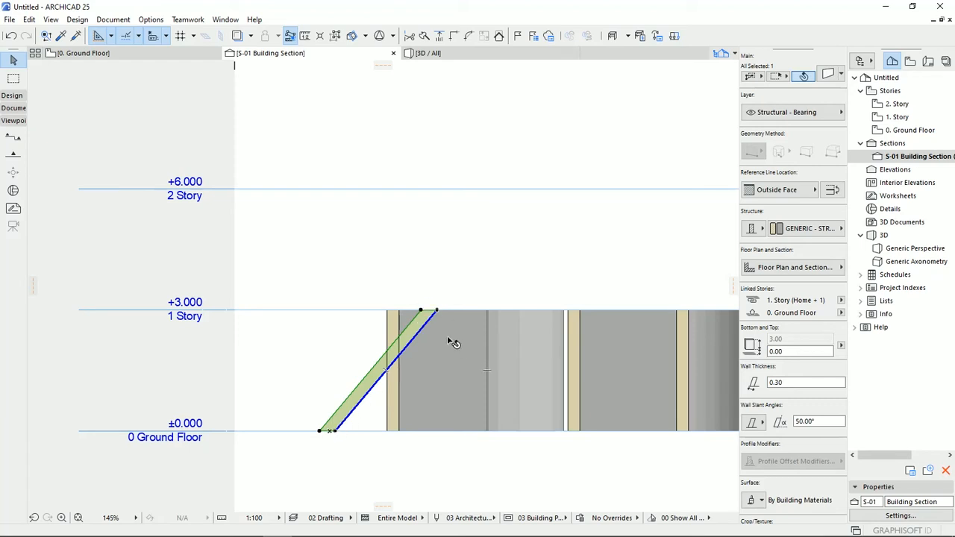
left_click(837, 422)
type("80")
key("Return")
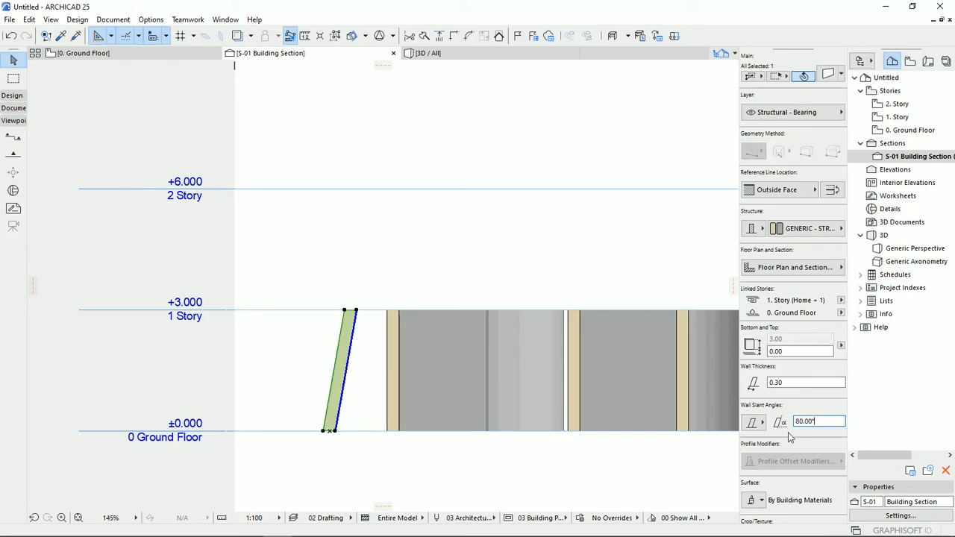
left_click(352, 451)
- Compare how the slanted wall is represented in the building section, the Ground Floor plan and 3D
scroll(336, 422, "up", 3)
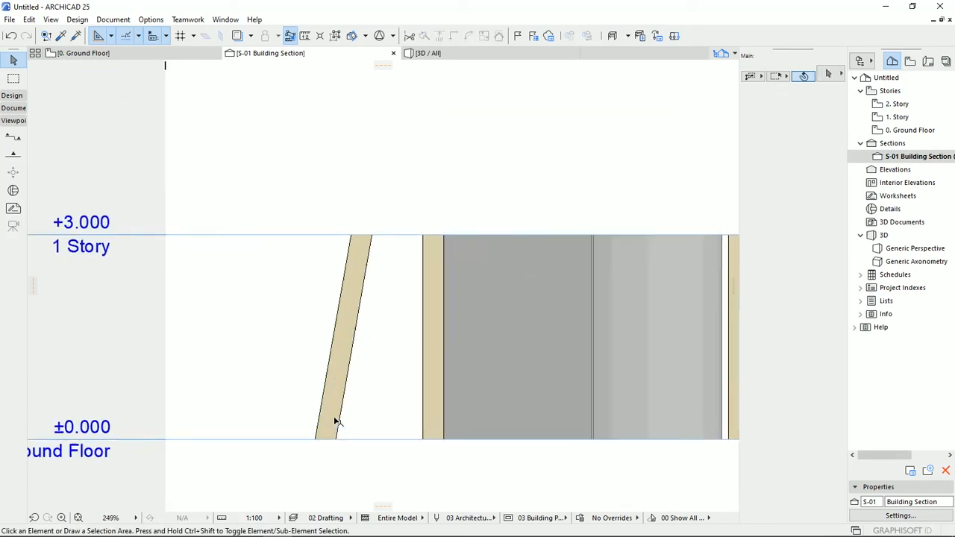
scroll(340, 421, "up", 2)
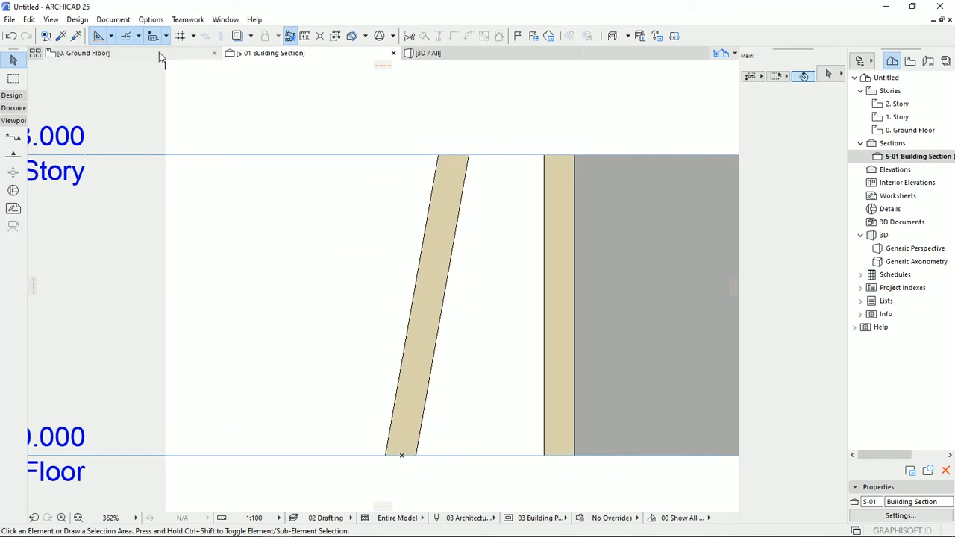
left_click(157, 57)
left_click(384, 339)
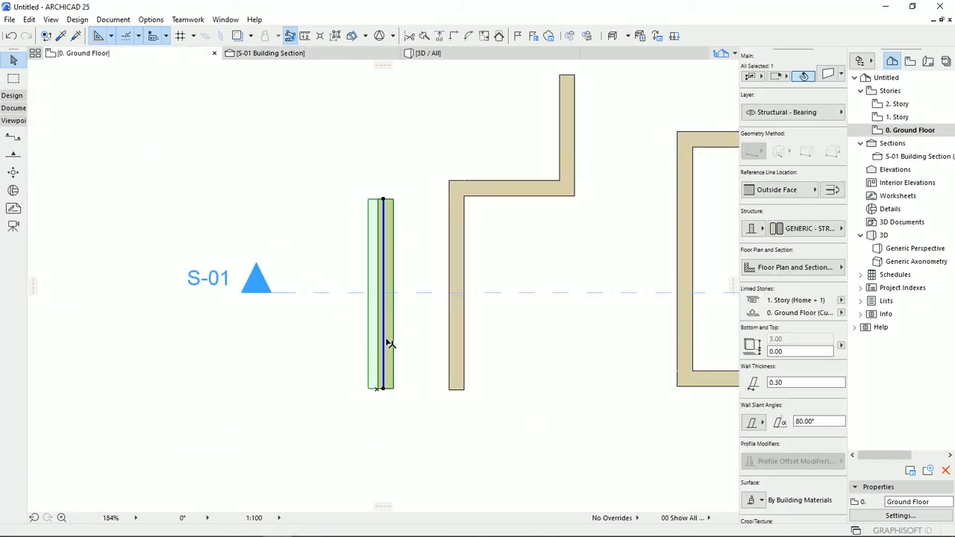
left_click(440, 53)
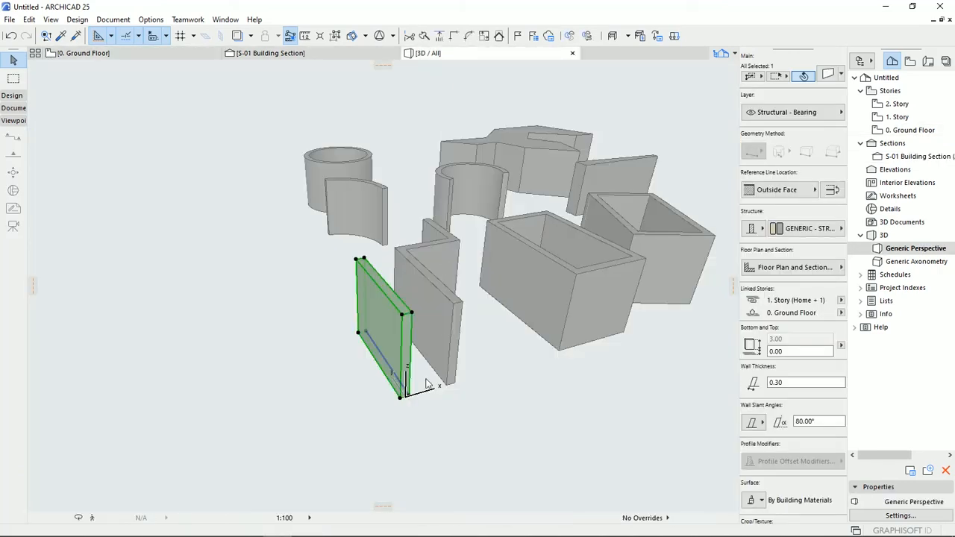
key("Escape")
middle_click_drag(437, 370, 458, 366, "shift")
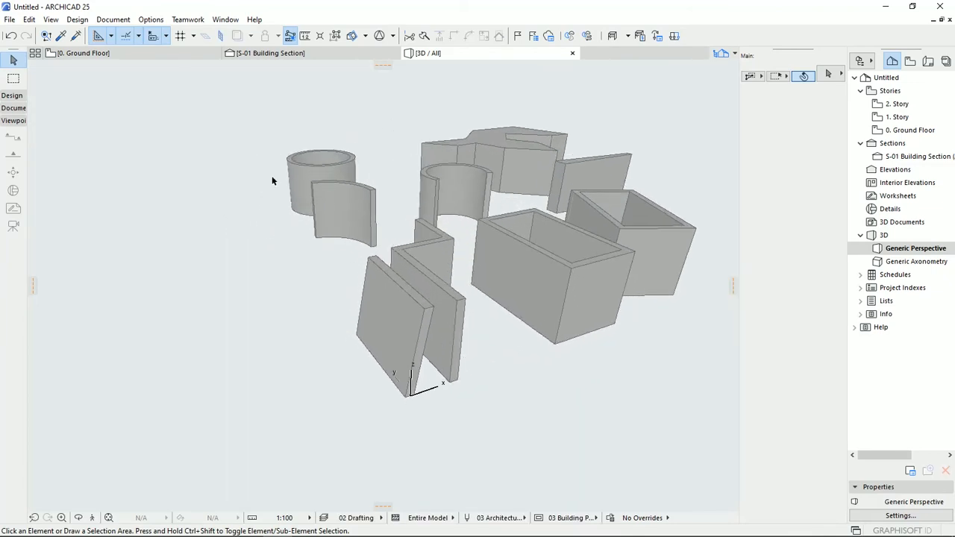
left_click(159, 55)
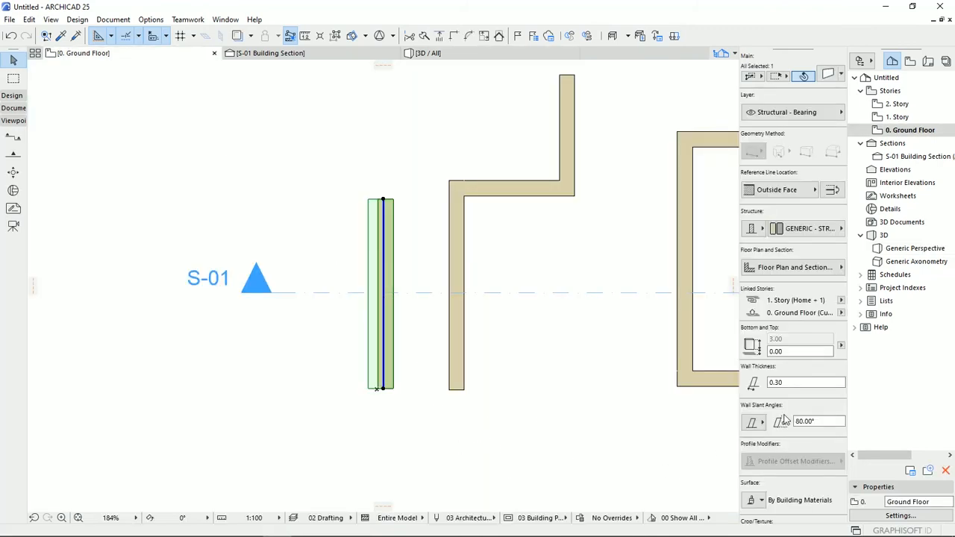
scroll(783, 421, "down", 3)
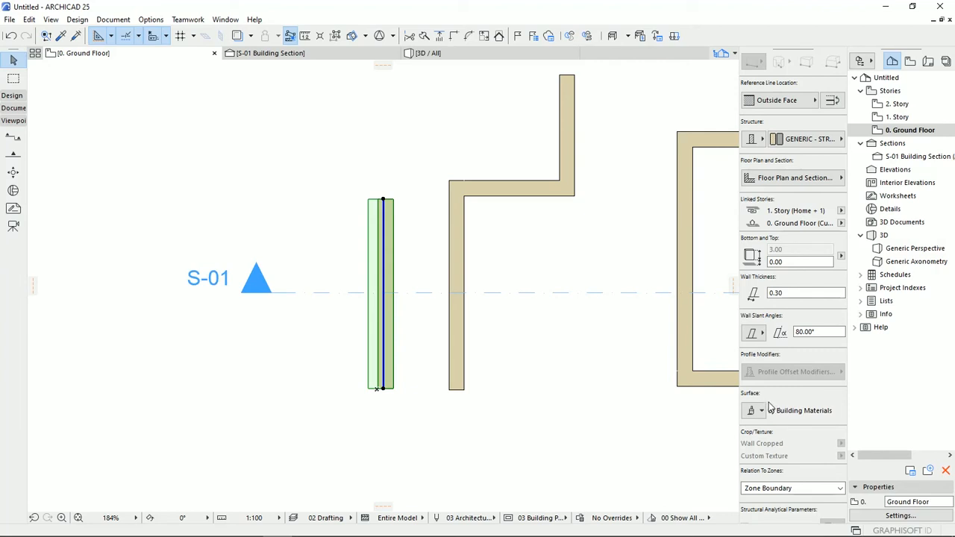
left_click(483, 429)
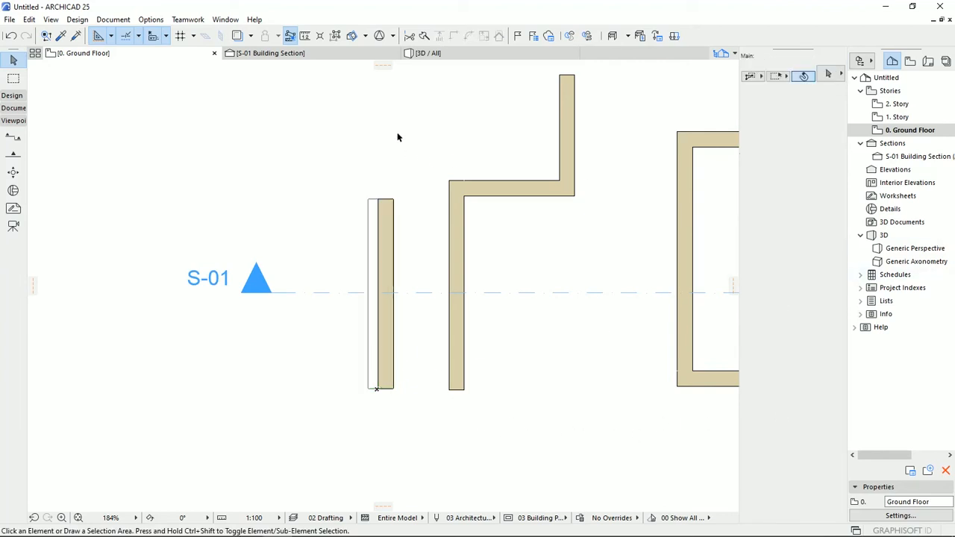
- In 3D, override the slanted wall's reference-side and edge surfaces with Stucco - Yellow Rough and its opposite face with Stucco - White Rough
left_click(431, 54)
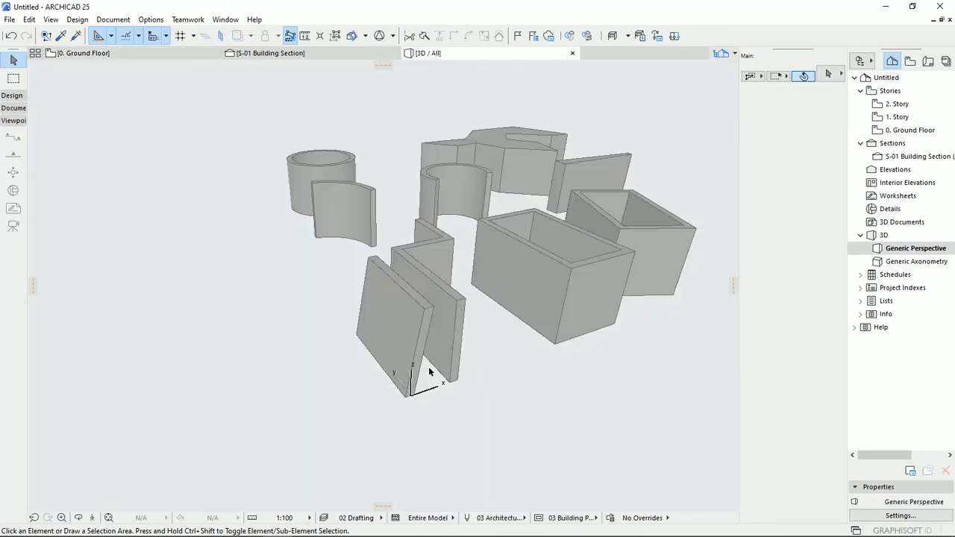
left_click(405, 344)
scroll(406, 357, "up", 2)
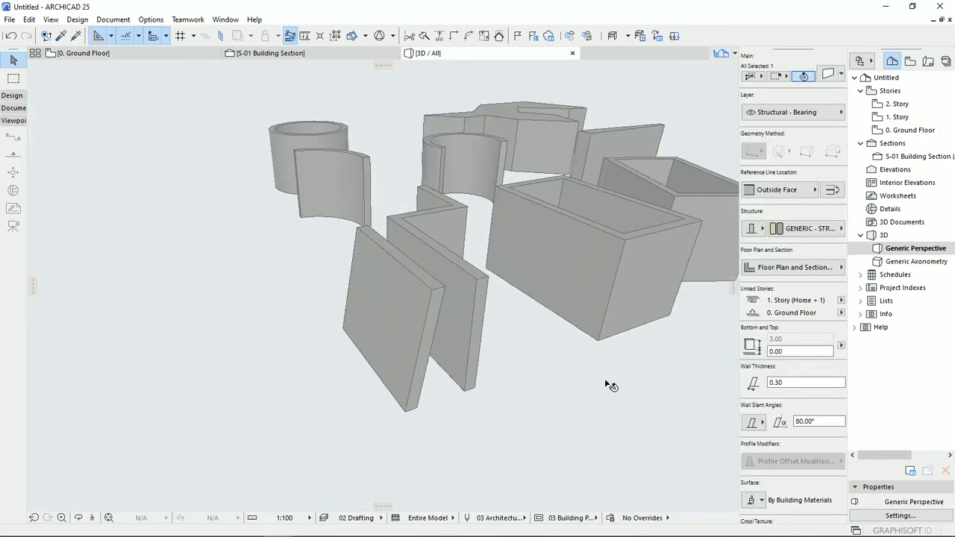
left_click(517, 369)
left_click(412, 318)
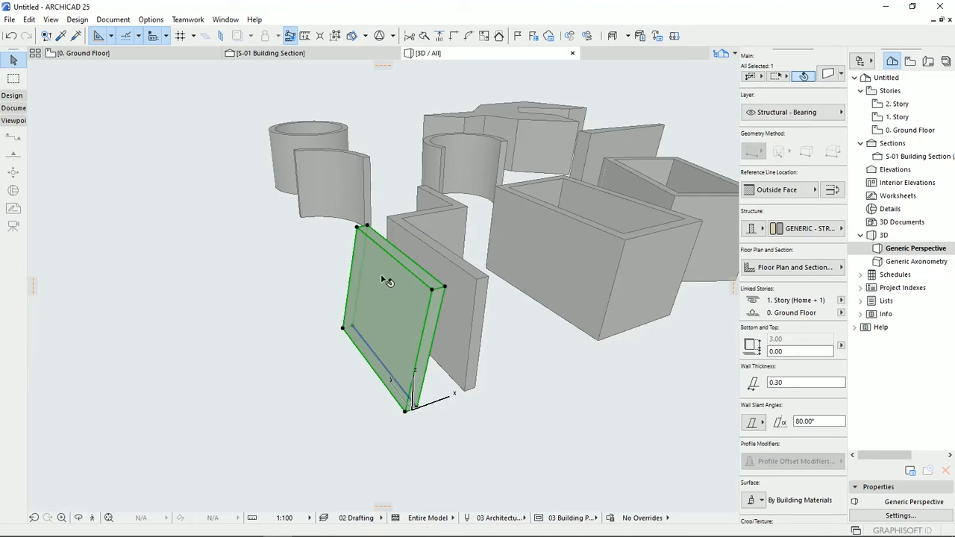
mouse_move(409, 333)
middle_mouse_down("shift")
mouse_move(277, 302)
mouse_move(391, 336)
middle_mouse_up("shift")
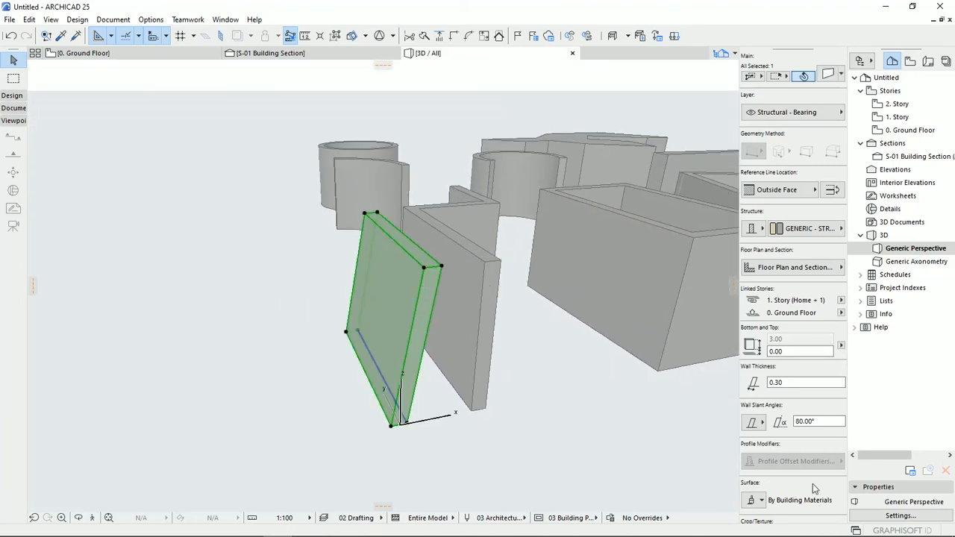
left_click(762, 502)
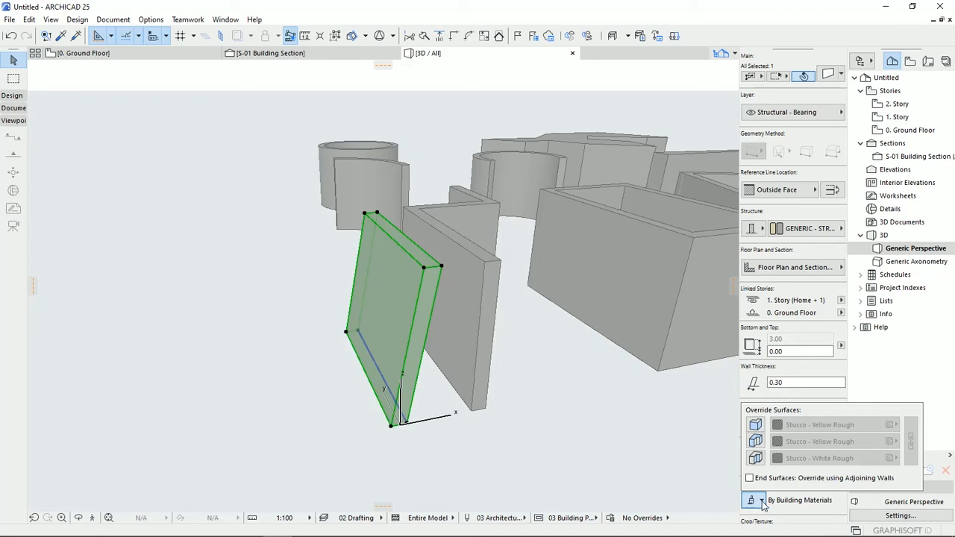
left_click(755, 424)
left_click(755, 441)
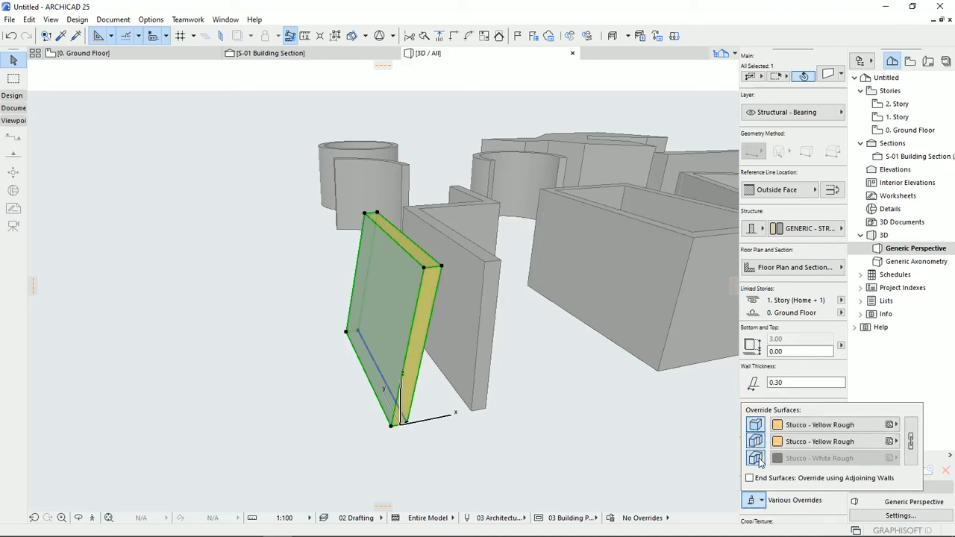
left_click(757, 458)
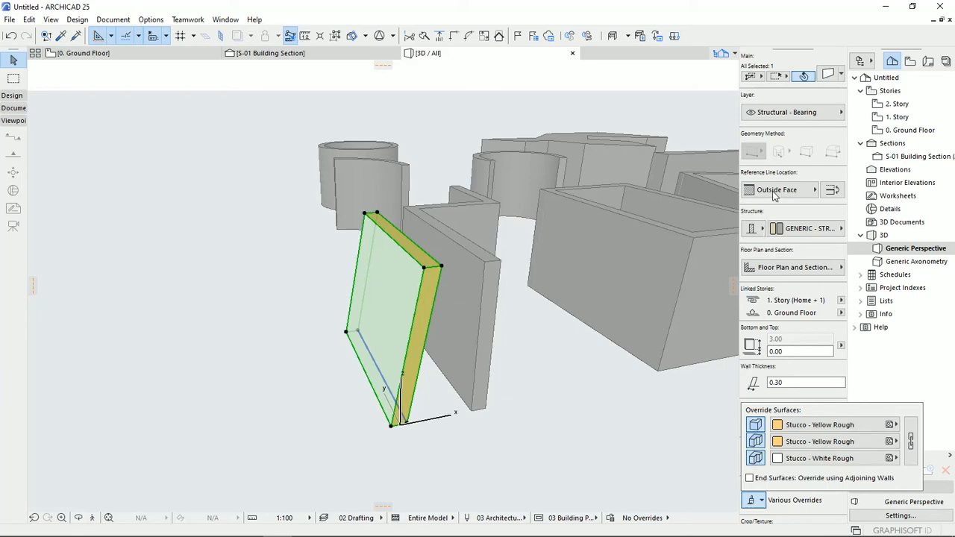
- Inspect the slanted wall's overridden faces and edges from both sides in 3D against its surface override settings
scroll(379, 395, "up", 3)
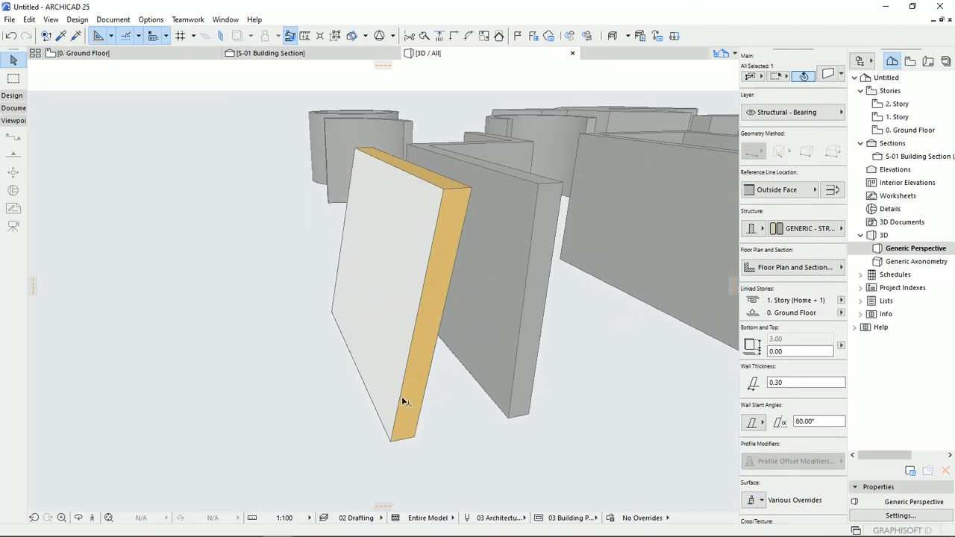
scroll(402, 396, "up", 2)
left_click(404, 416)
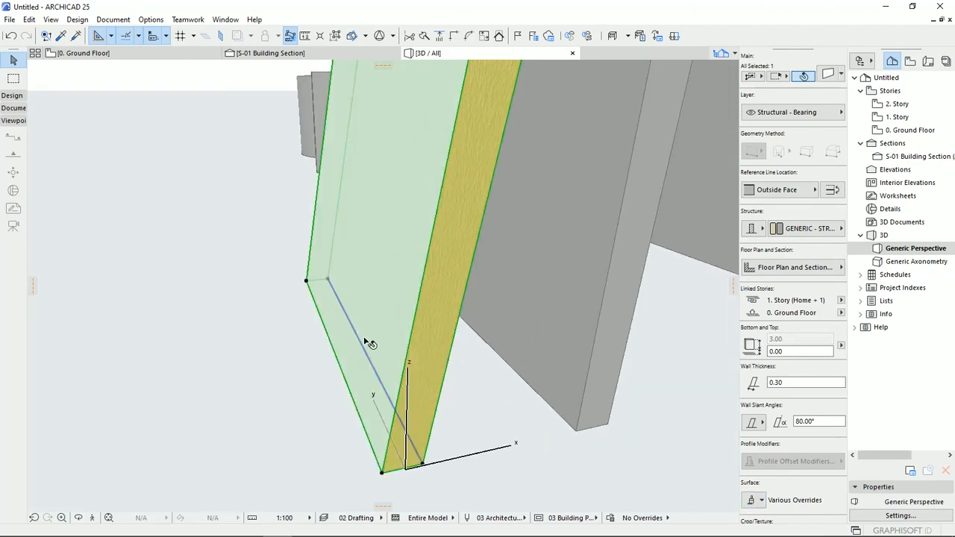
middle_click_drag(394, 392, 261, 355, "shift")
left_click(309, 324)
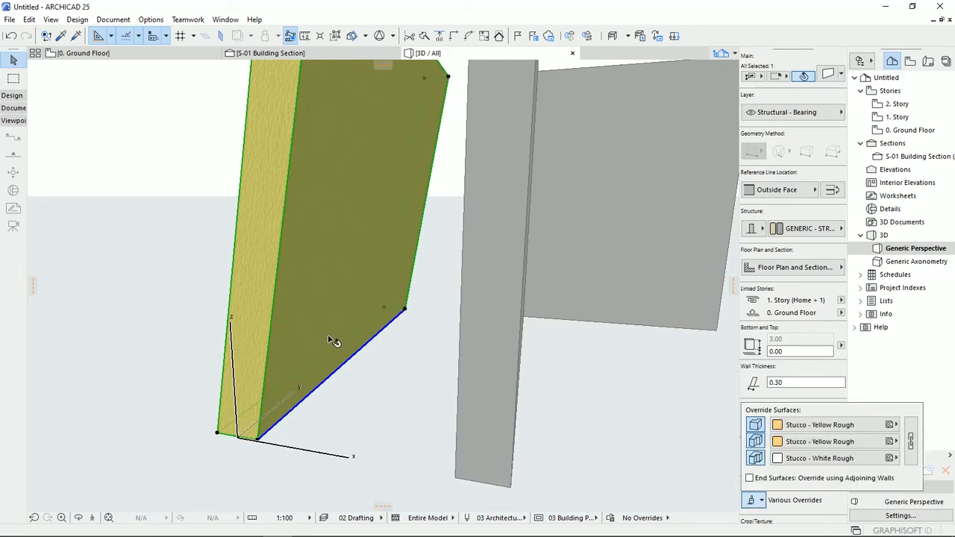
middle_click_drag(338, 332, 431, 359, "shift")
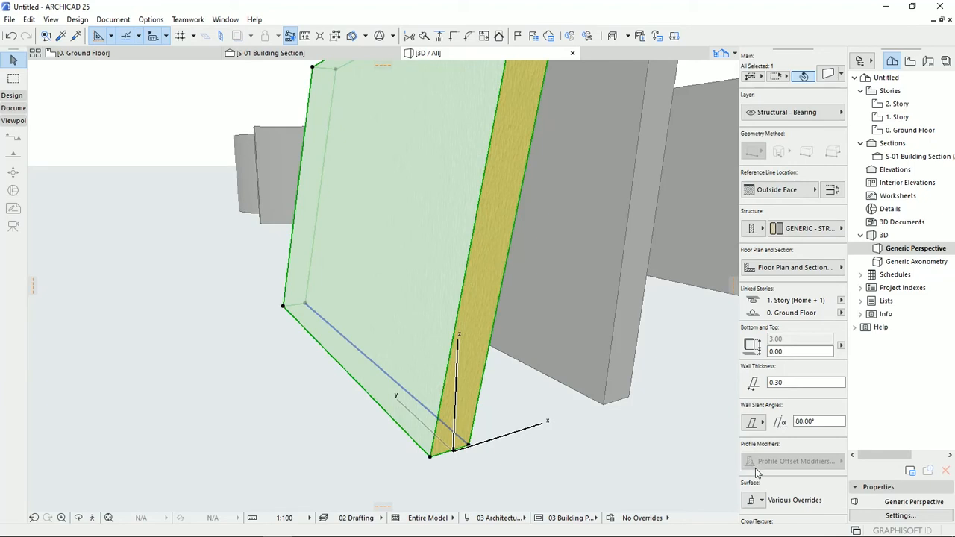
left_click(754, 500)
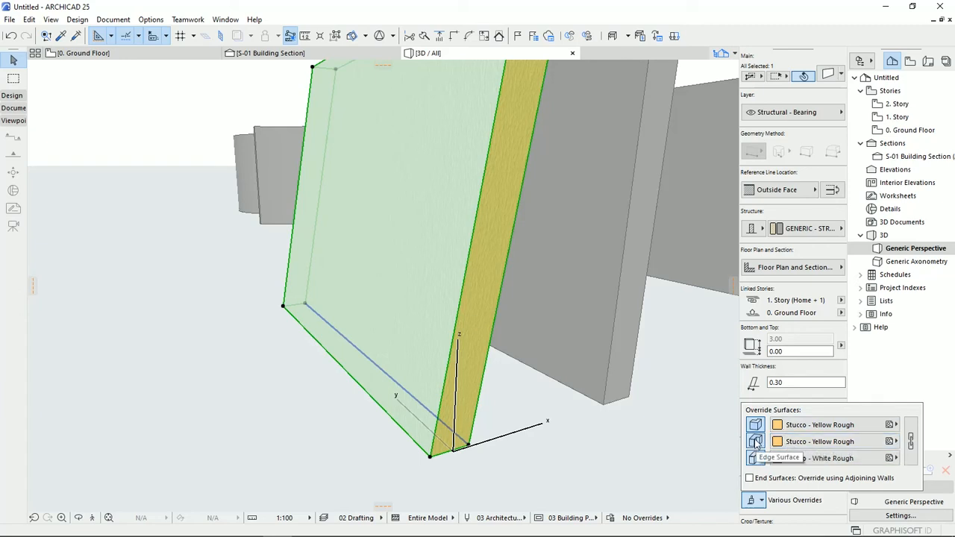
- Override the slanted wall's outside face with Stucco - Red Rough and check both sides of the wall in 3D
middle_click_drag(469, 355, 311, 335, "shift")
left_click(752, 500)
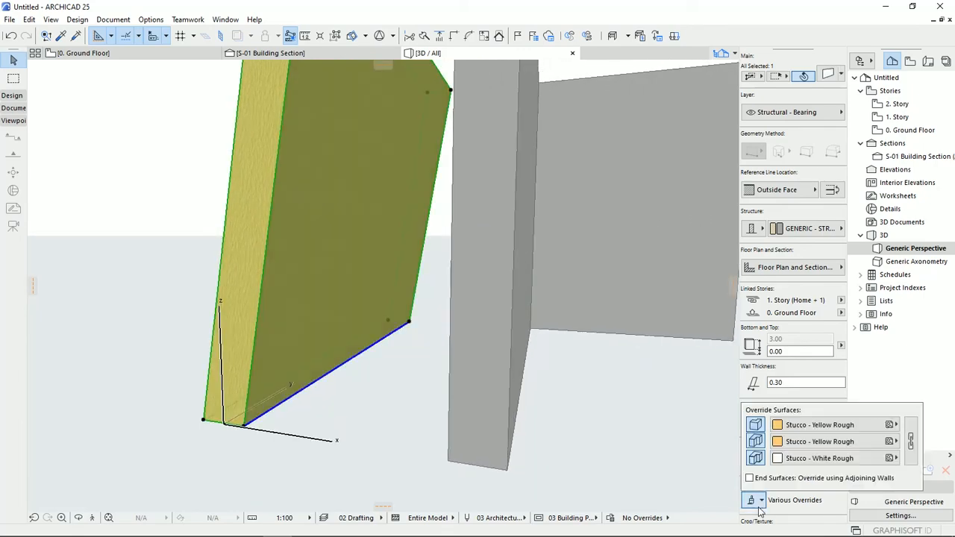
left_click(868, 428)
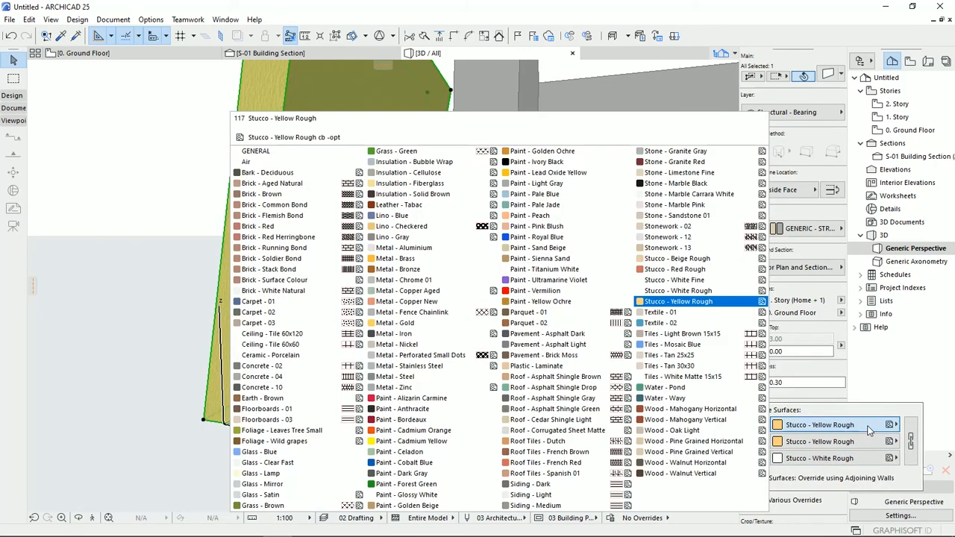
left_click(665, 270)
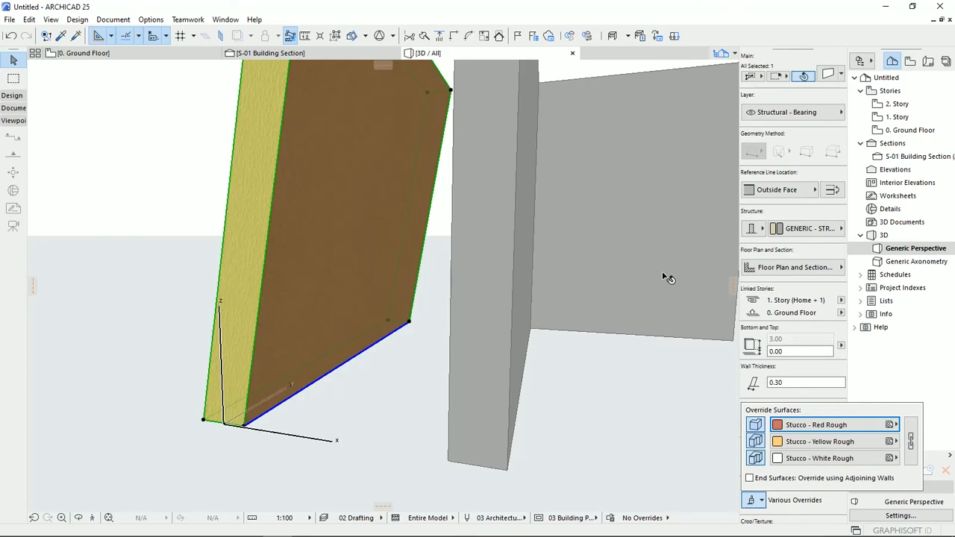
scroll(366, 418, "up", 5)
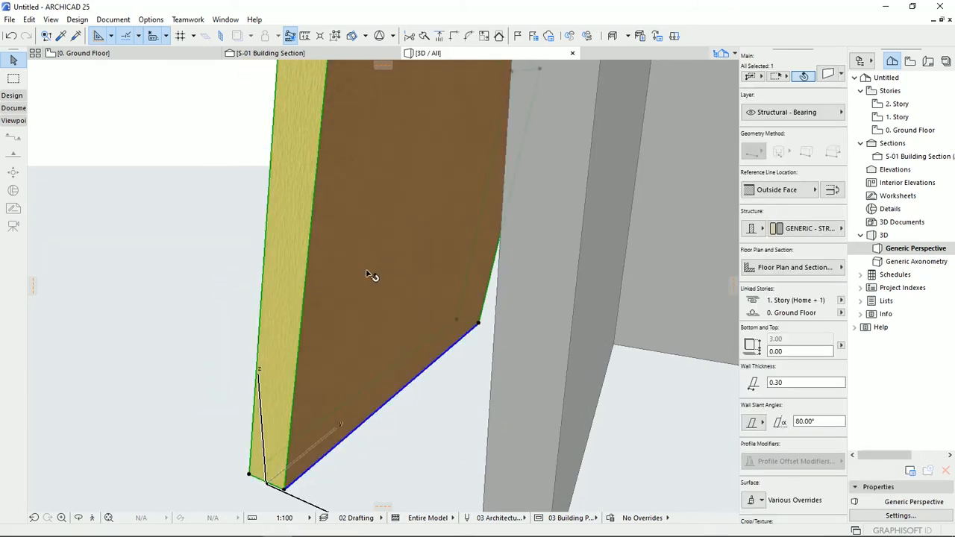
middle_click_drag(383, 298, 545, 315, "shift")
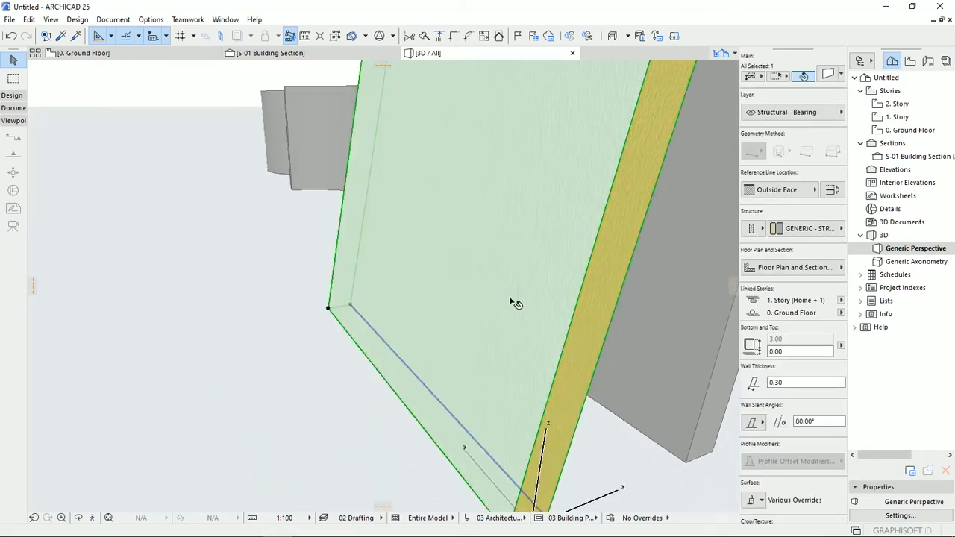
middle_click_drag(499, 335, 420, 296, "shift")
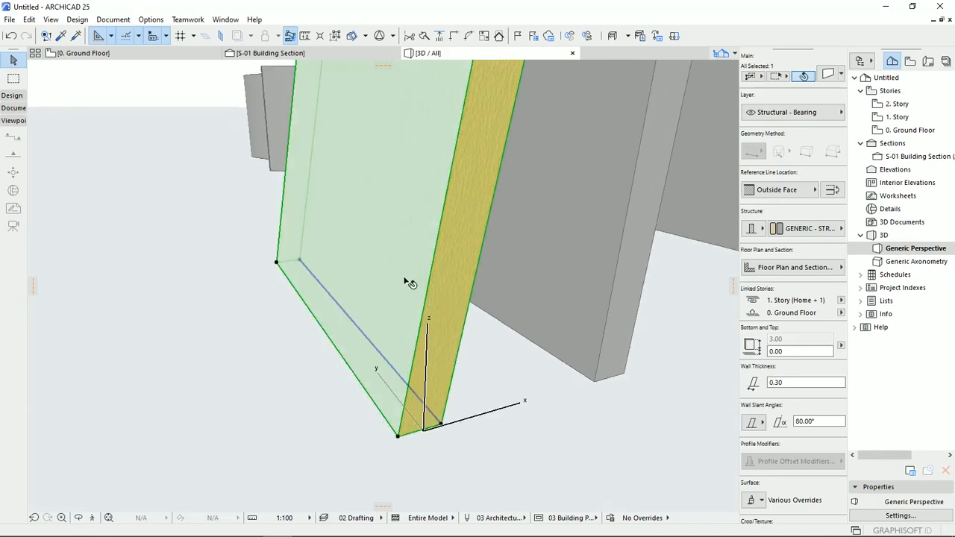
- Set the slanted wall's outside face override to Tiles - Mosaic Blue and link all three override surfaces to match it
left_click(754, 501)
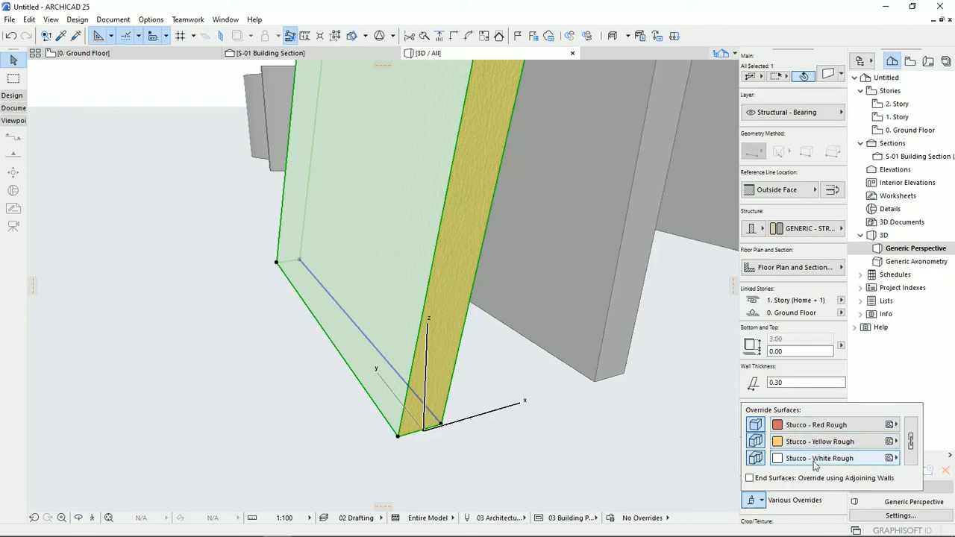
left_click(815, 427)
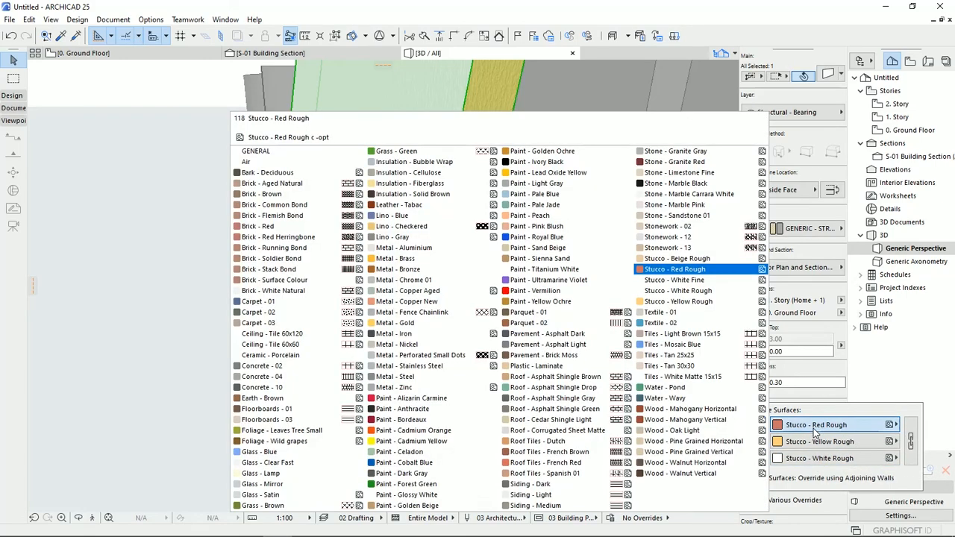
left_click(675, 344)
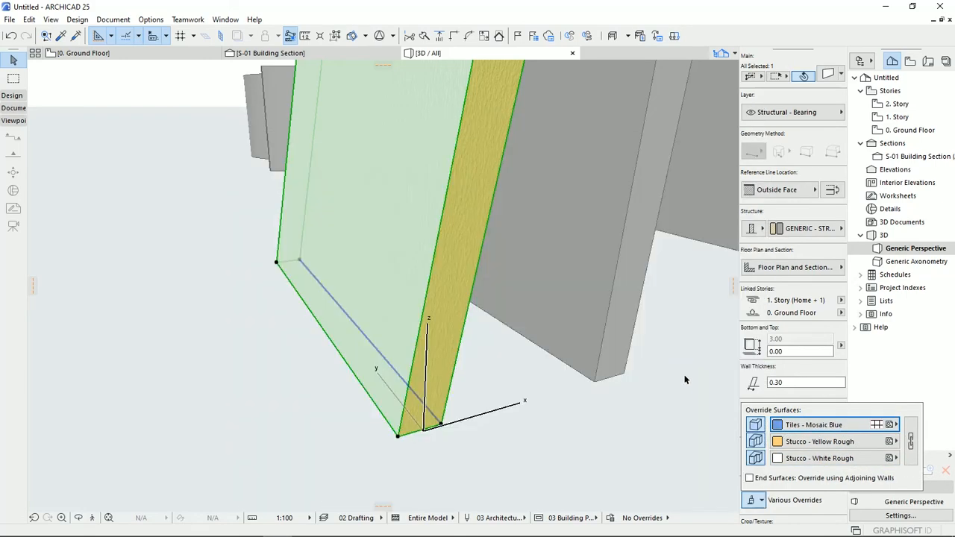
left_click(818, 443)
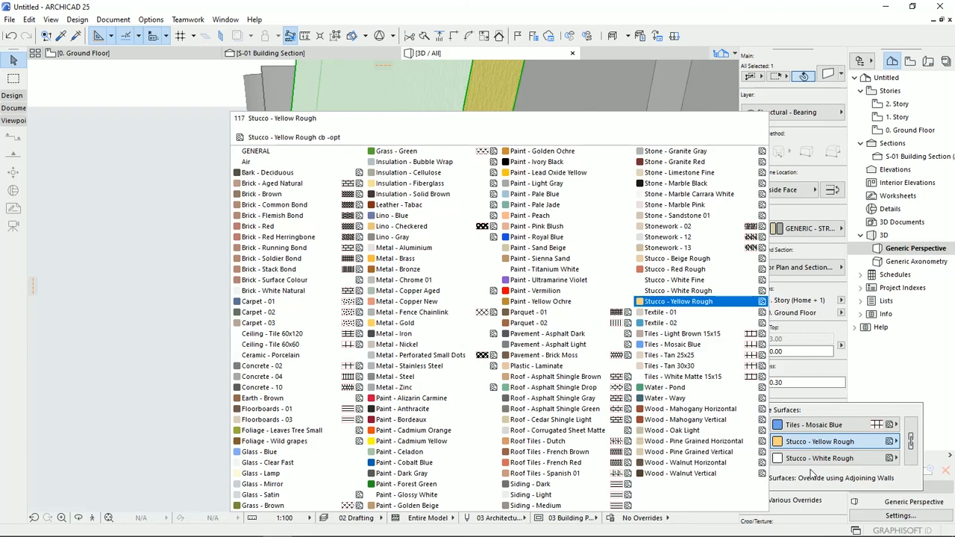
left_click(915, 442)
left_click(911, 442)
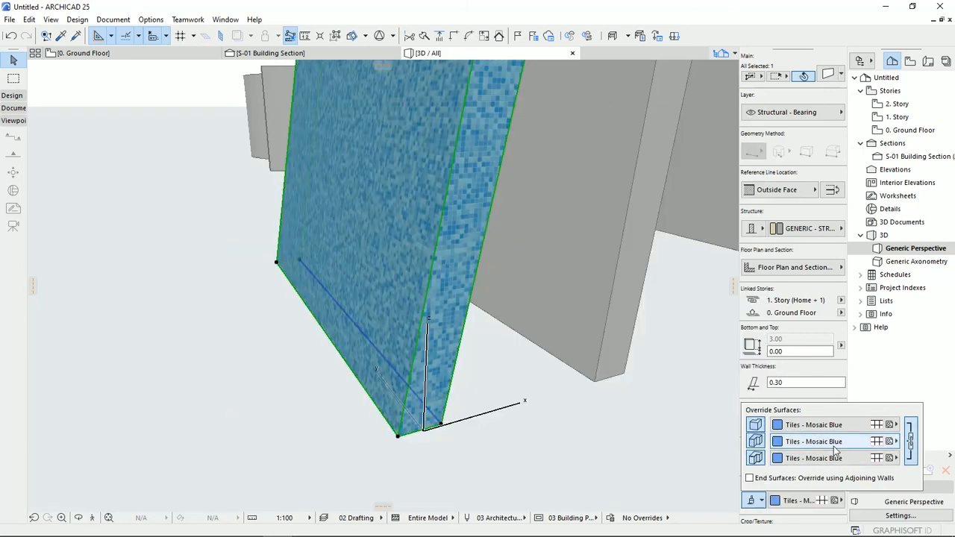
- Change the linked surface overrides of the slanted wall to Paint - Pale Jade, deselect the wall and view its other side
left_click(820, 425)
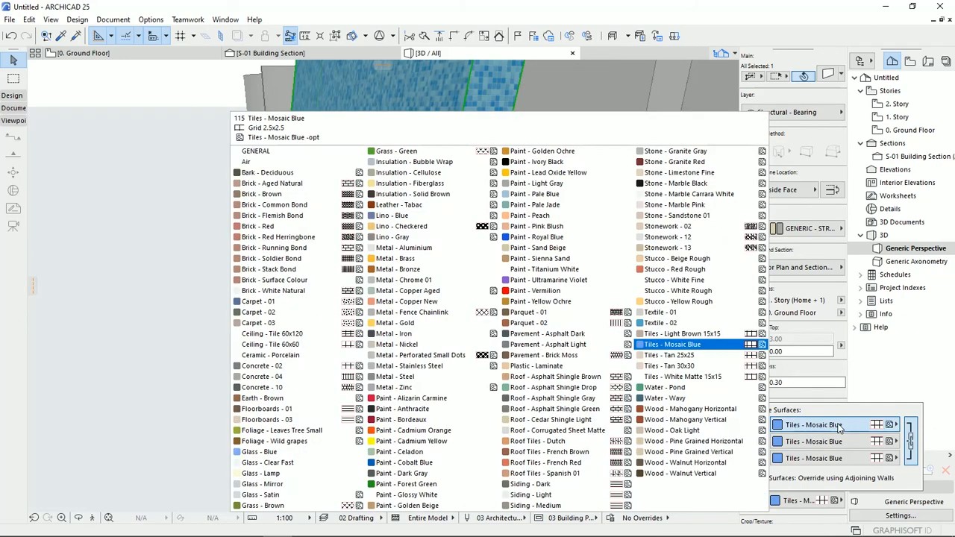
left_click(835, 460)
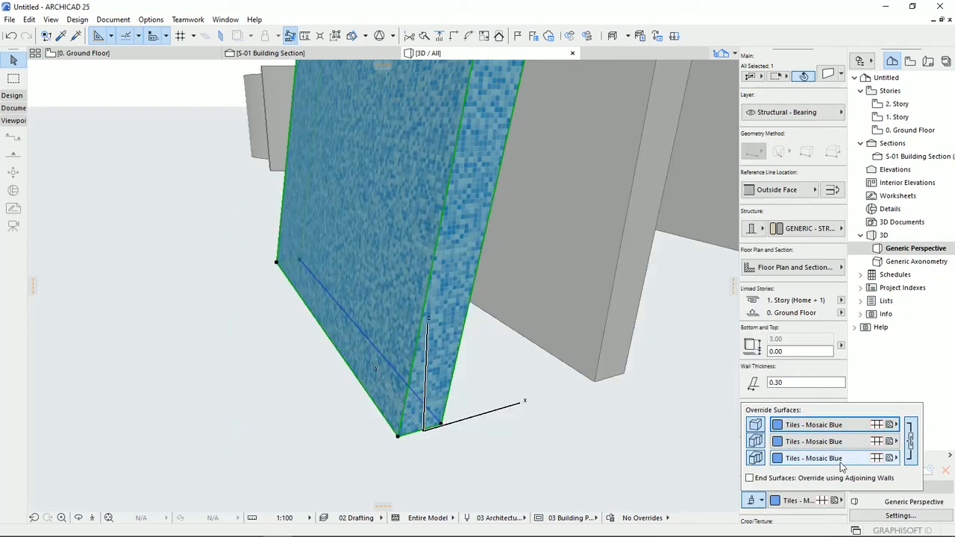
left_click(860, 462)
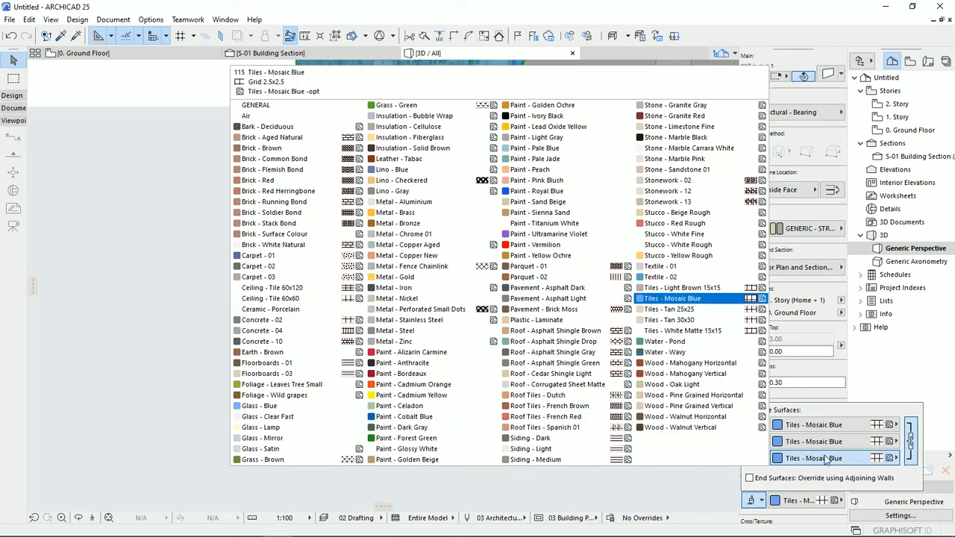
left_click(835, 474)
left_click(808, 460)
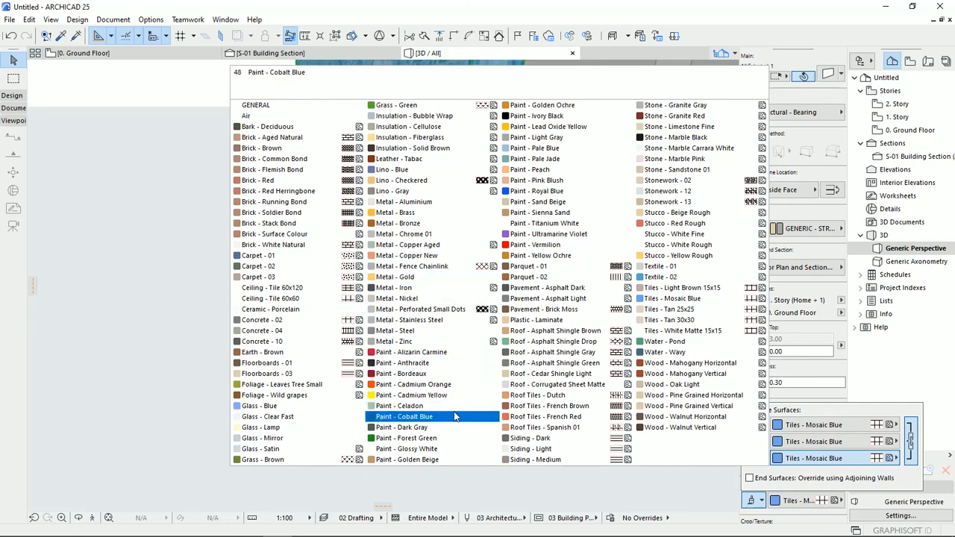
left_click(563, 159)
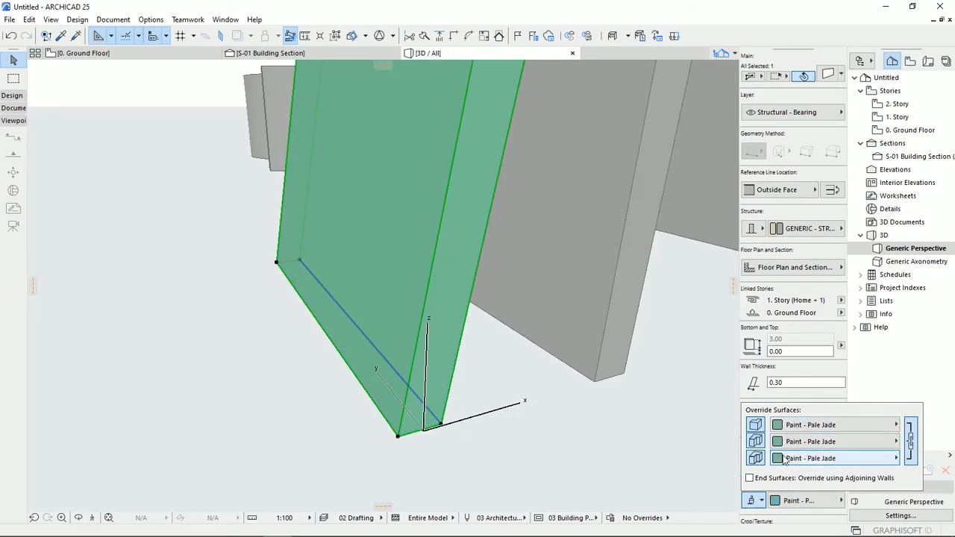
left_click(622, 437)
middle_click_drag(569, 456, 389, 392, "shift")
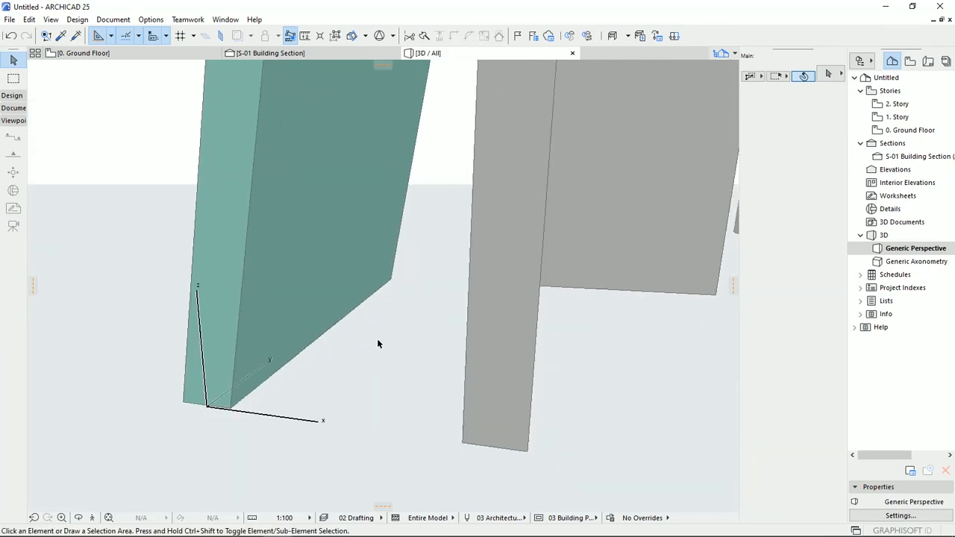
- Reselect the slanted wall, open its full selection settings and enlarge the dialog to show all Floor Plan and Section options
scroll(377, 340, "down", 5)
middle_click_drag(377, 340, 631, 310, "shift")
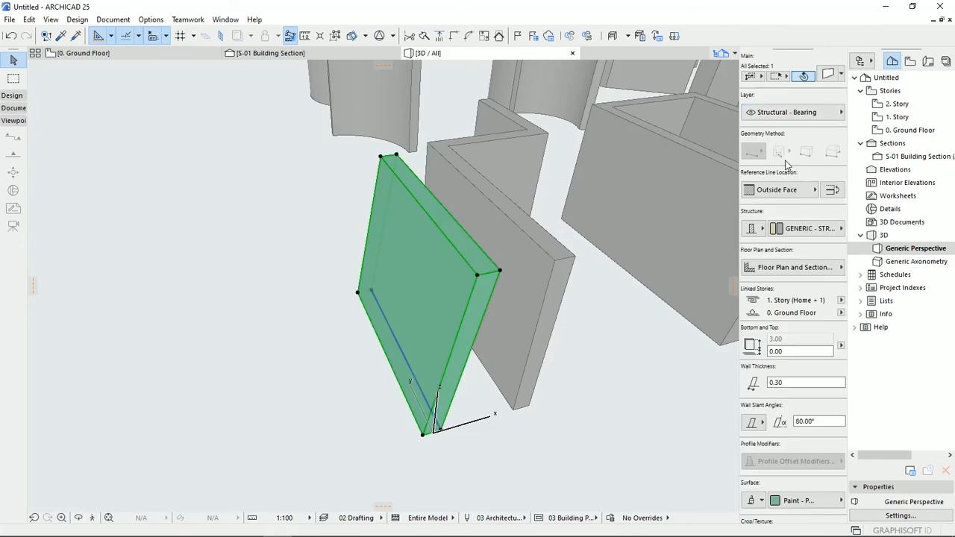
left_click(827, 76)
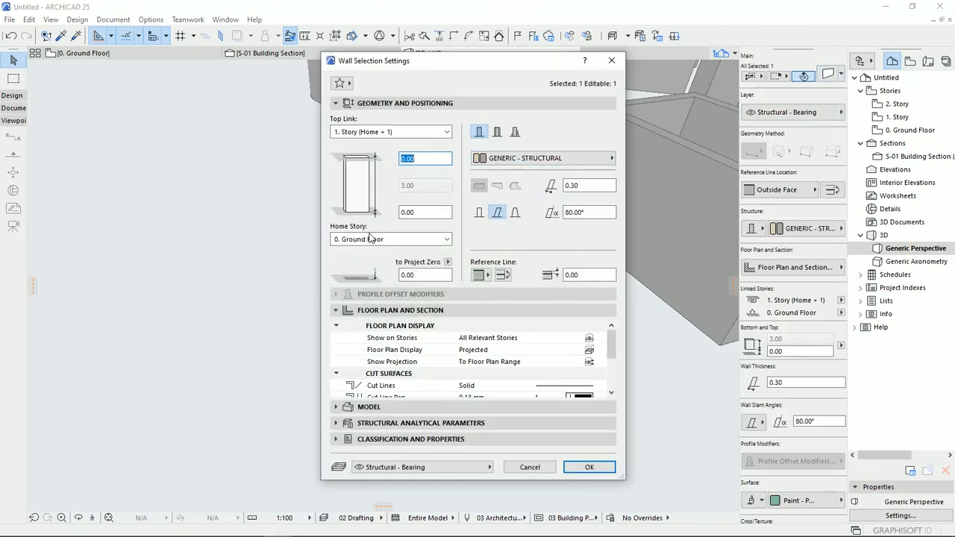
mouse_move(608, 348)
left_mouse_down()
mouse_move(610, 376)
mouse_move(610, 357)
left_mouse_up()
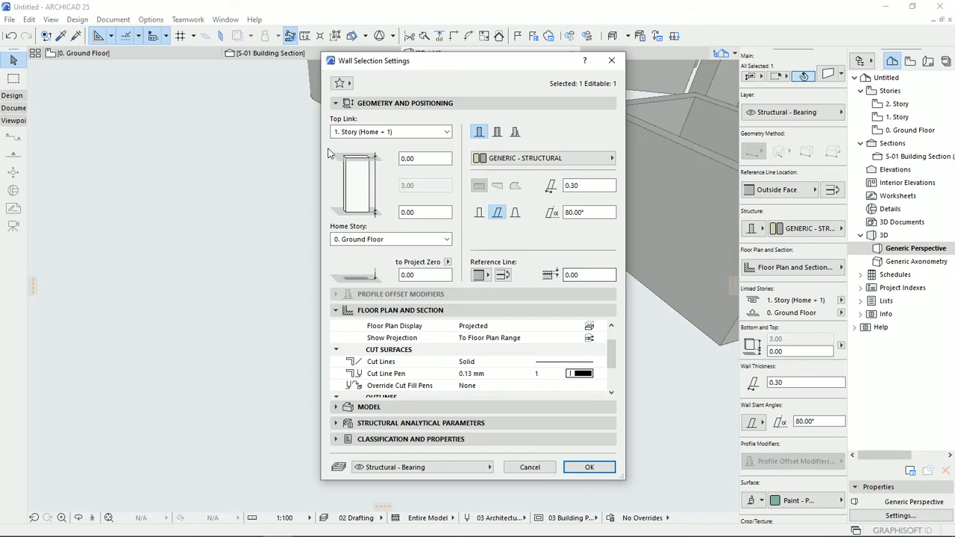
left_click_drag(466, 62, 447, 15)
left_click_drag(605, 433, 635, 532)
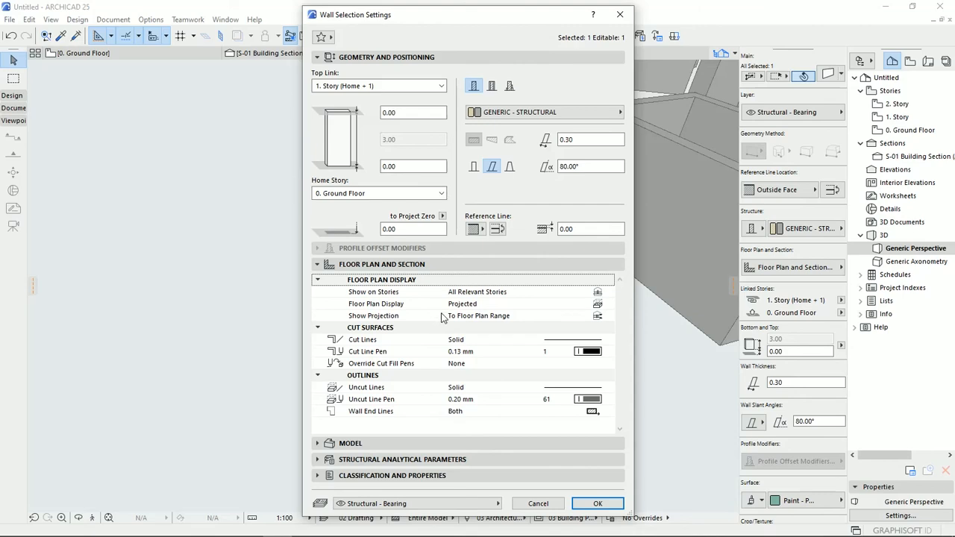
- Discard the open wall settings dialog and view the selected wall's quick Floor Plan and Section options
left_click(538, 503)
left_click(837, 269)
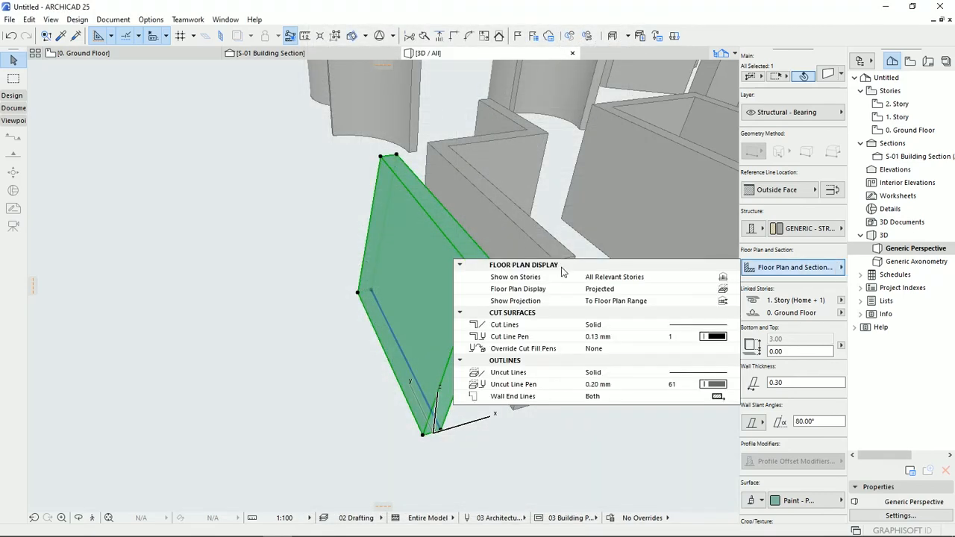
left_click(600, 455)
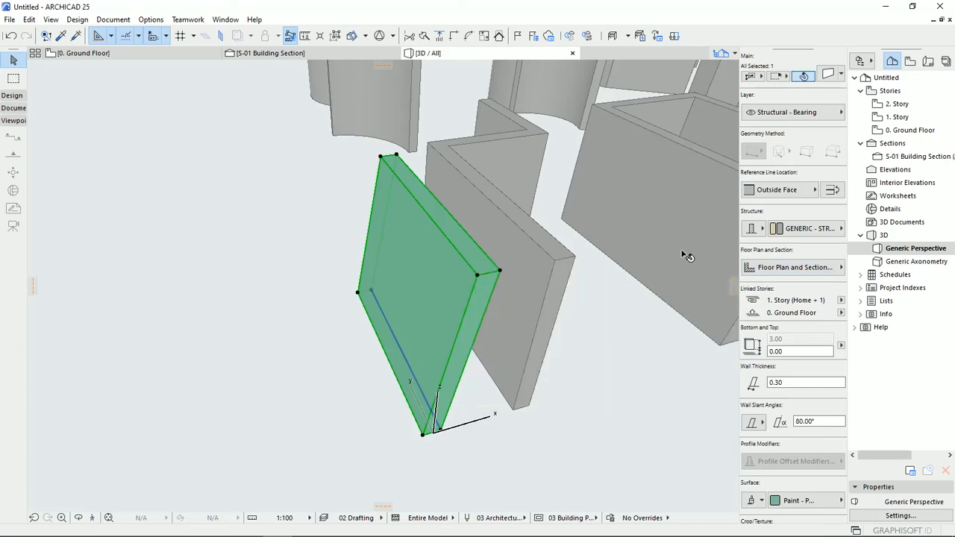
- Reopen the wall's full selection settings, collapse Floor Plan and Section, move the dialog off the wall and set the Top Link to Not Linked
left_click(825, 78)
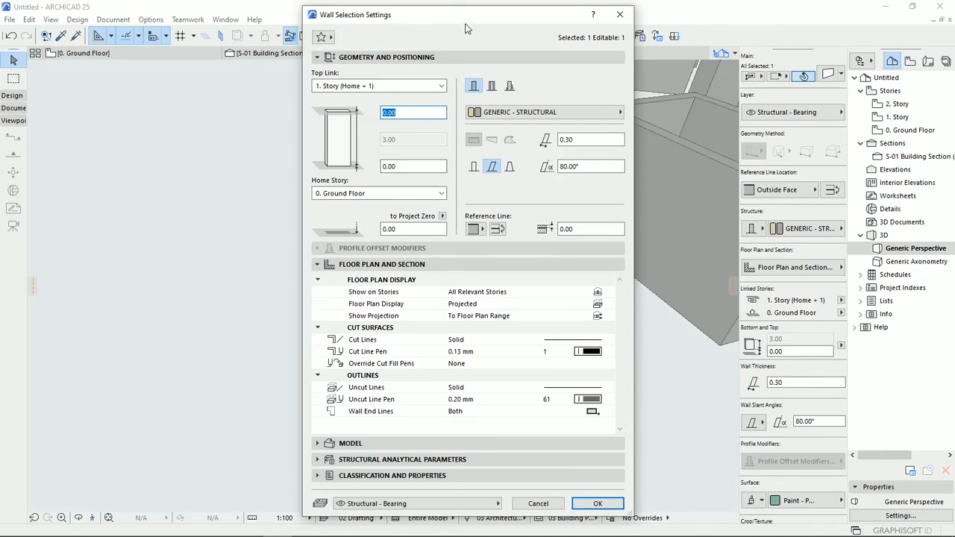
left_click(377, 265)
left_click_drag(417, 14, 185, 117)
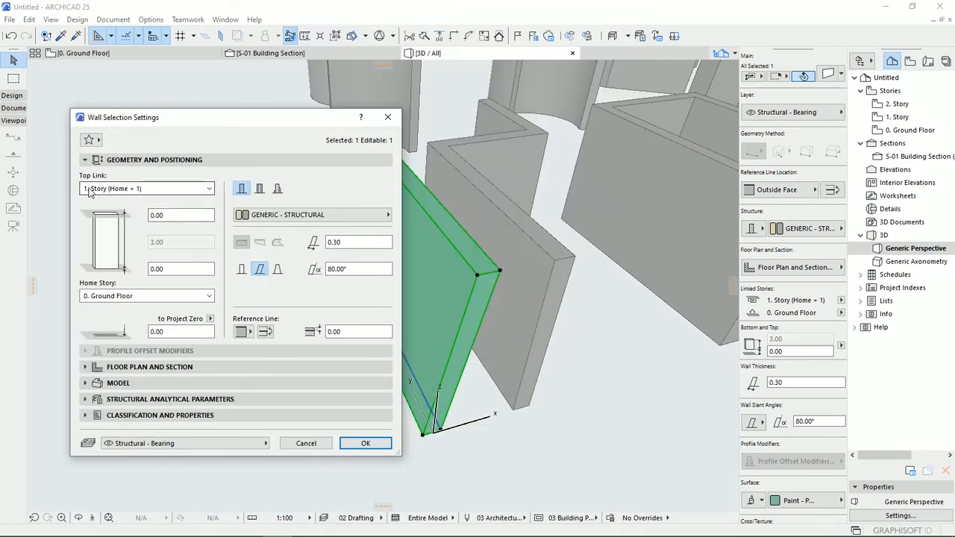
left_click(127, 190)
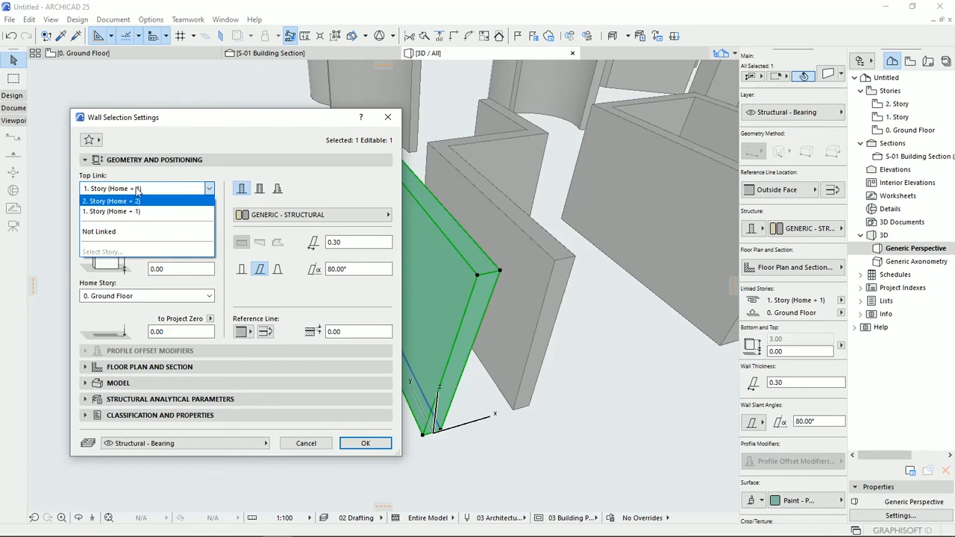
left_click(114, 233)
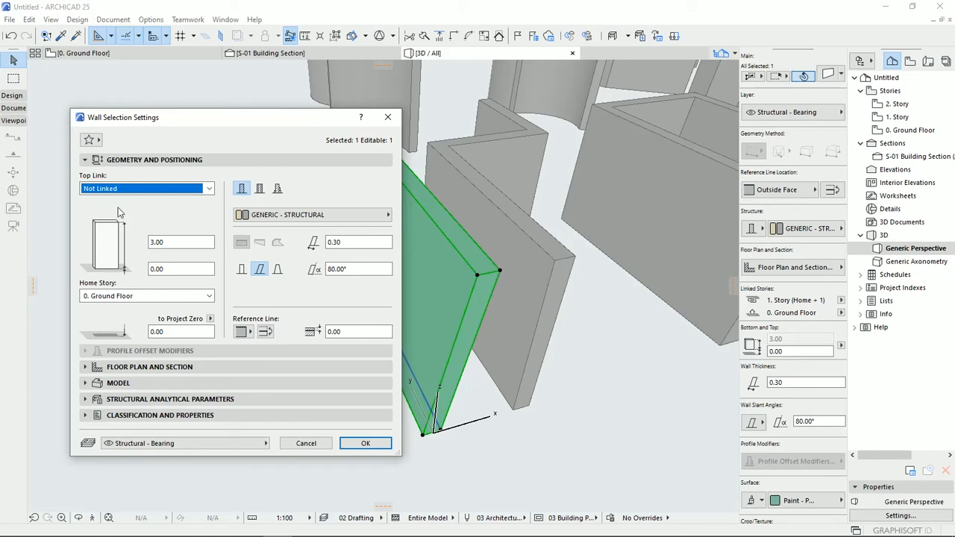
- Set the unlinked wall's height to 5.00 and its base offset from the home story to 1.00
left_click(151, 241)
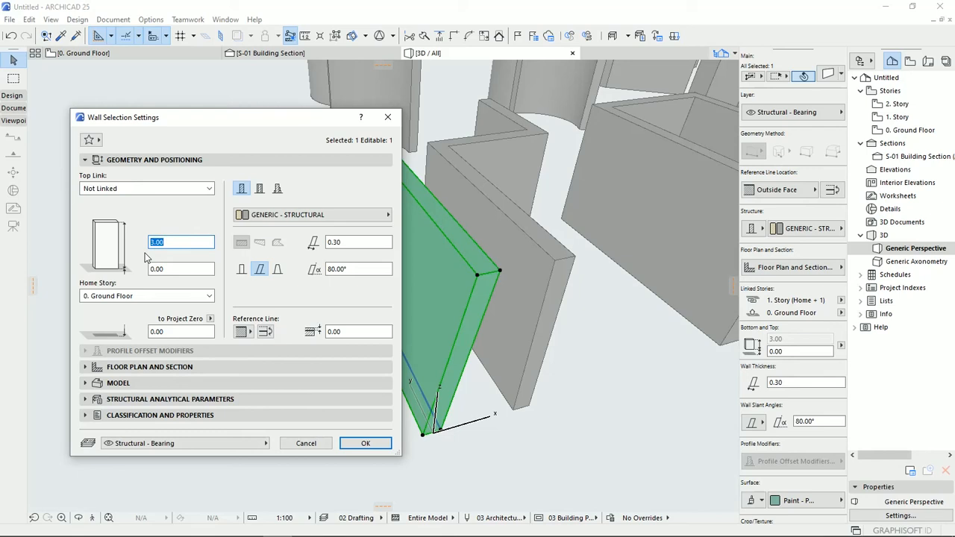
type("5")
key("Tab")
left_click(176, 271)
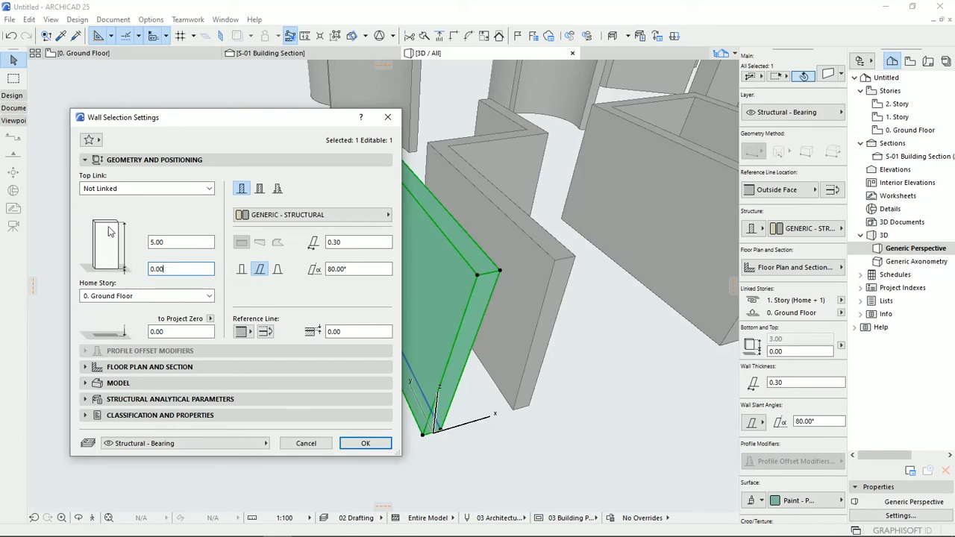
left_click_drag(179, 268, 118, 272)
type("1.00")
- Set the wall's base offset to 0 and its height to 3.00
left_click(168, 239)
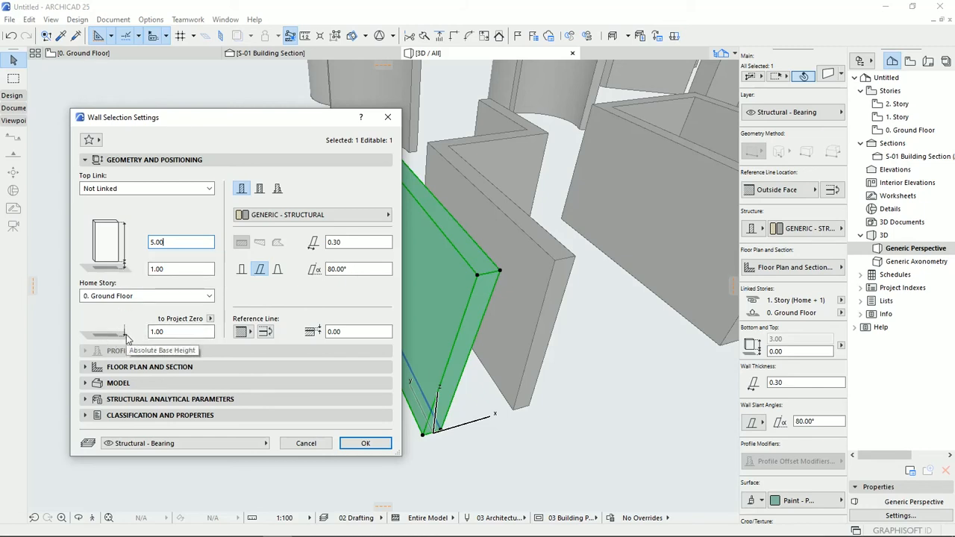
left_click(159, 269)
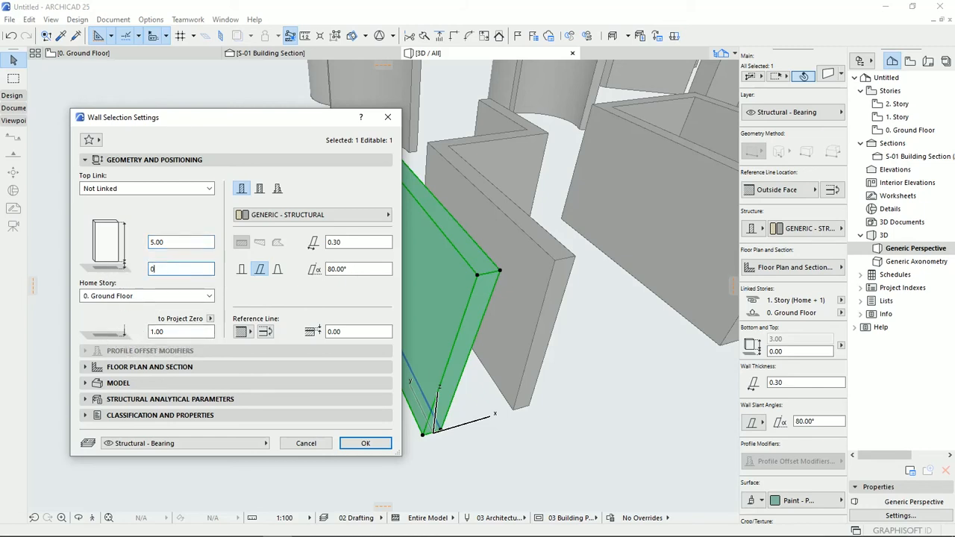
type("0")
key("shift+Tab")
type("3")
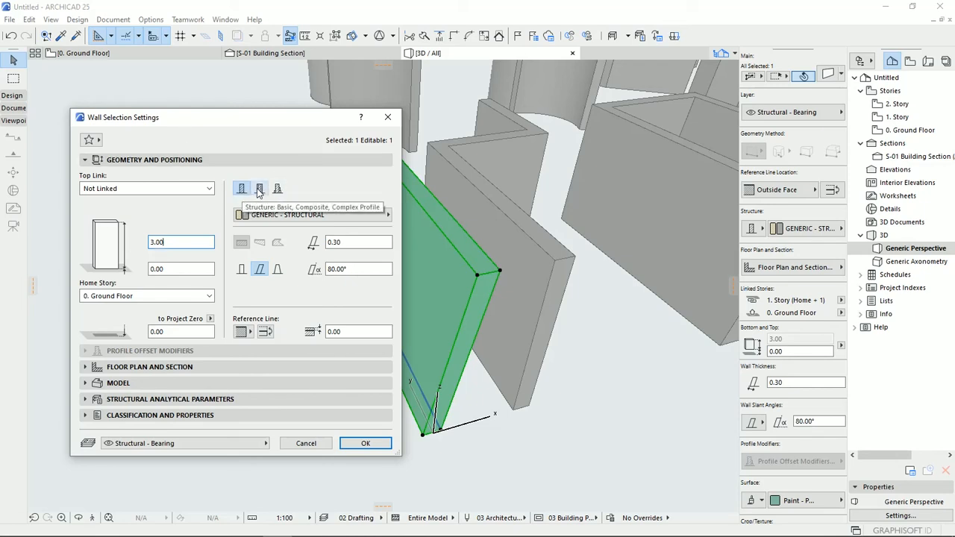
- Switch the wall repeatedly between Basic, Composite and Complex Profile structures to compare them, ending on Basic
left_click(261, 191)
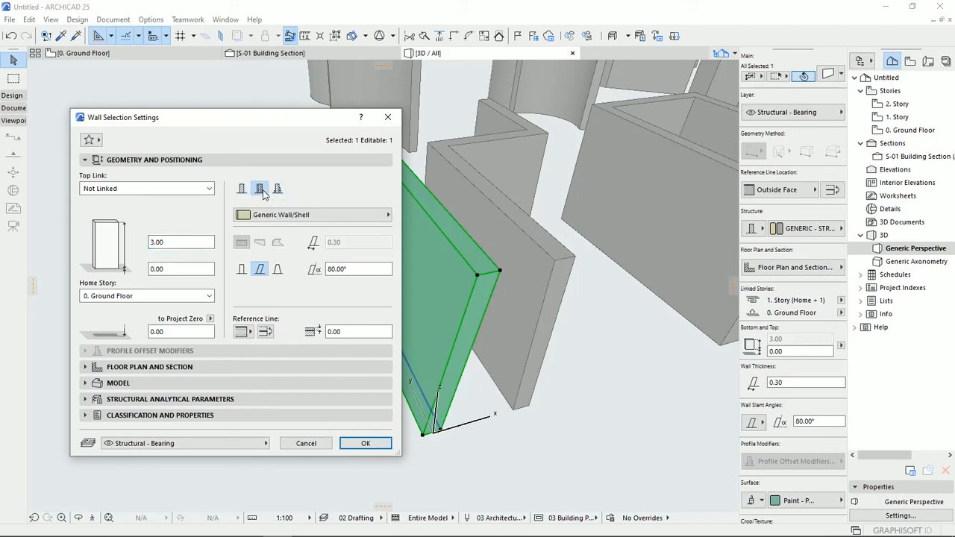
left_click(278, 191)
left_click(258, 191)
left_click(243, 191)
left_click(276, 191)
left_click(260, 190)
left_click(241, 190)
left_click(260, 189)
left_click(277, 191)
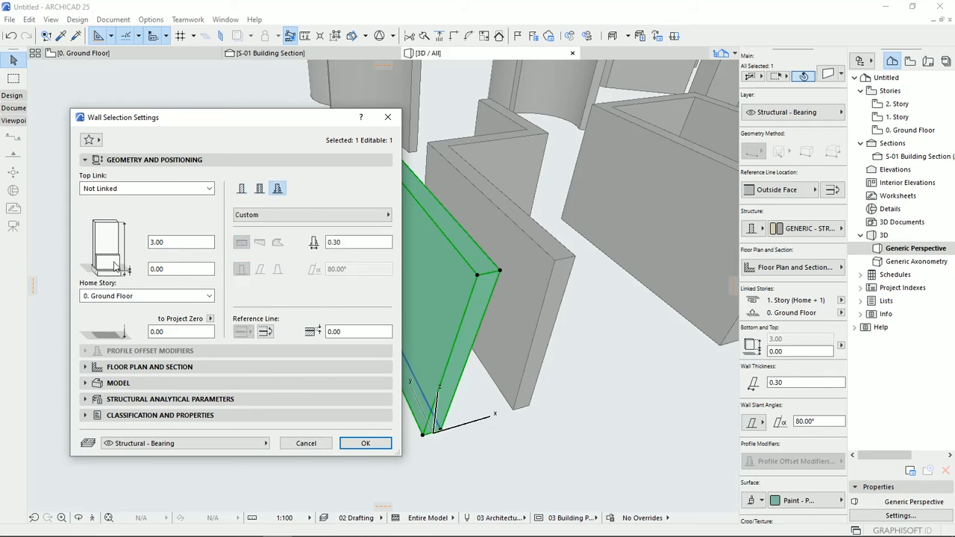
left_click(241, 191)
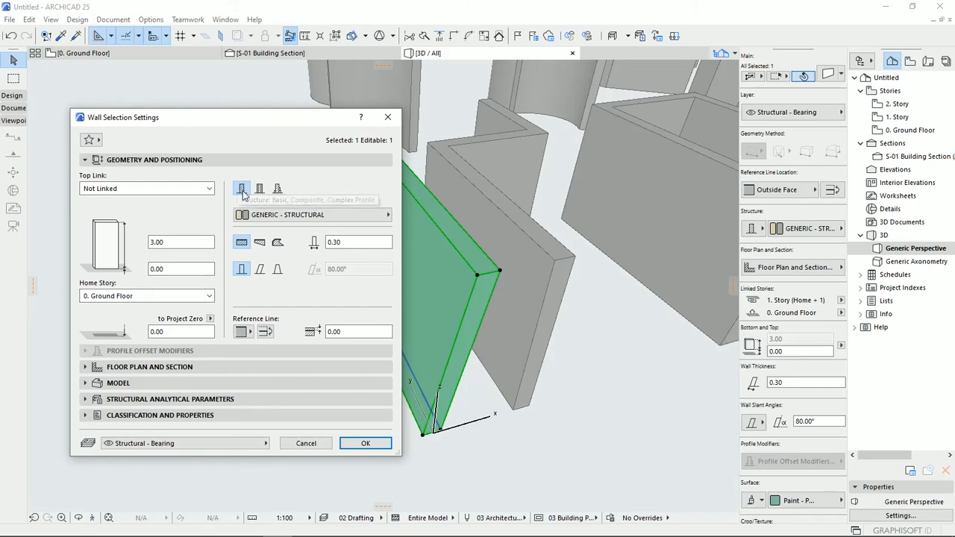
- Examine the list of building materials available for the Basic wall structure without changing the material
left_click(282, 216)
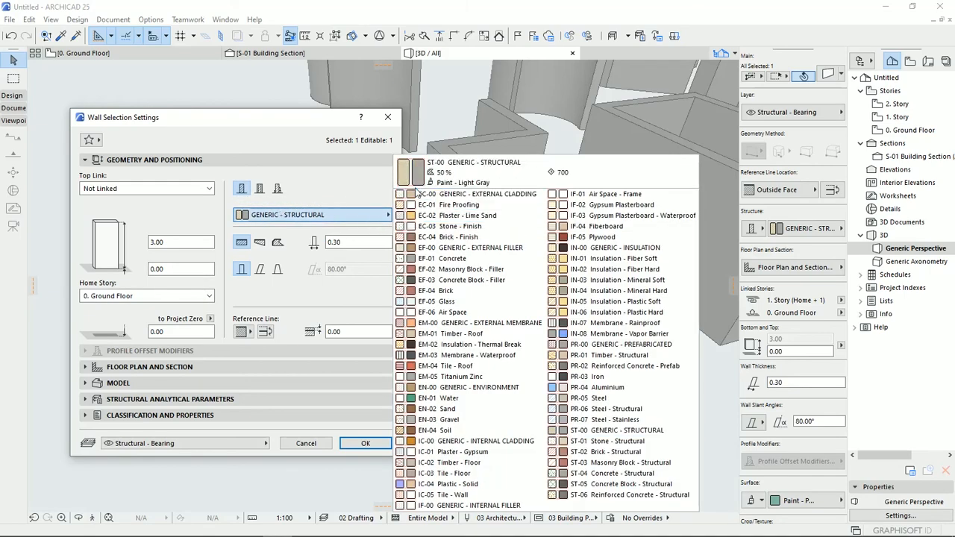
left_click(249, 210)
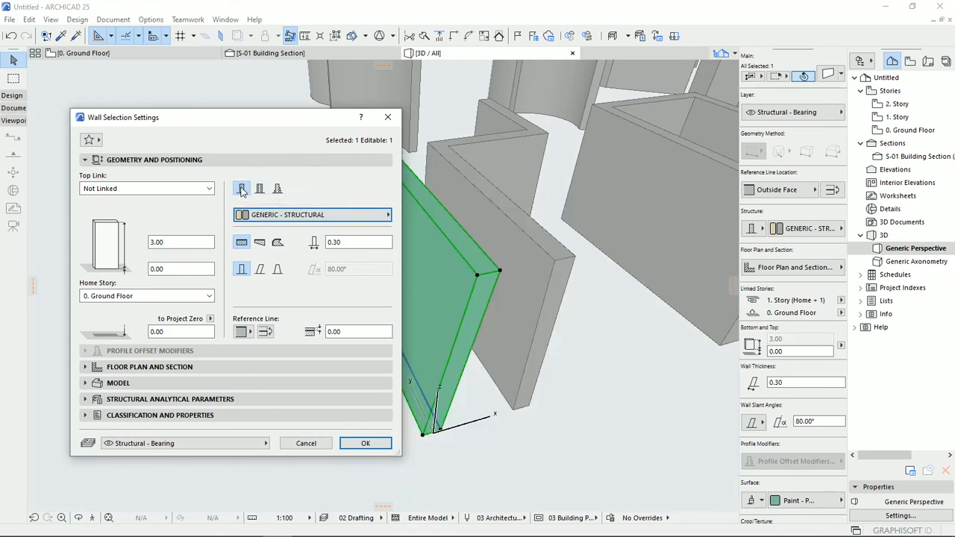
left_click(264, 220)
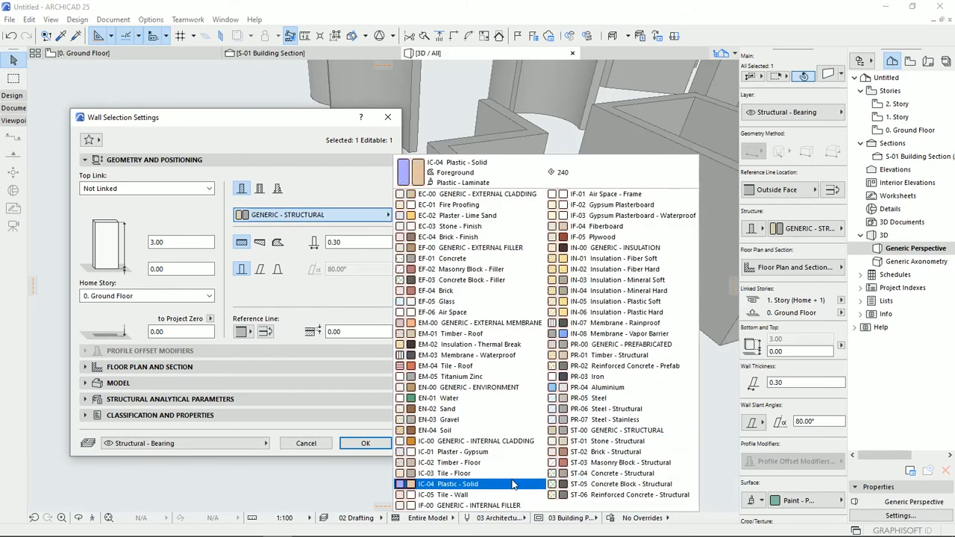
left_click(307, 193)
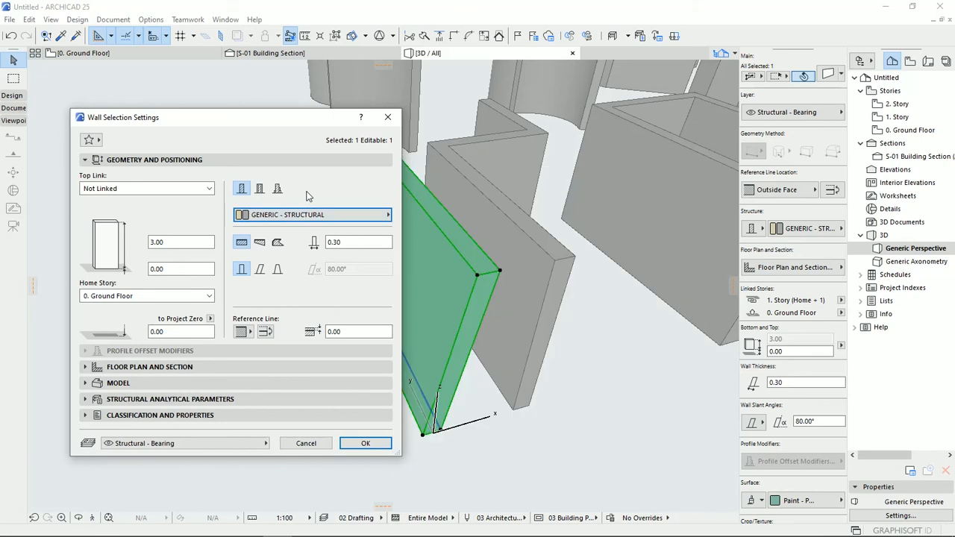
- Switch the wall structure to Composite and examine the available composites without picking another one
left_click(259, 189)
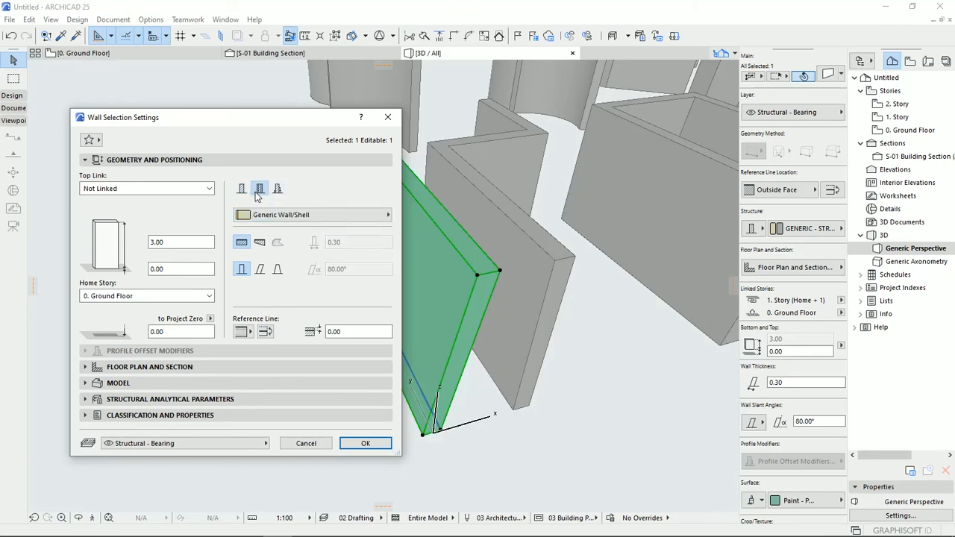
left_click(265, 214)
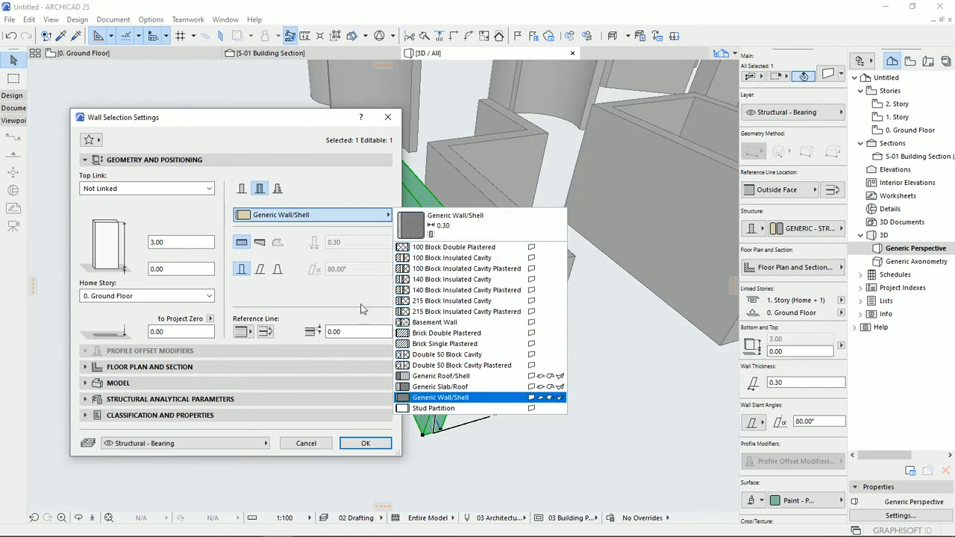
left_click(310, 192)
- Switch the wall to Complex Profile, examine the available profiles and return the structure to Basic
left_click(277, 189)
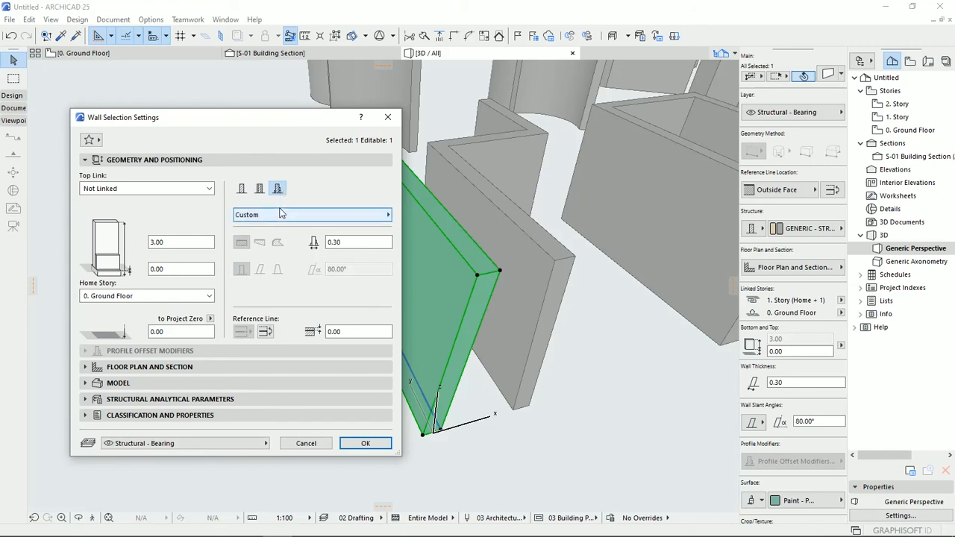
left_click(292, 216)
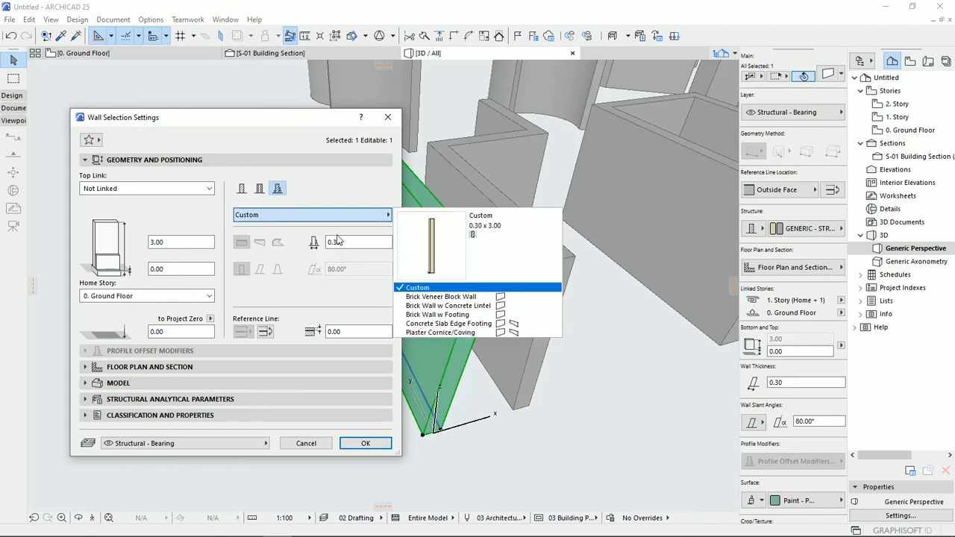
left_click(314, 192)
left_click(241, 189)
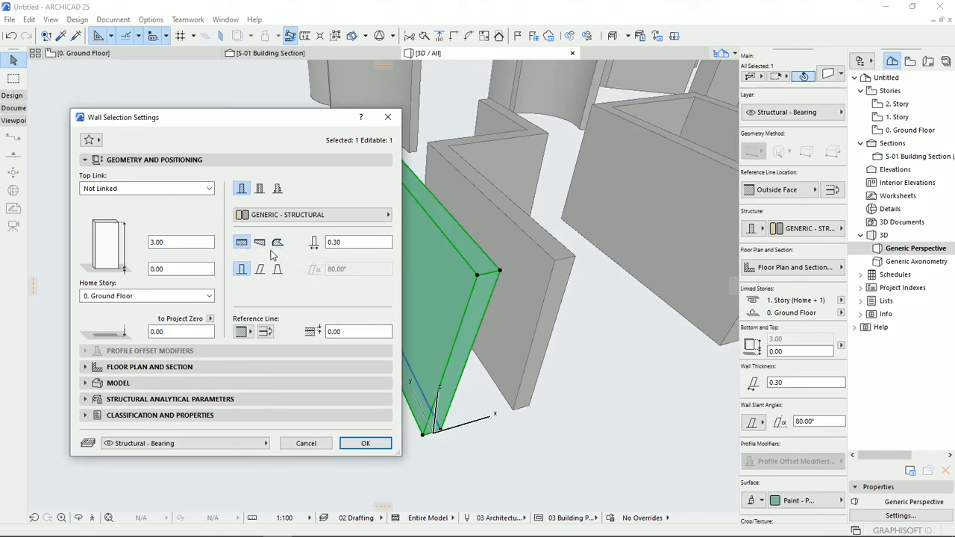
- Compare the geometry and thickness options offered for Composite and Complex Profile structures, ending on the Basic structure
left_click(258, 189)
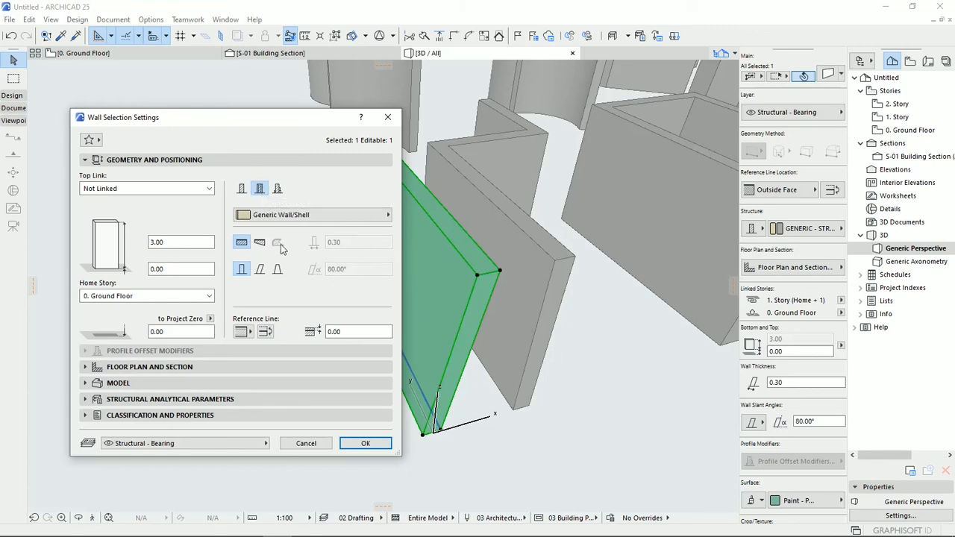
left_click(278, 190)
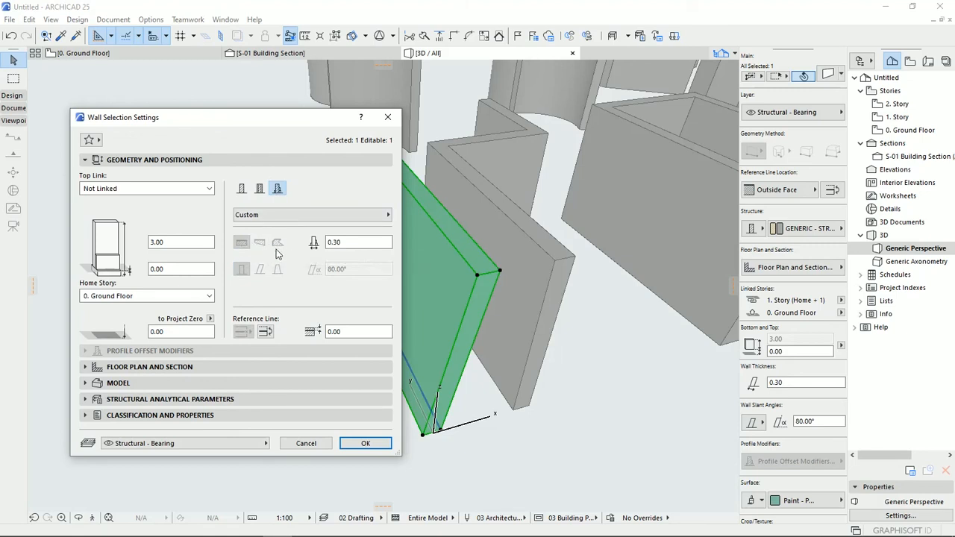
left_click(241, 244)
left_click(336, 243)
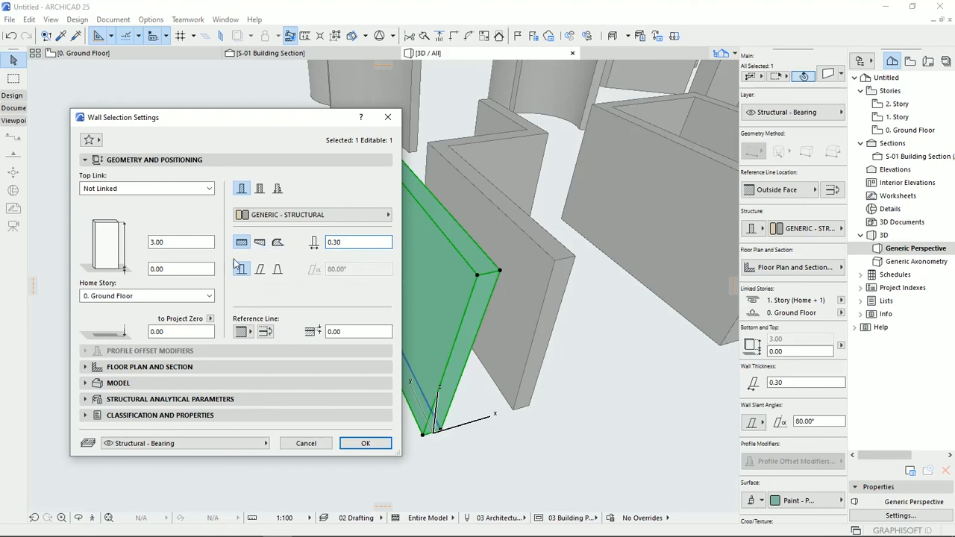
- Try the Slanted and Double Slanted options for the wall and return it to Vertical
left_click(259, 270)
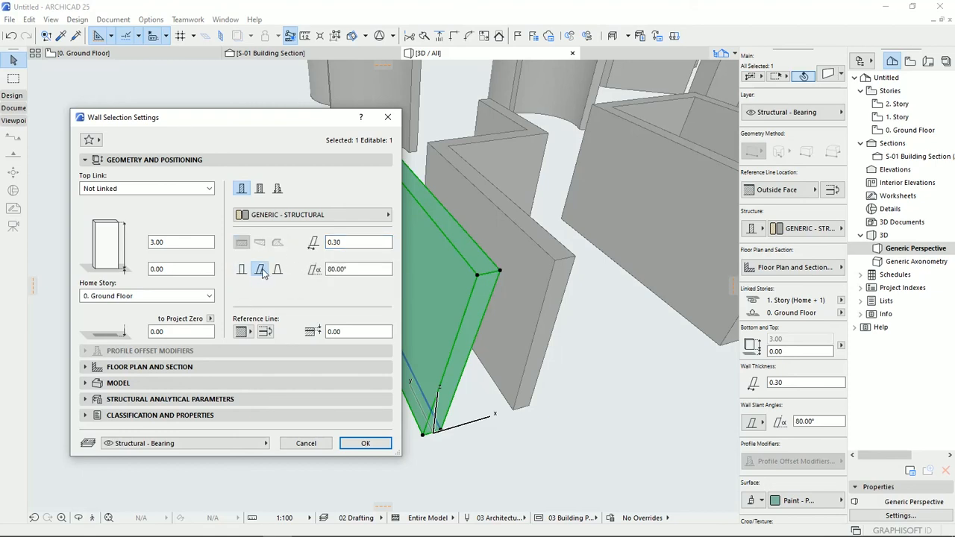
left_click(277, 273)
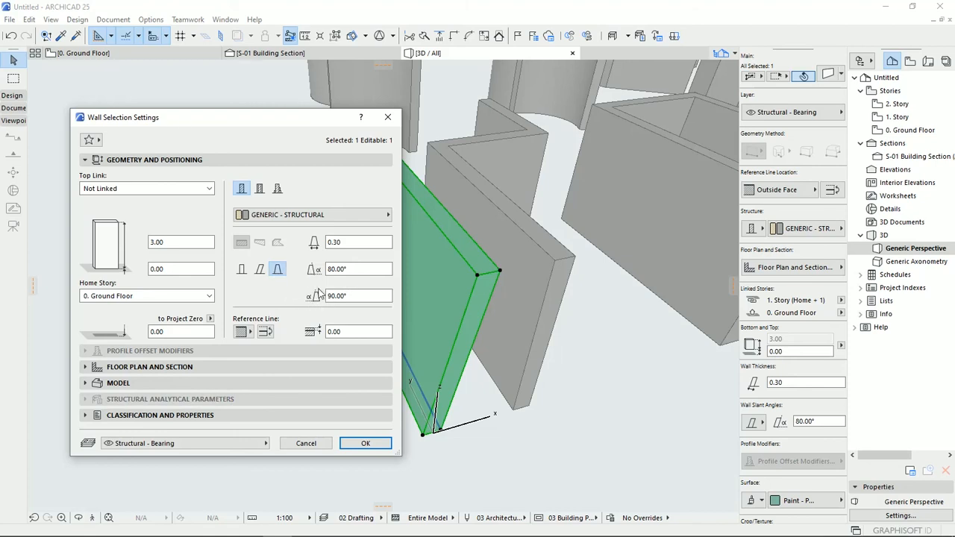
left_click(241, 270)
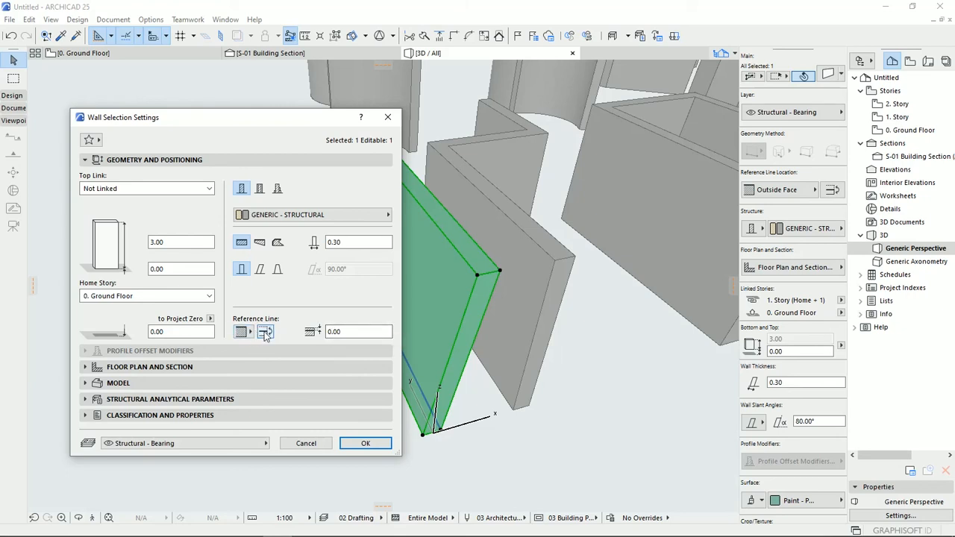
- Offset the wall's reference line from the outside face into the wall body, apply the settings and inspect the line at the wall's base
left_click_drag(346, 332, 323, 333)
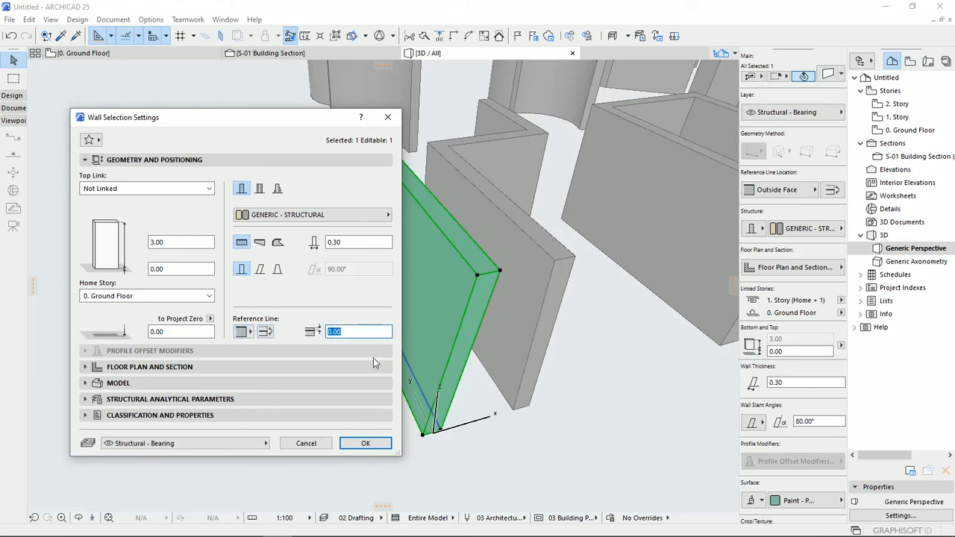
type("-1")
key("Return")
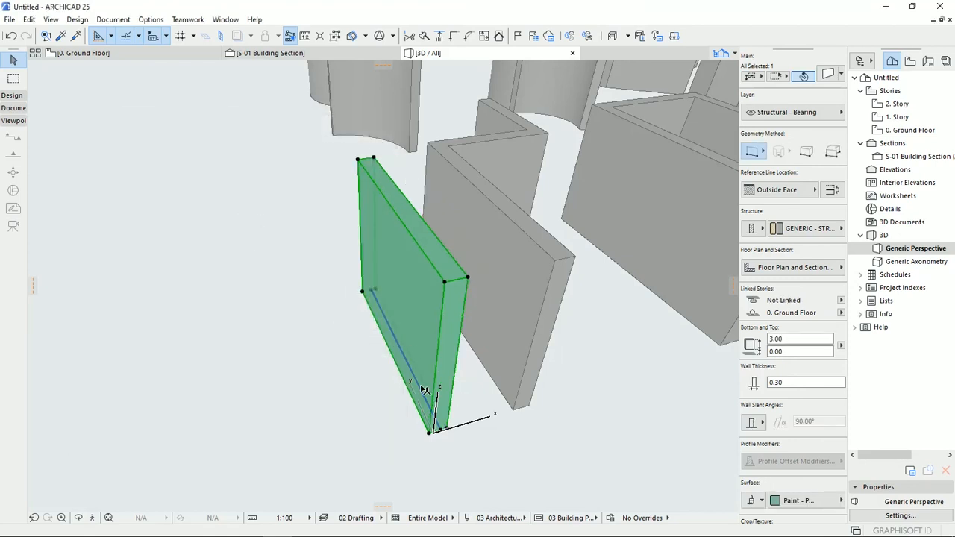
scroll(403, 366, "up", 5)
scroll(405, 358, "up", 3)
left_click(417, 348)
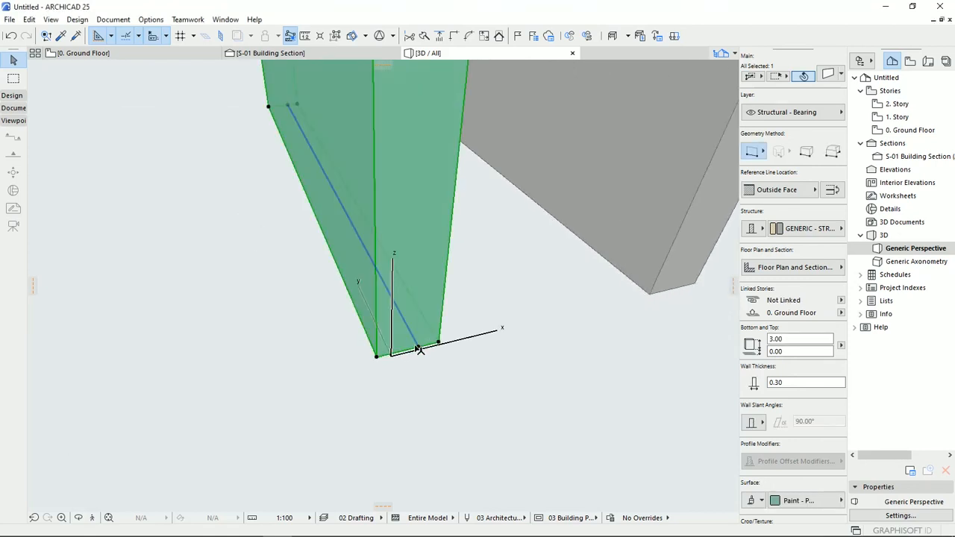
- Reopen the wall's full selection settings and set the reference line offset to 0
left_click(826, 75)
left_click_drag(351, 332, 320, 332)
type("0")
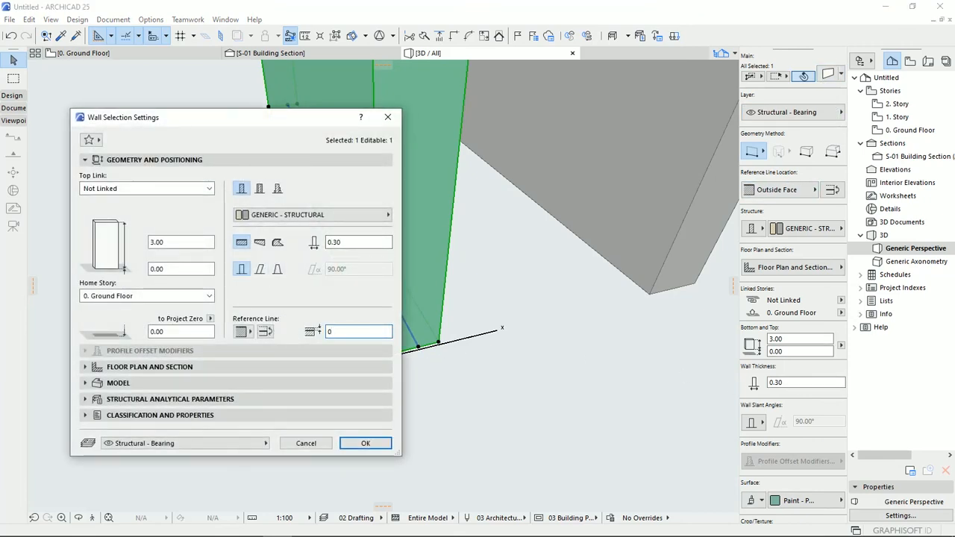
- Review the Floor Plan and Section settings of the wall, collapse them and expand the Model settings
left_click(238, 366)
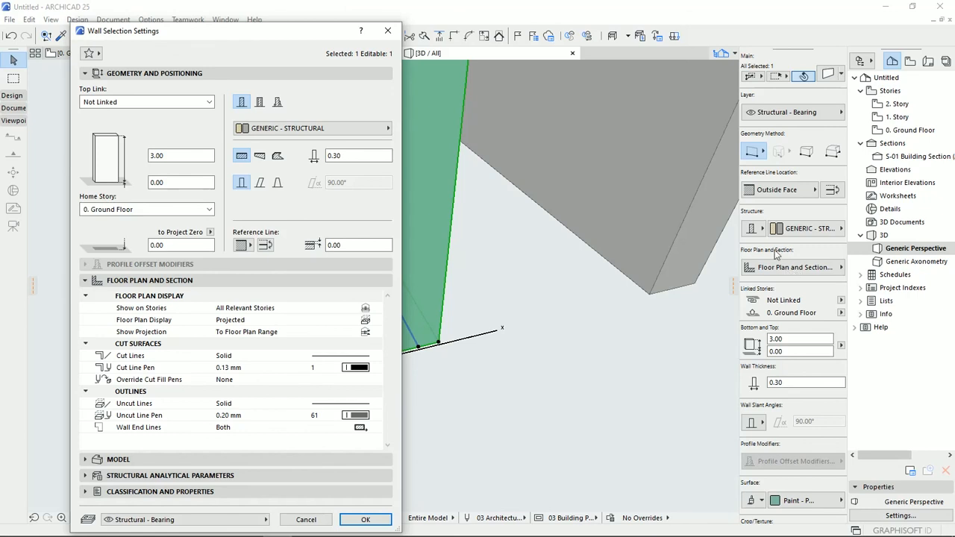
left_click(158, 282)
left_click(132, 297)
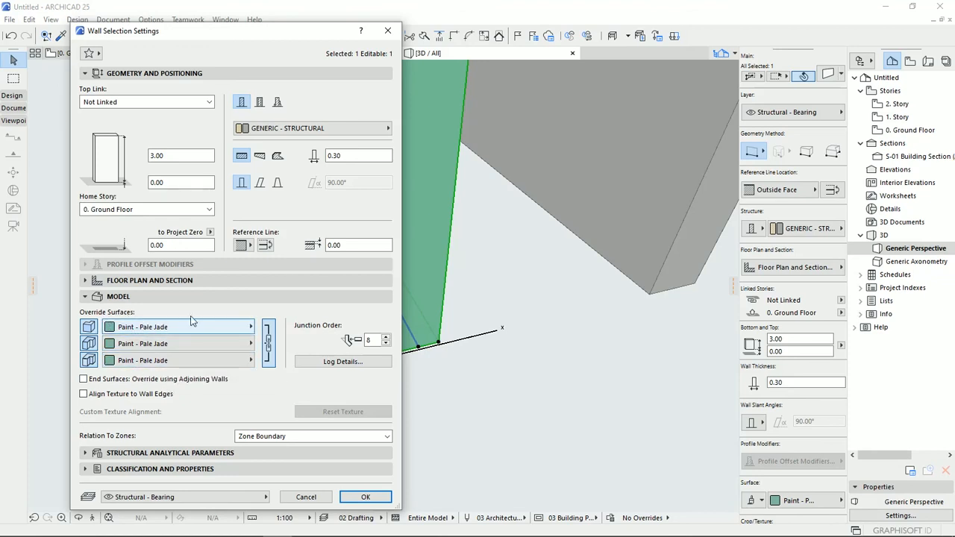
- Review the wall's Structural Analytical Parameters, collapse them and examine its Classification and Properties list down to the IFC properties
left_click(153, 453)
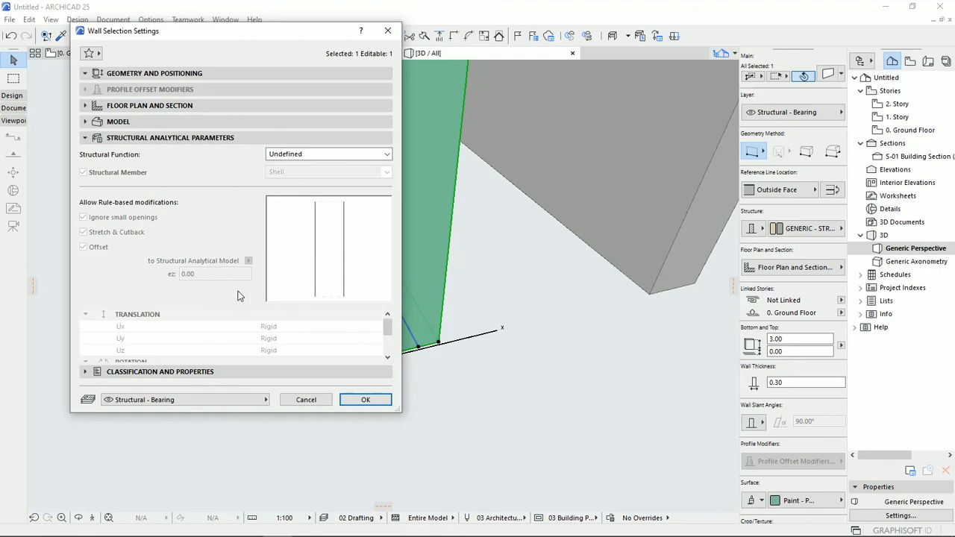
left_click(153, 141)
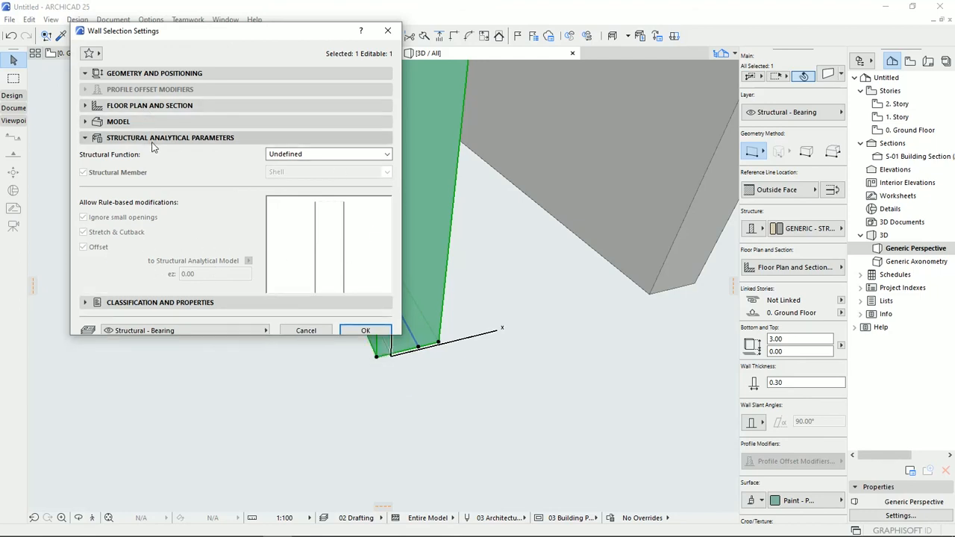
left_click(157, 154)
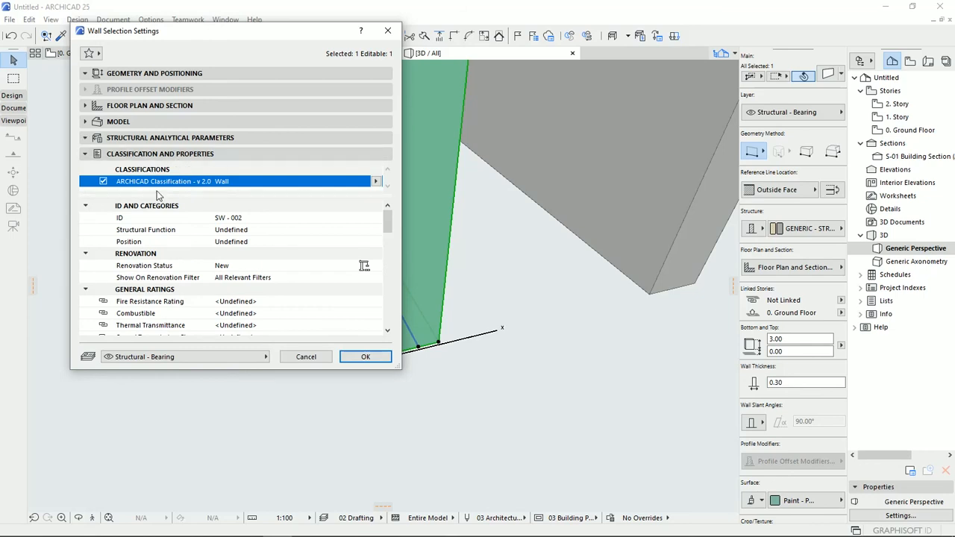
left_click(146, 303)
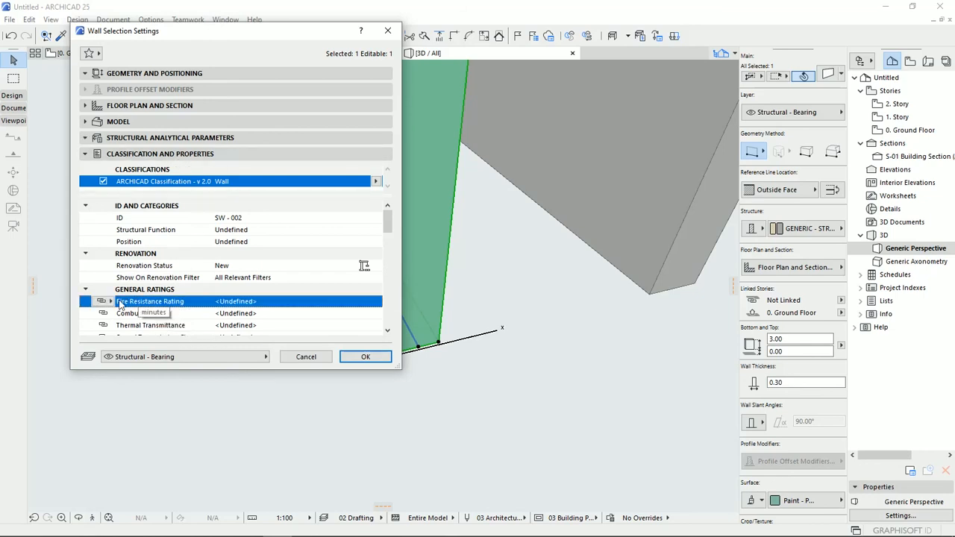
scroll(153, 306, "down", 2)
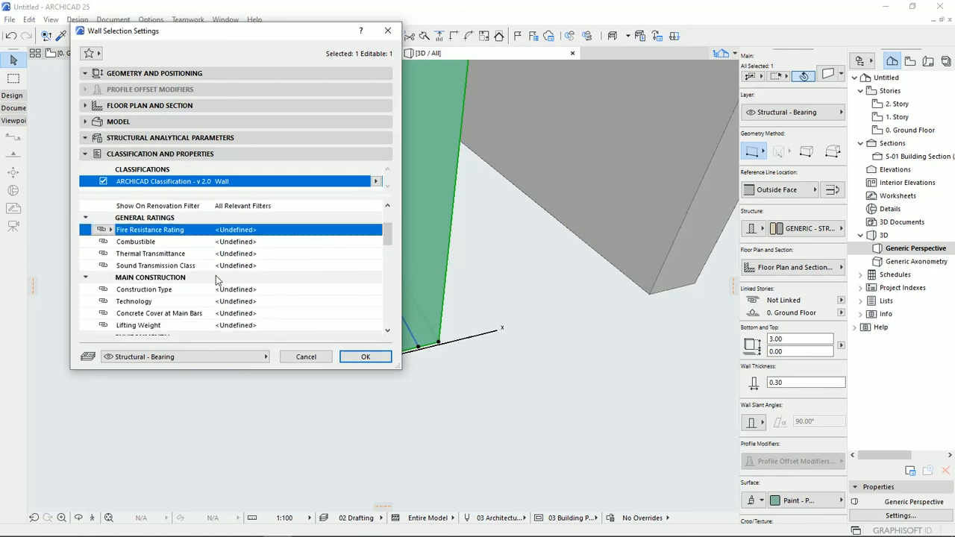
scroll(276, 298, "down", 5)
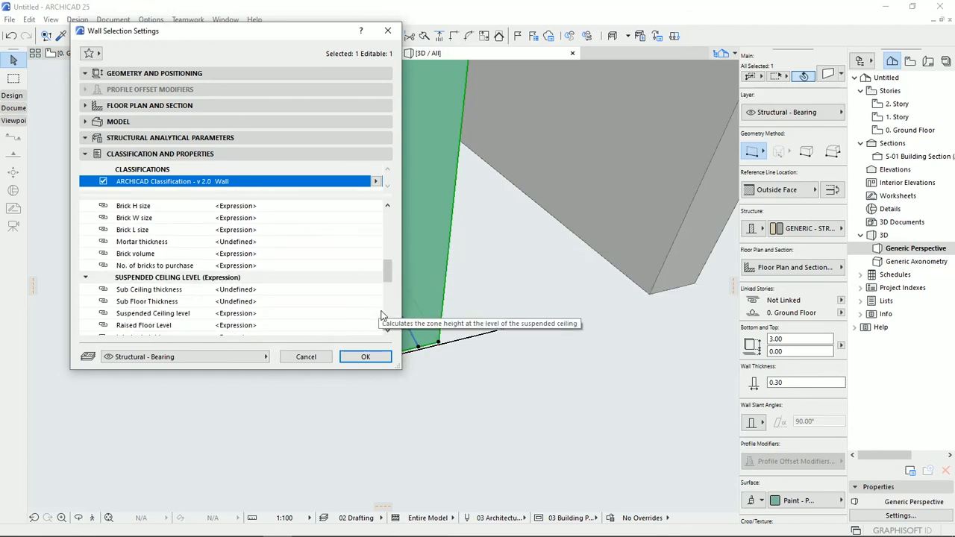
left_click_drag(388, 272, 386, 315)
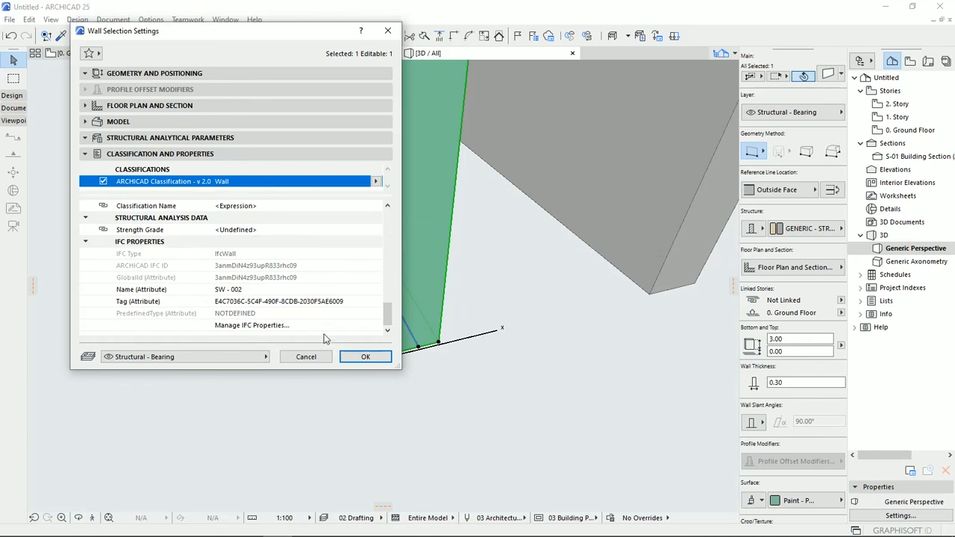
scroll(383, 331, "up", 10)
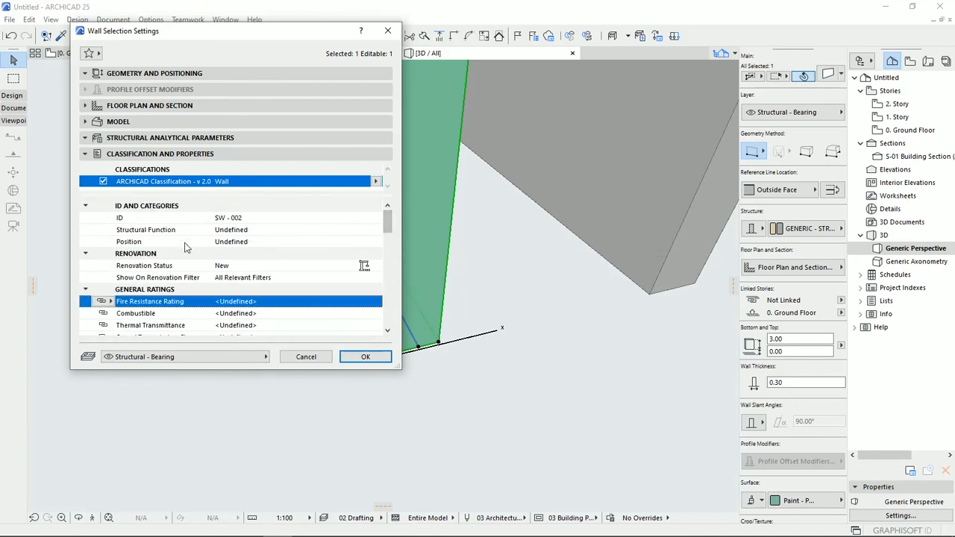
- Collapse the Classification and Properties settings, confirm the wall's settings and show all the walls in the 3D view
left_click(144, 153)
left_click(364, 181)
scroll(396, 407, "down", 10)
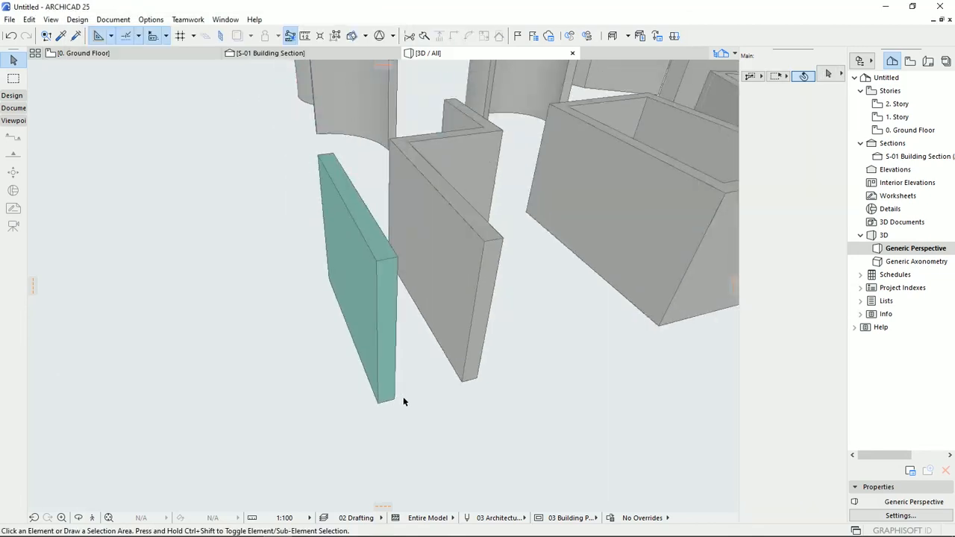
middle_click_drag(387, 398, 414, 401)
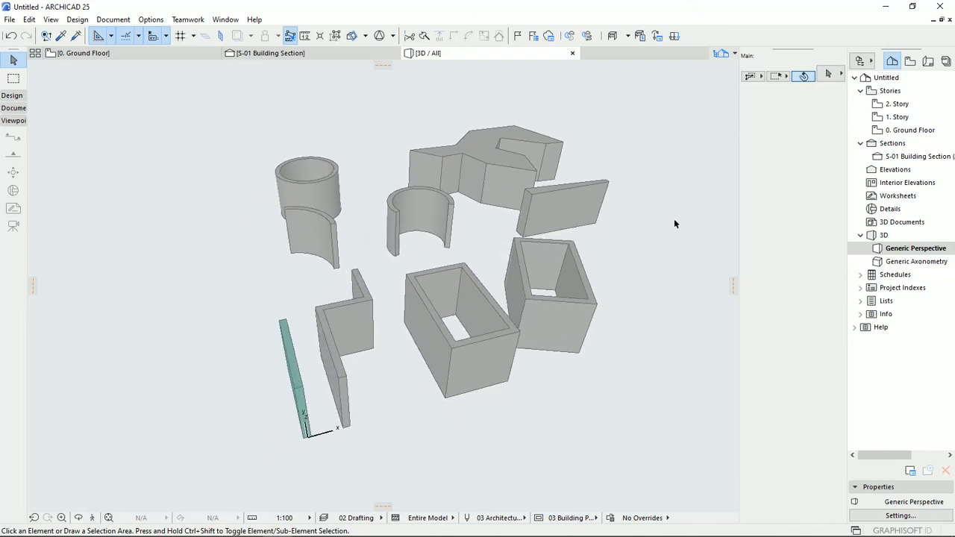
- Open the 0. Ground Floor plan and show all the drawn walls
left_click(909, 129)
scroll(435, 296, "down", 10)
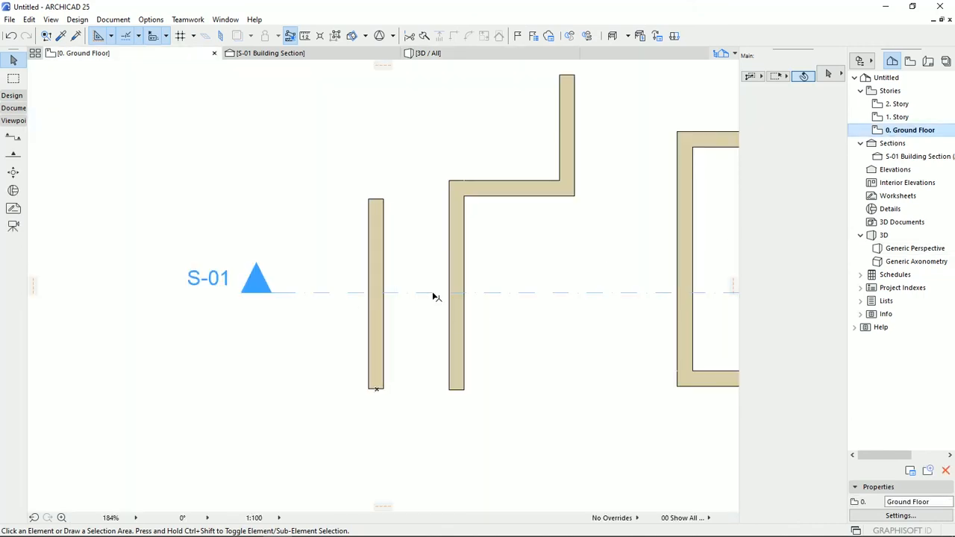
middle_click_drag(415, 252, 428, 293)
middle_click_drag(635, 275, 628, 293)
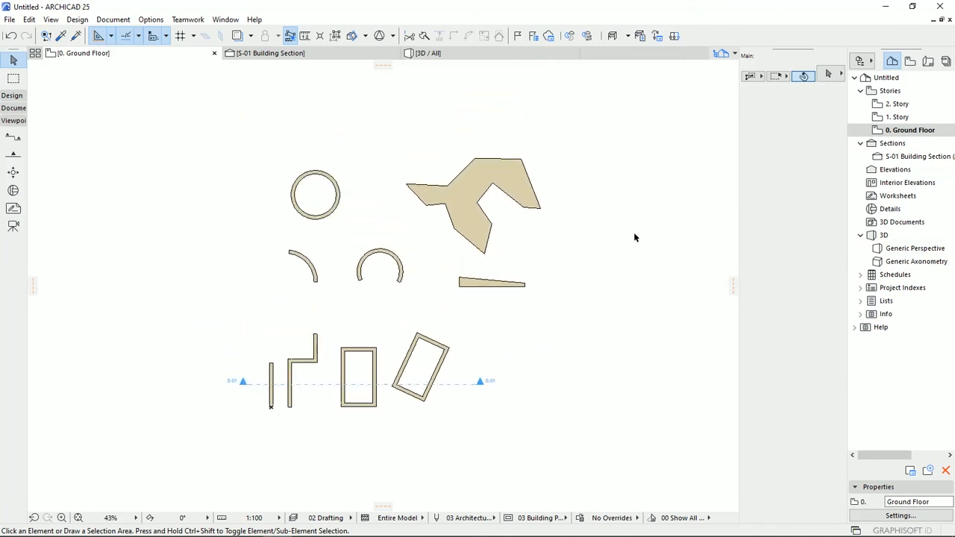
- Review the Story Settings with the elevation and height of each story, and close them without changes
right_click(908, 133)
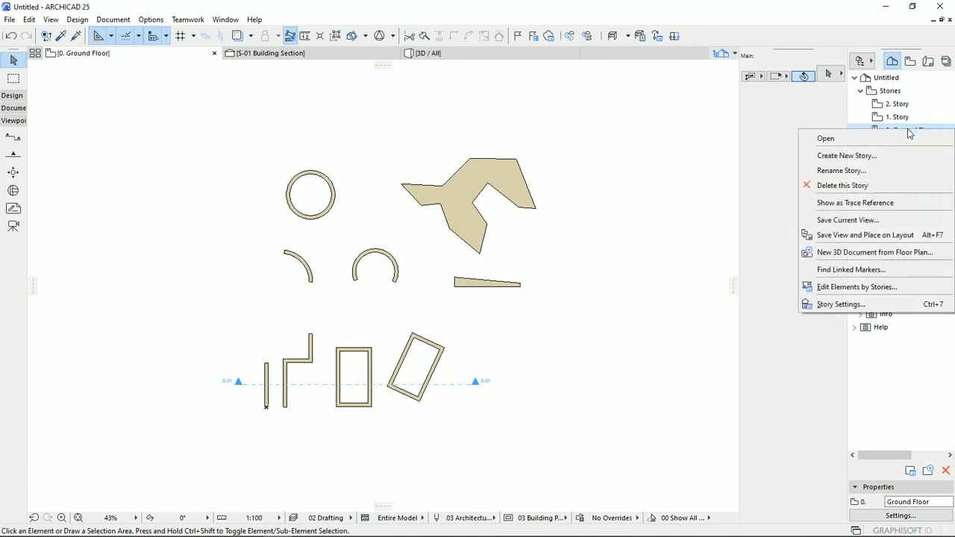
left_click(857, 304)
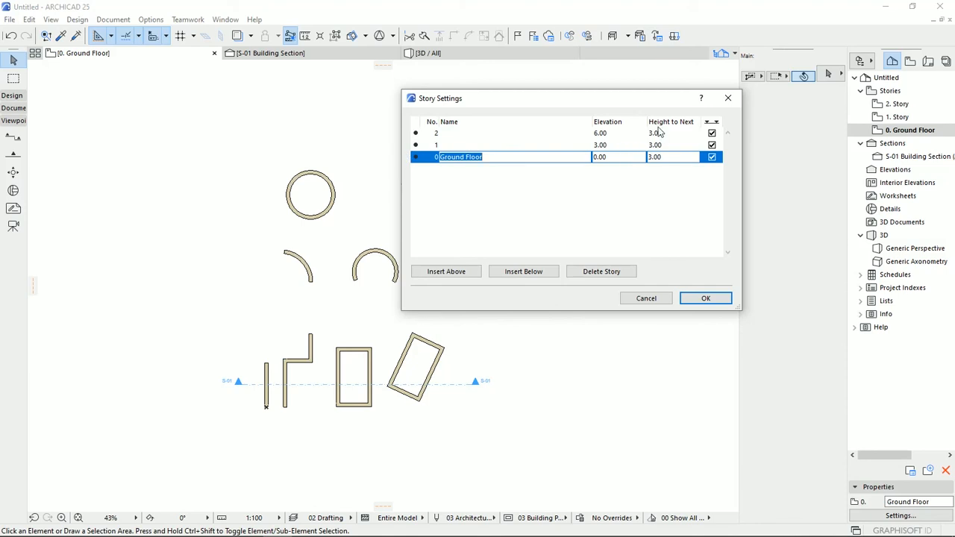
left_click(646, 298)
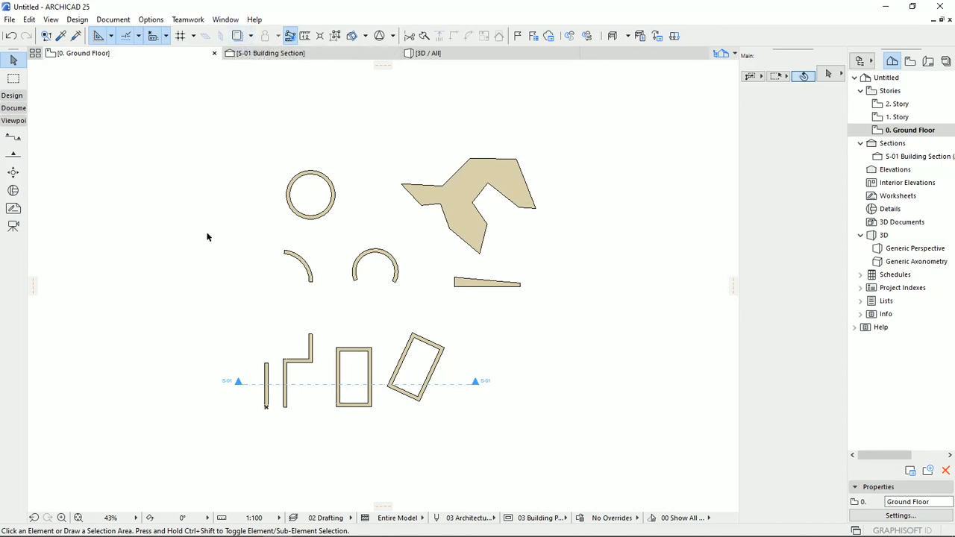
scroll(472, 215, "up", 2)
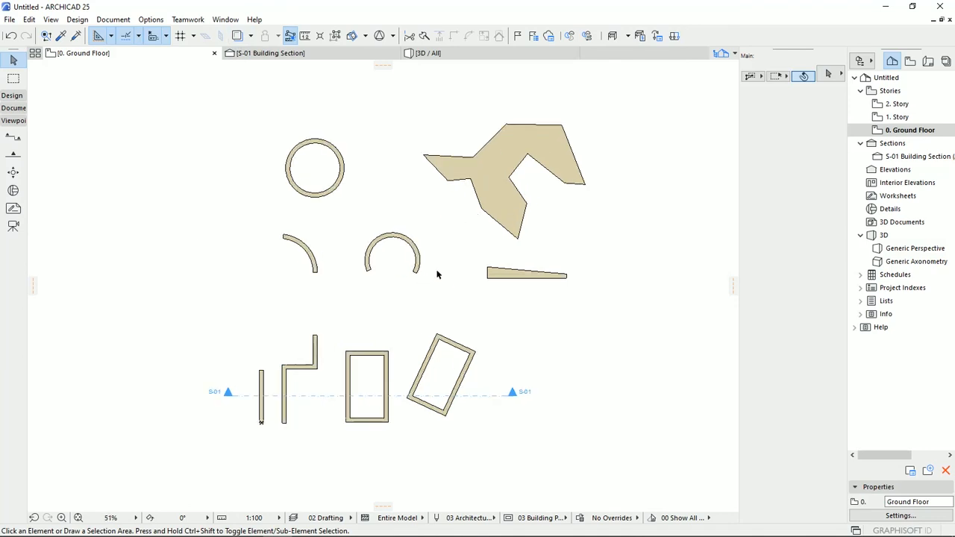
middle_click_drag(465, 231, 459, 247)
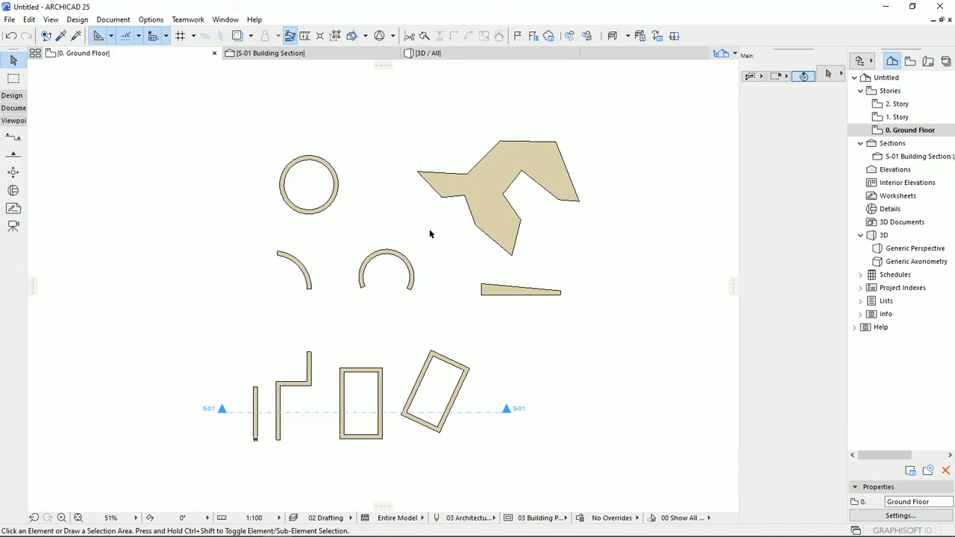
middle_click_drag(430, 231, 417, 217)
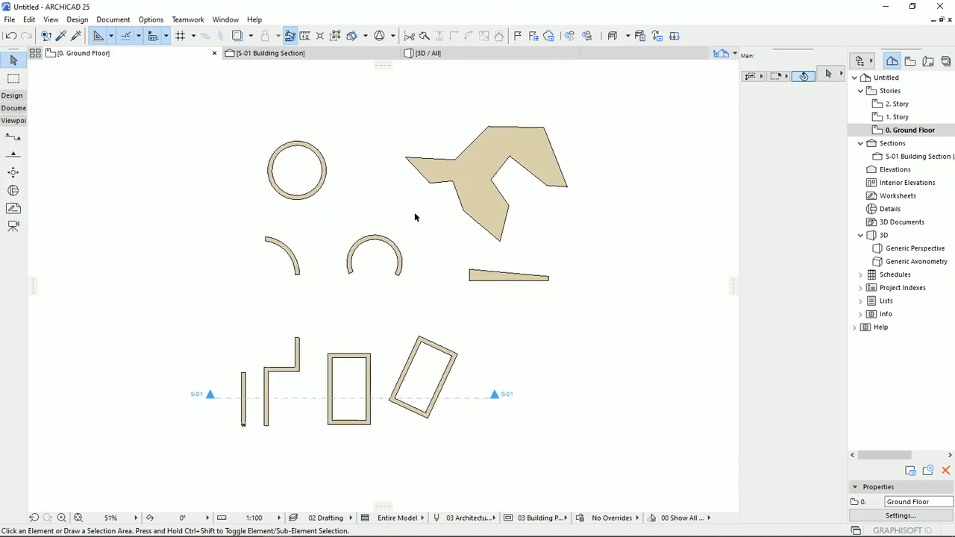